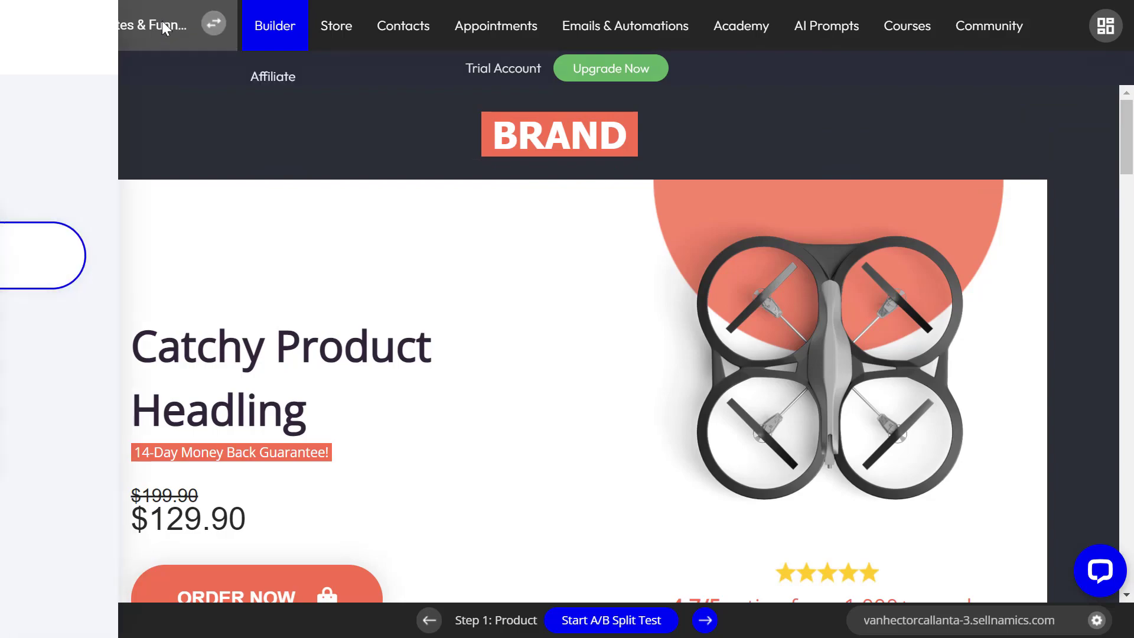
Step: Start a new funnel and scroll the Sales / Product templates down to the Multi-Product card
click(241, 171)
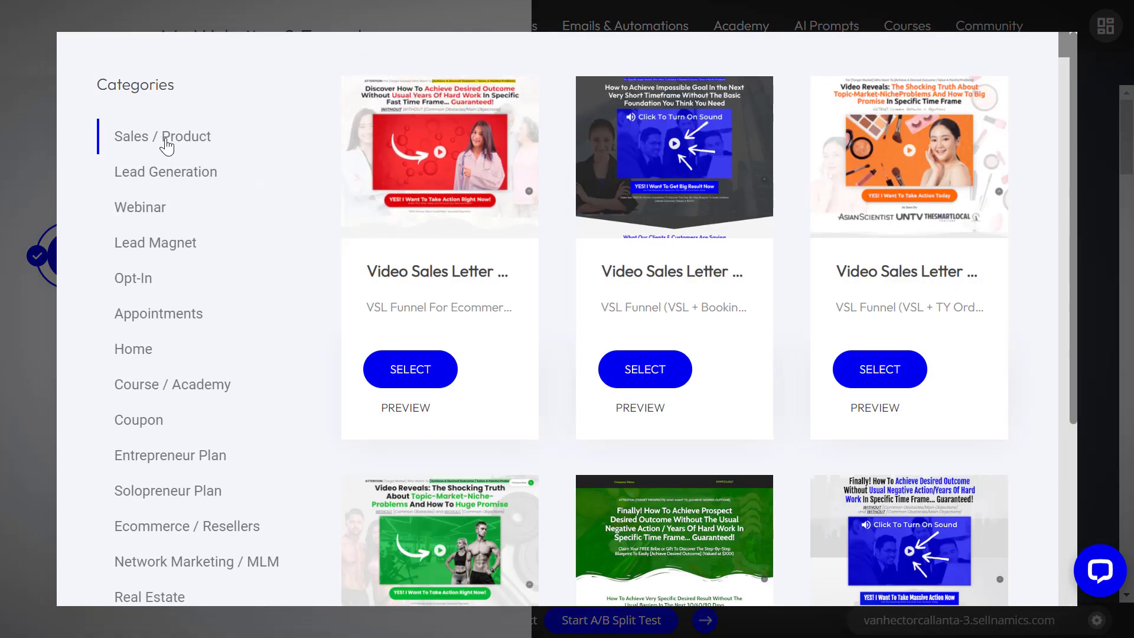
drag(1061, 45, 1045, 399)
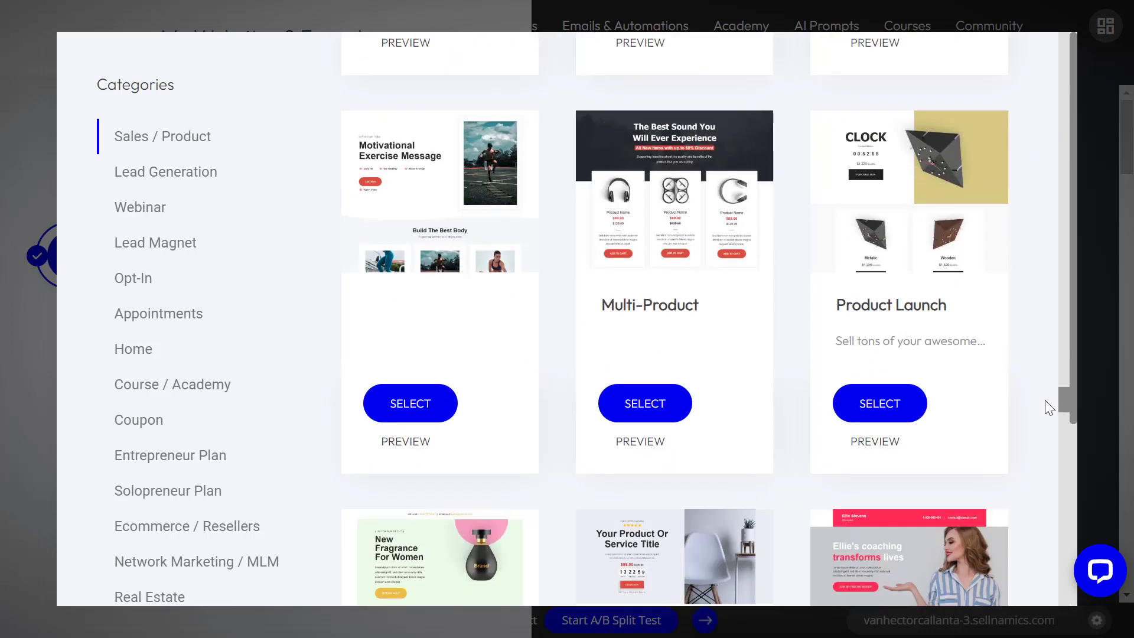
Step: Create a funnel named 'Multi Product' from the Multi-Product template
click(654, 406)
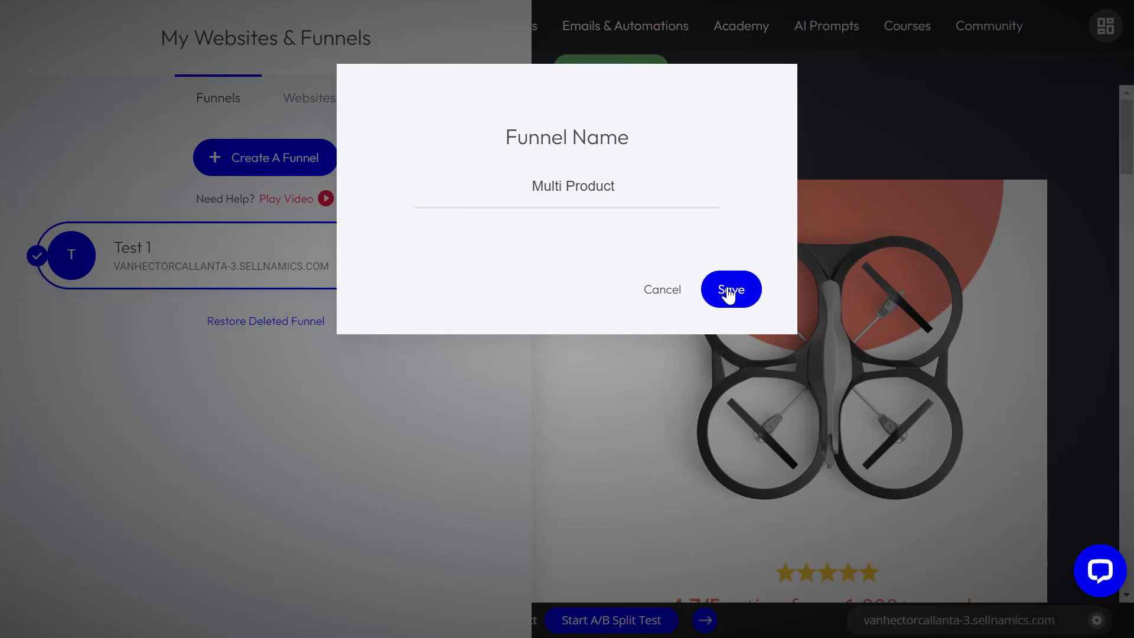
click(702, 298)
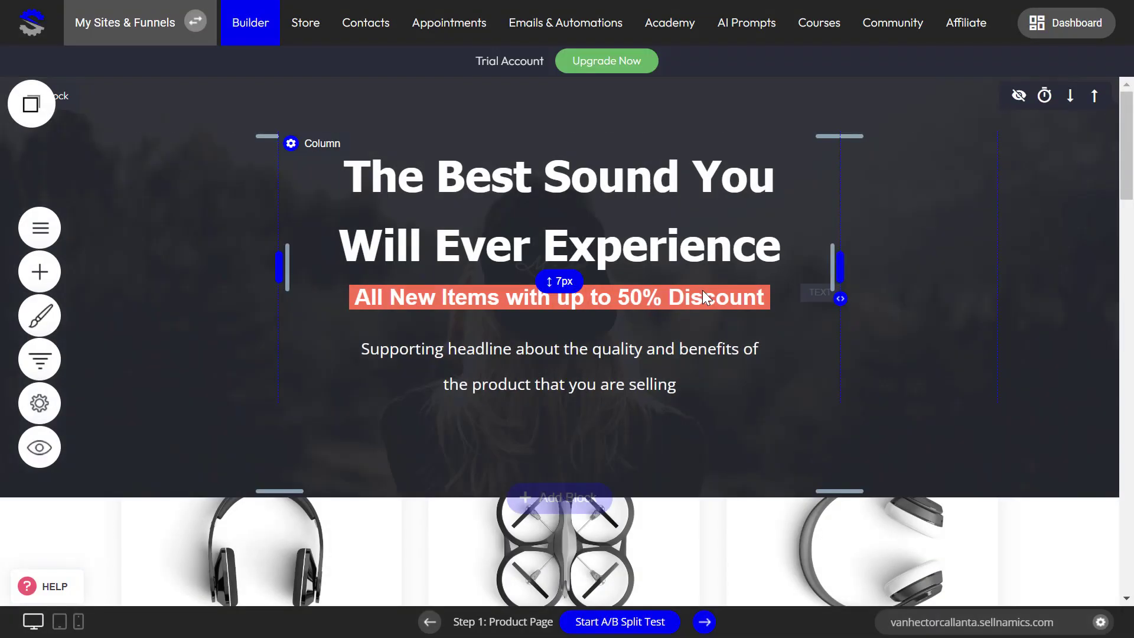
scroll(599, 329, down, 3)
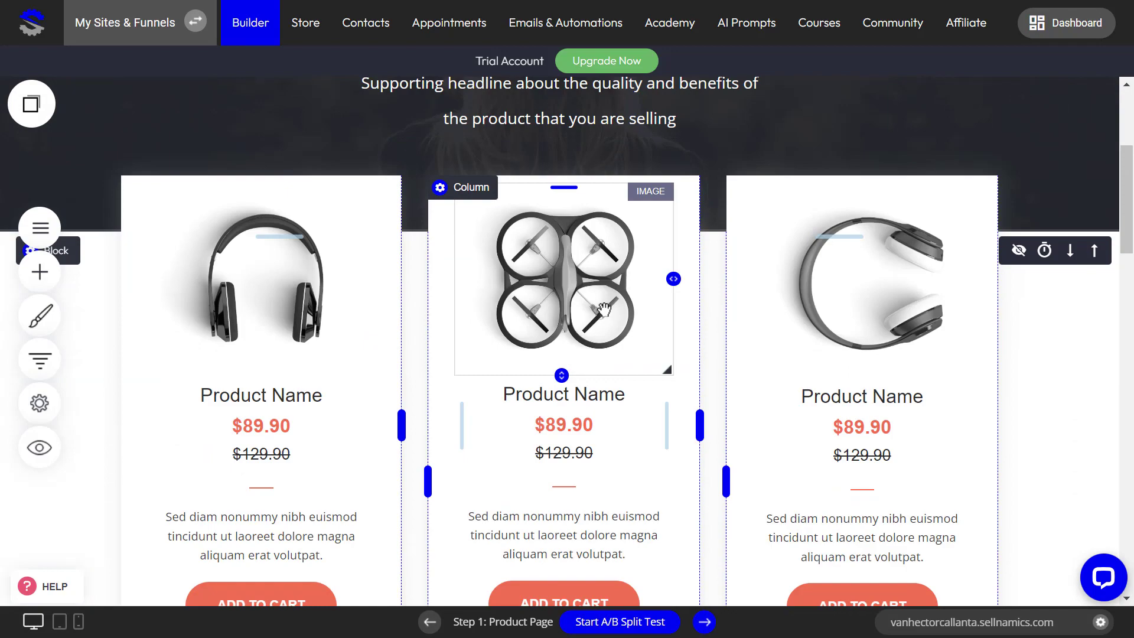
scroll(666, 361, down, 9)
scroll(1099, 263, up, 12)
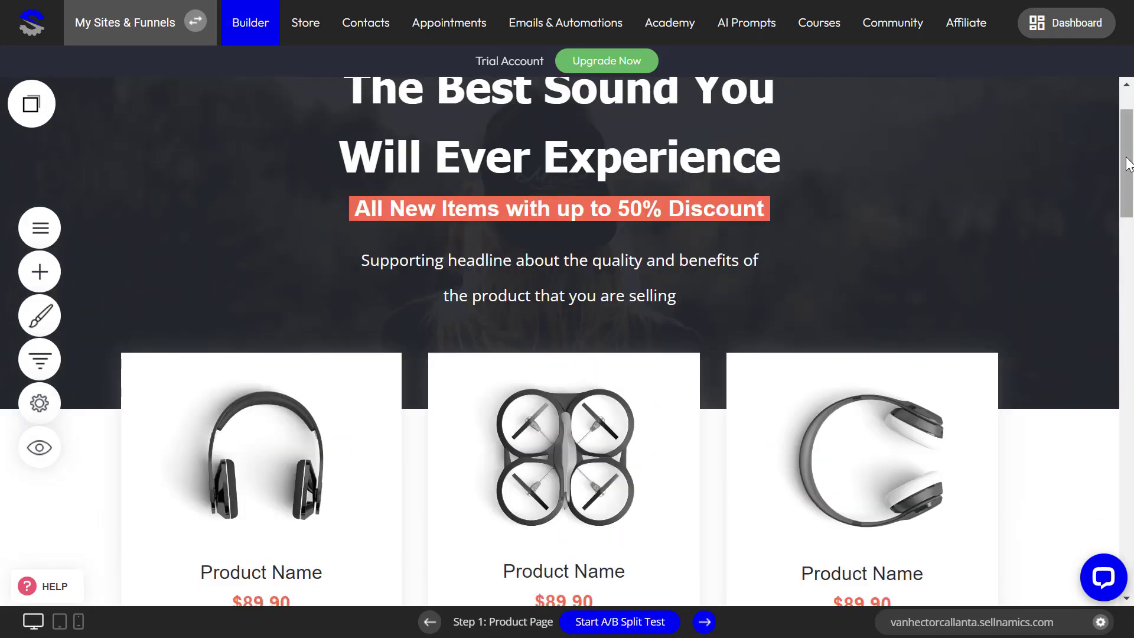
drag(1127, 158, 1107, 200)
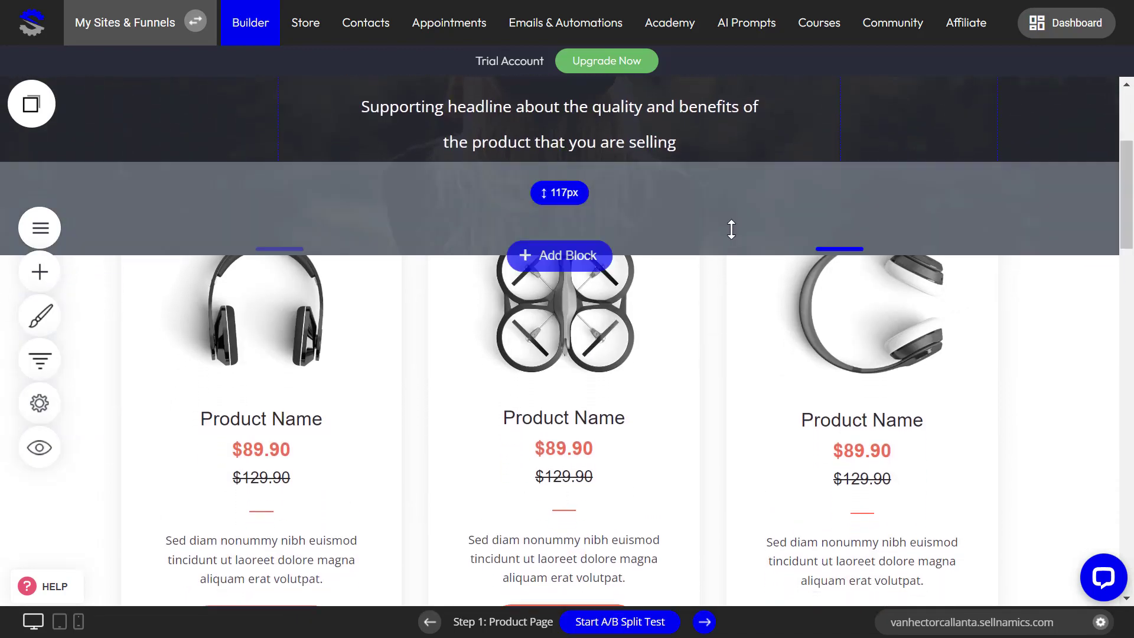
scroll(879, 332, down, 10)
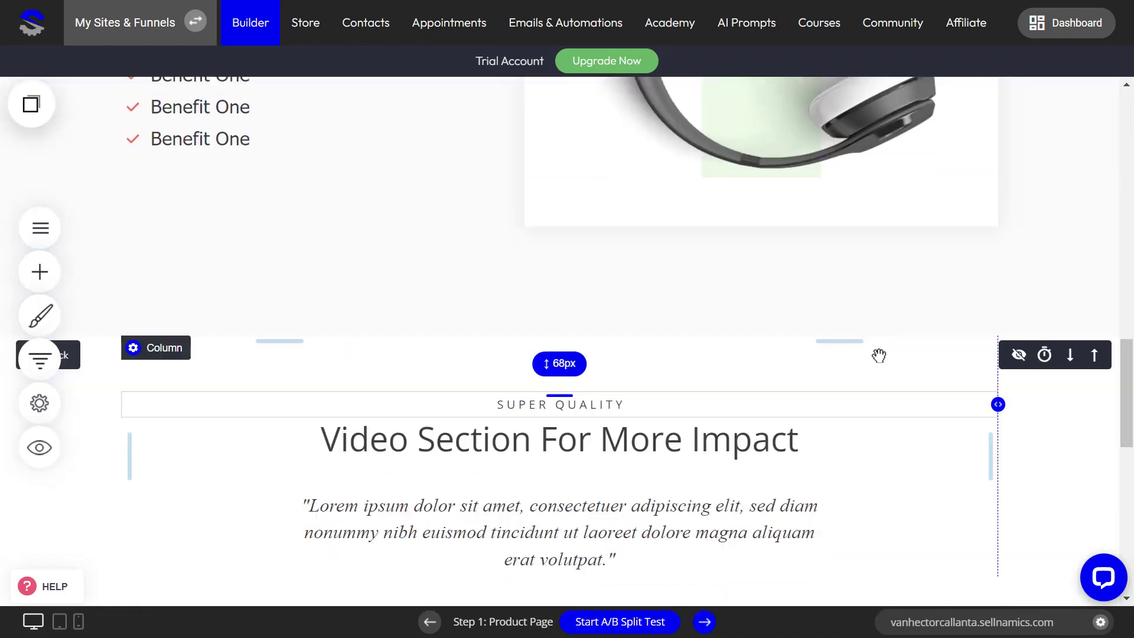
scroll(879, 355, down, 5)
scroll(587, 491, down, 3)
scroll(583, 479, up, 5)
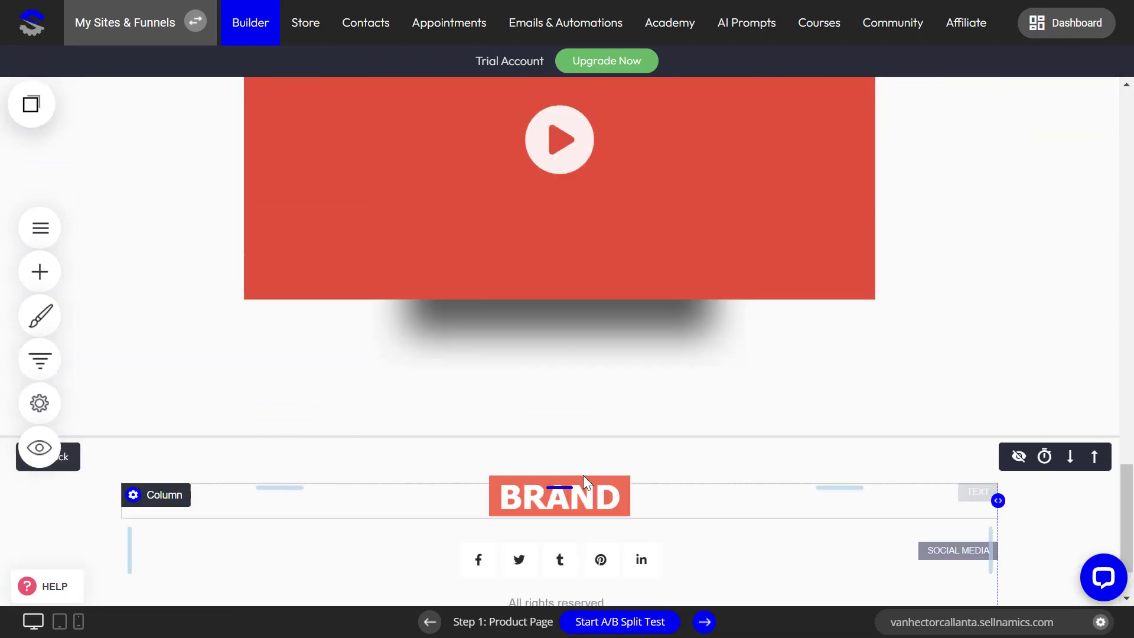
scroll(583, 472, down, 5)
scroll(919, 484, up, 15)
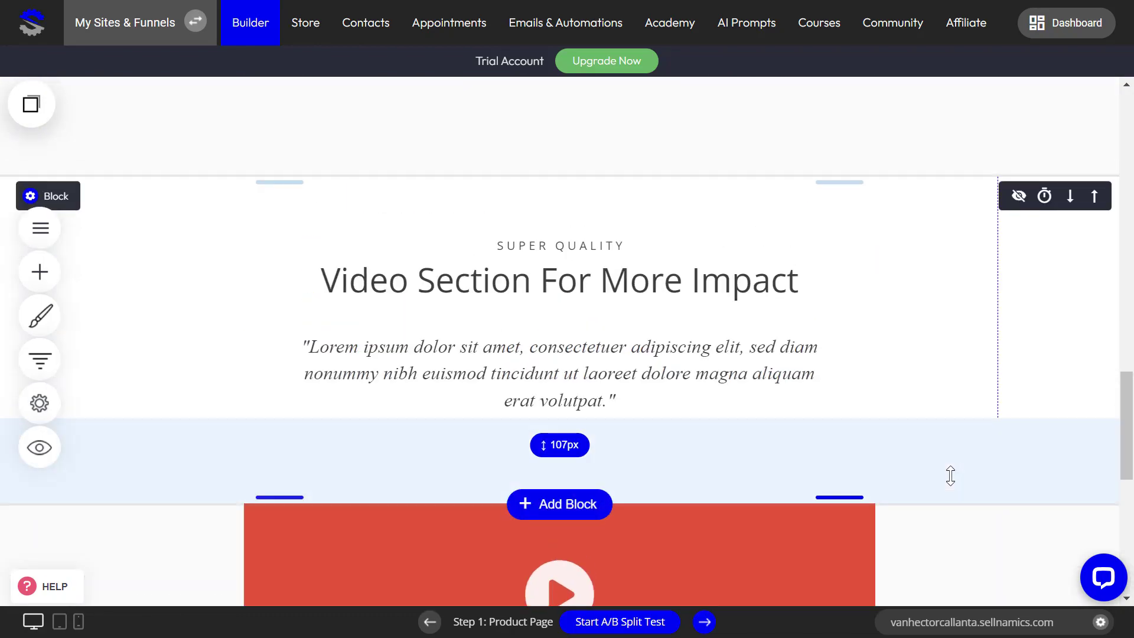
scroll(945, 482, down, 15)
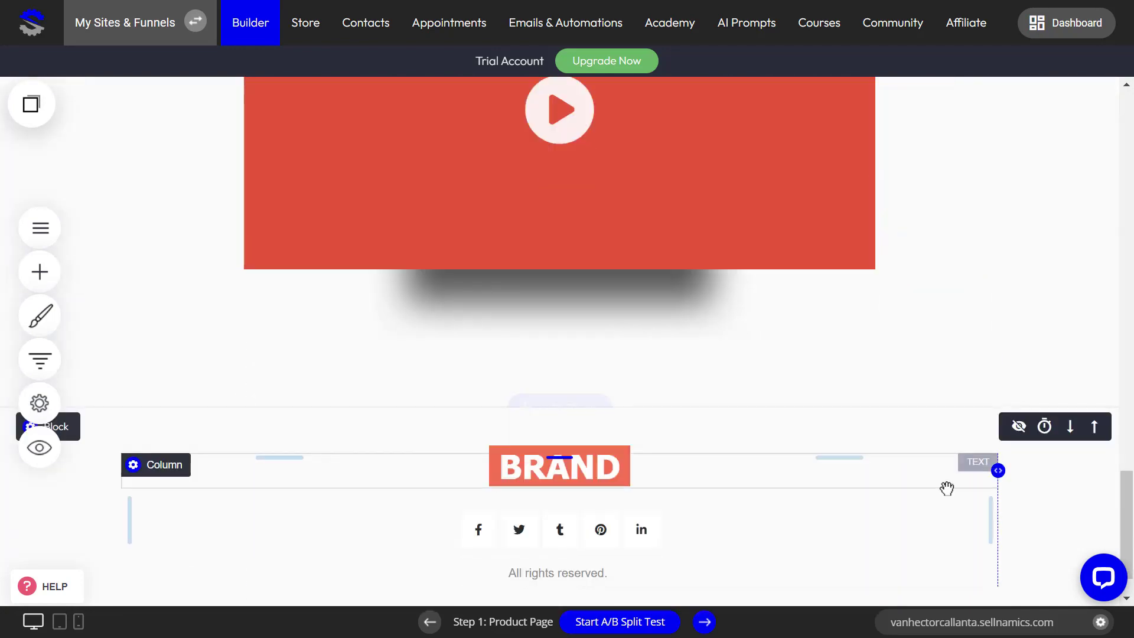
scroll(248, 472, up, 8)
scroll(248, 466, up, 10)
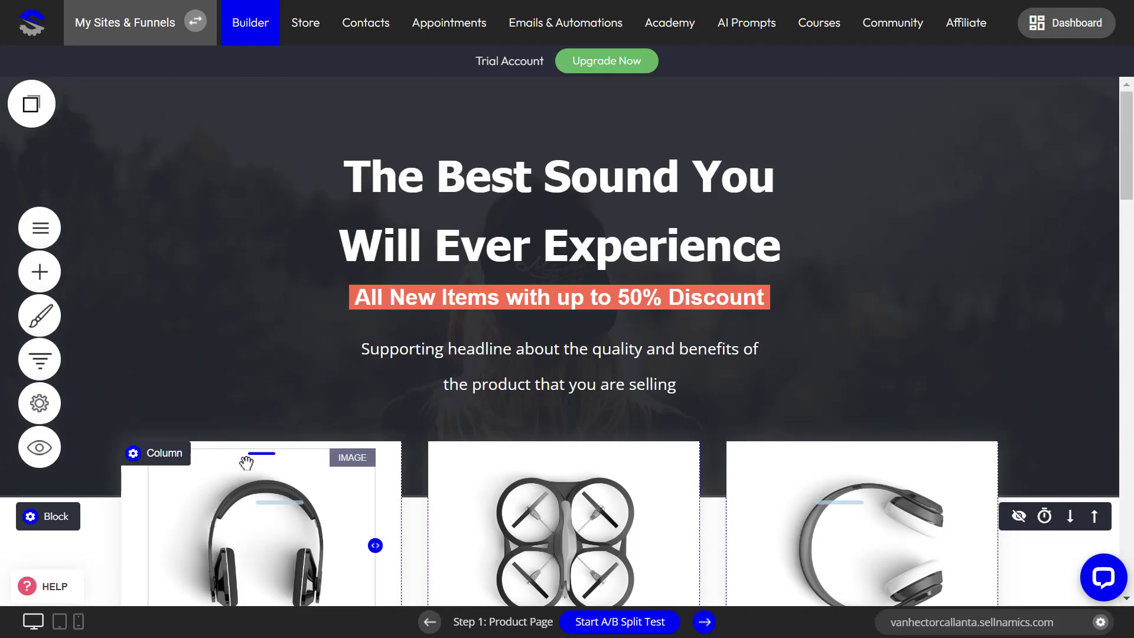
scroll(89, 302, down, 3)
mouse_move(71, 255)
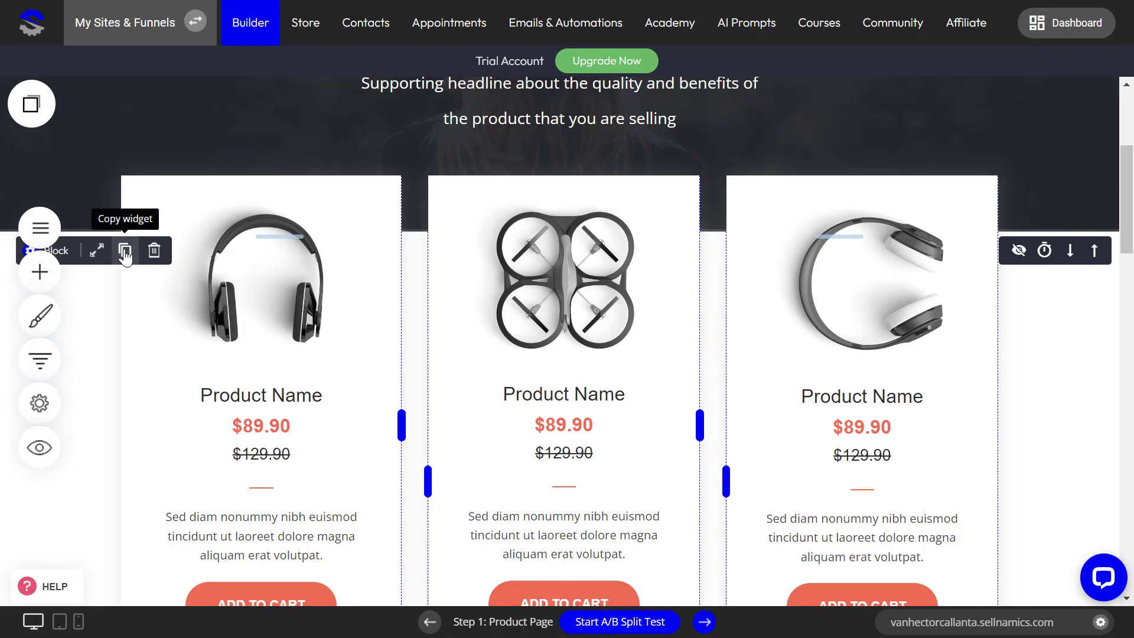
Step: Drop the copied product-cards Container from Saved Blocks below the video, then head to Store
drag(1131, 204, 1103, 516)
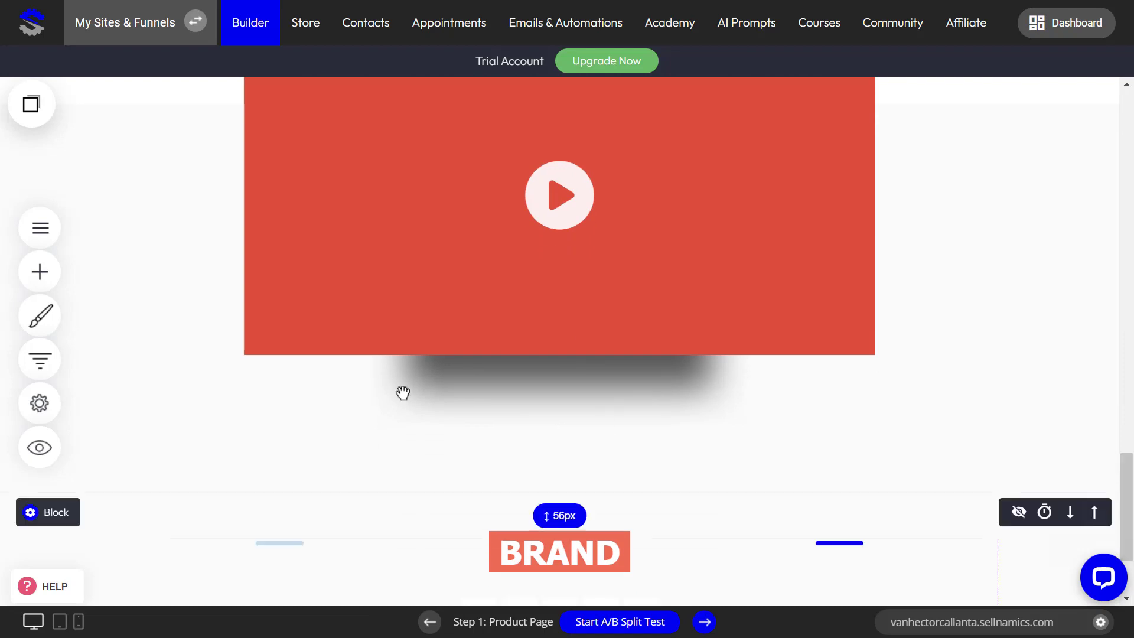
click(33, 108)
drag(89, 258, 436, 491)
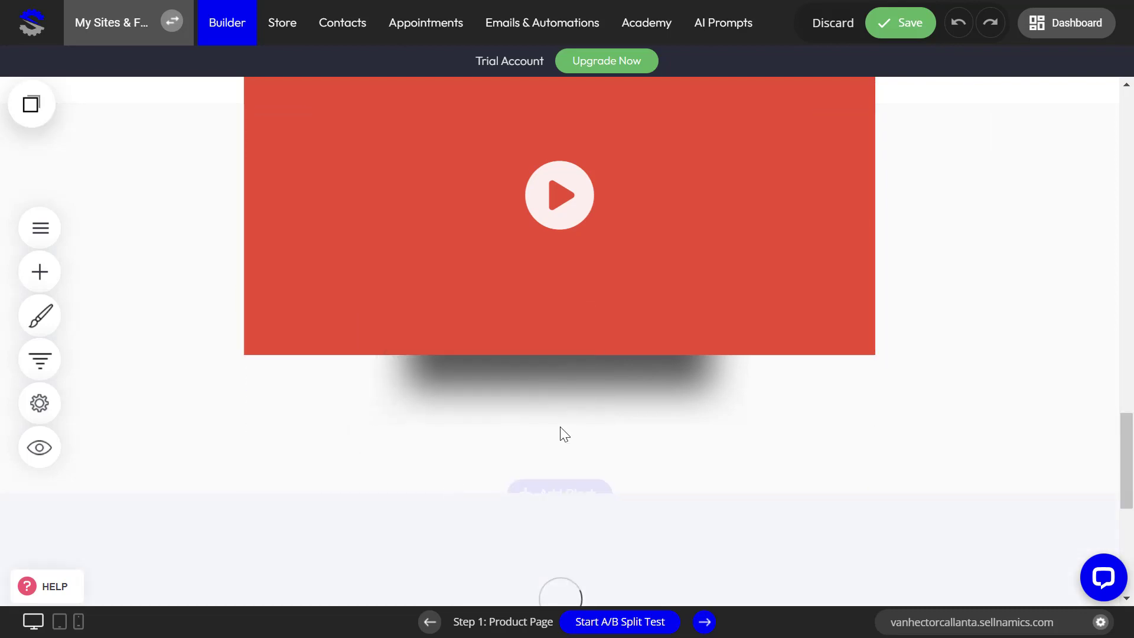
scroll(674, 379, down, 4)
scroll(572, 357, up, 3)
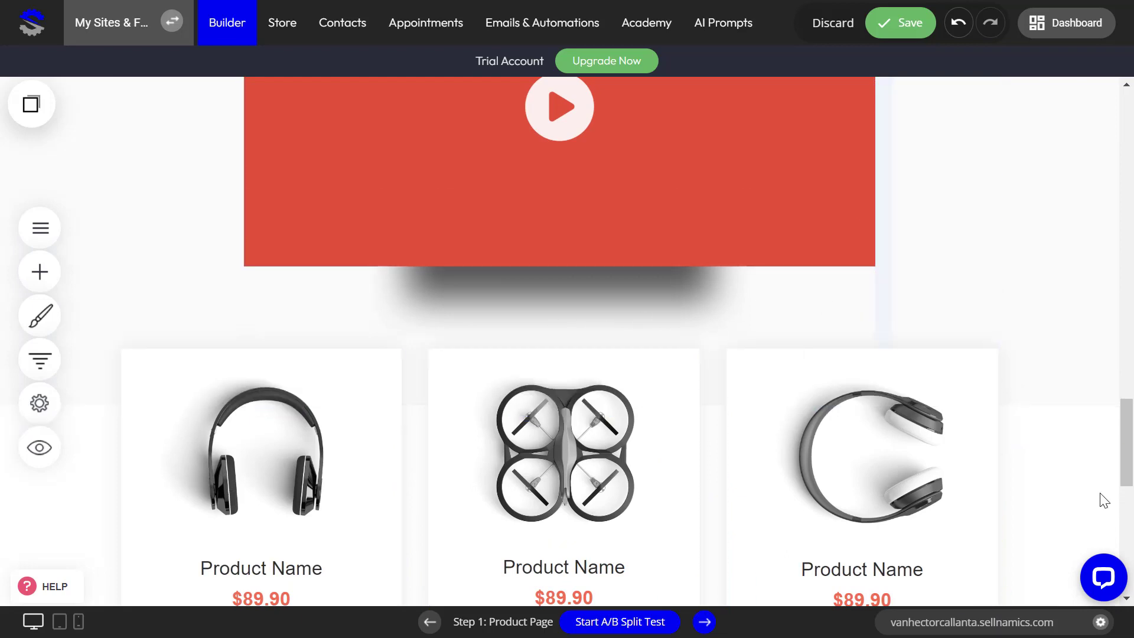
scroll(1061, 476, up, 8)
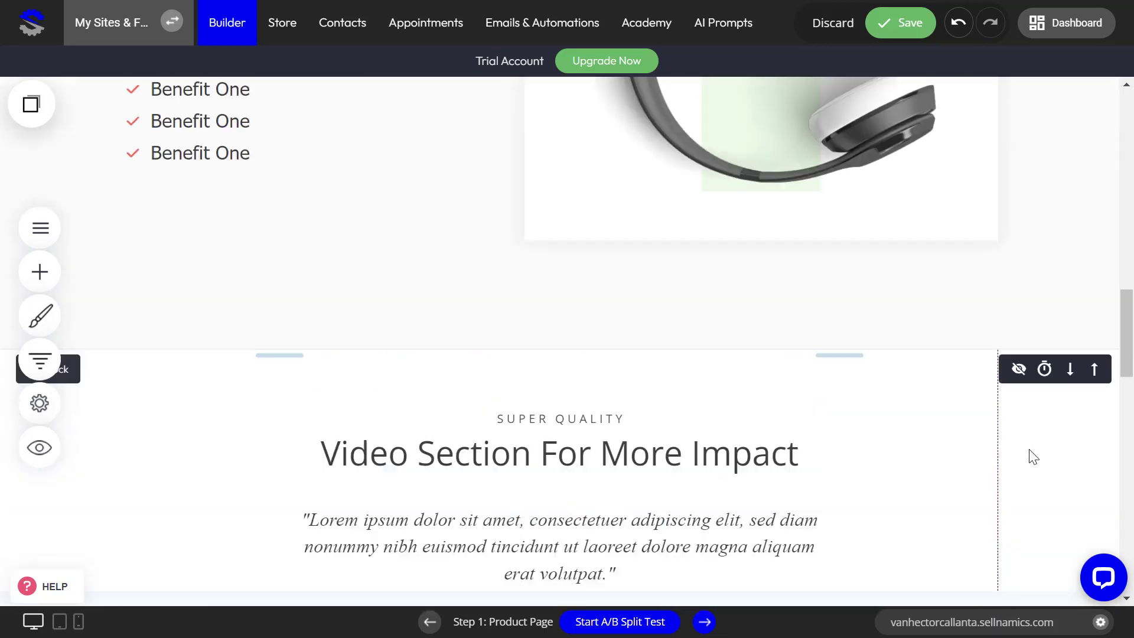
scroll(1005, 449, down, 10)
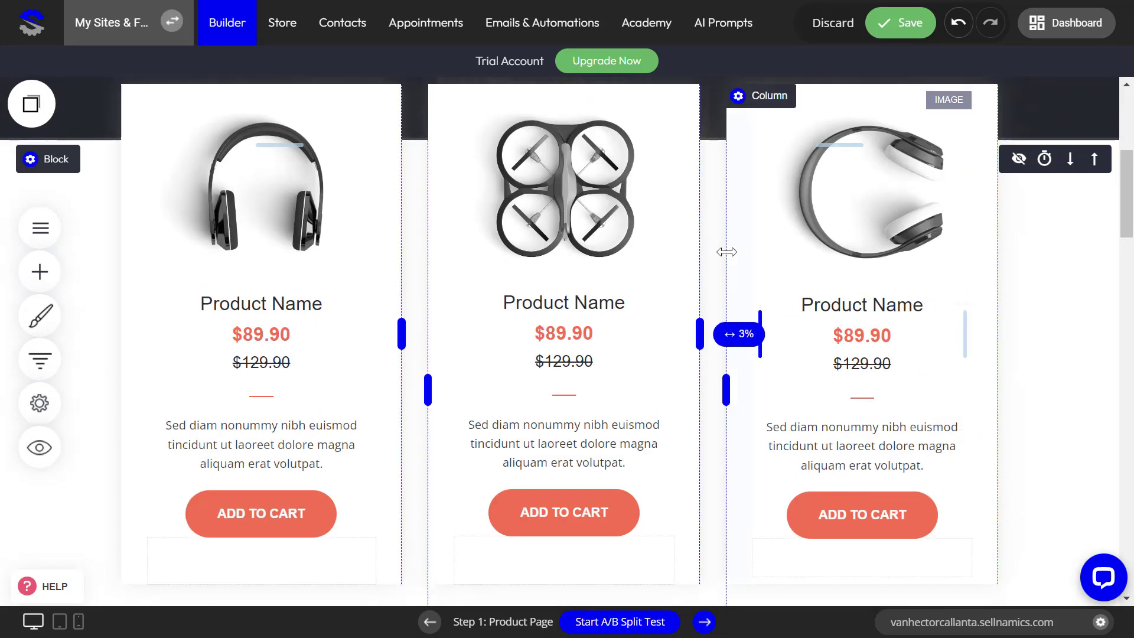
scroll(532, 331, down, 3)
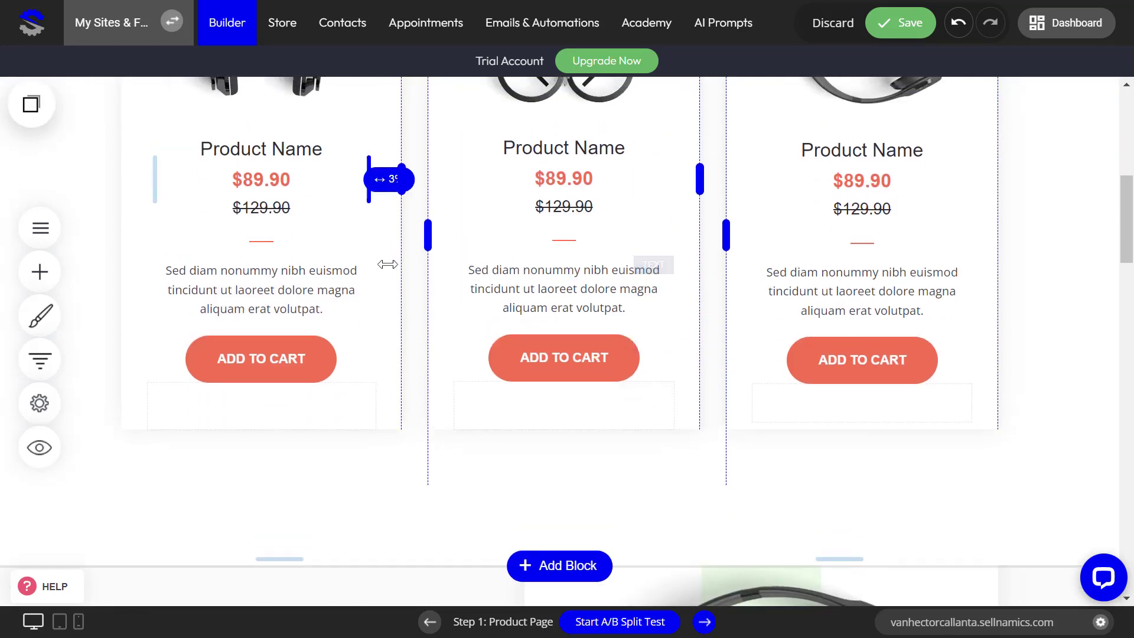
scroll(390, 248, up, 3)
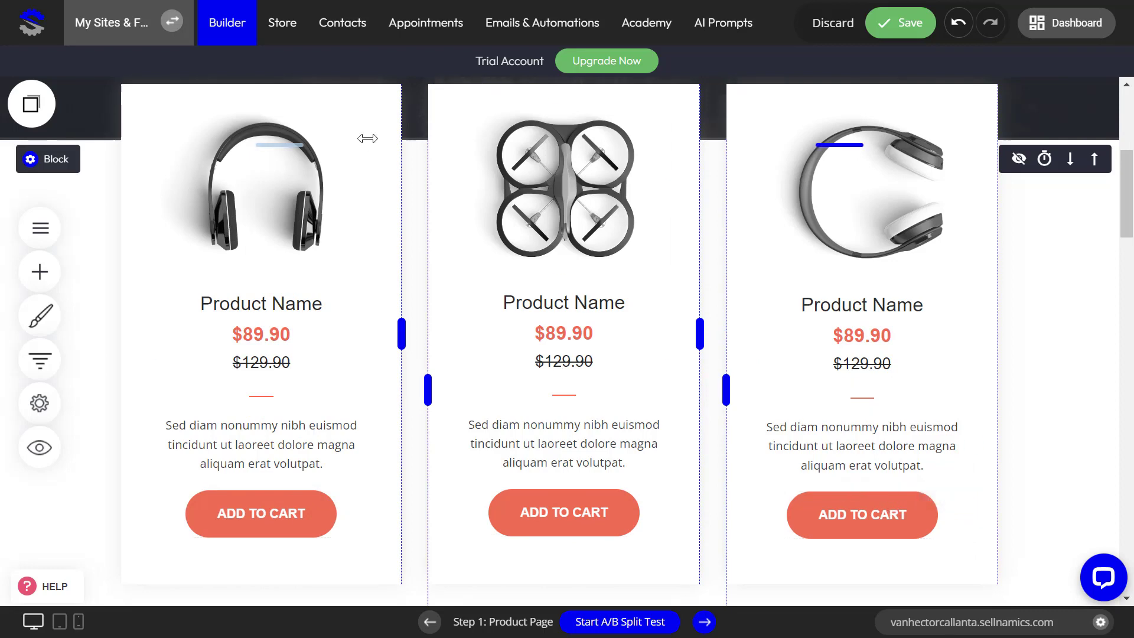
click(283, 34)
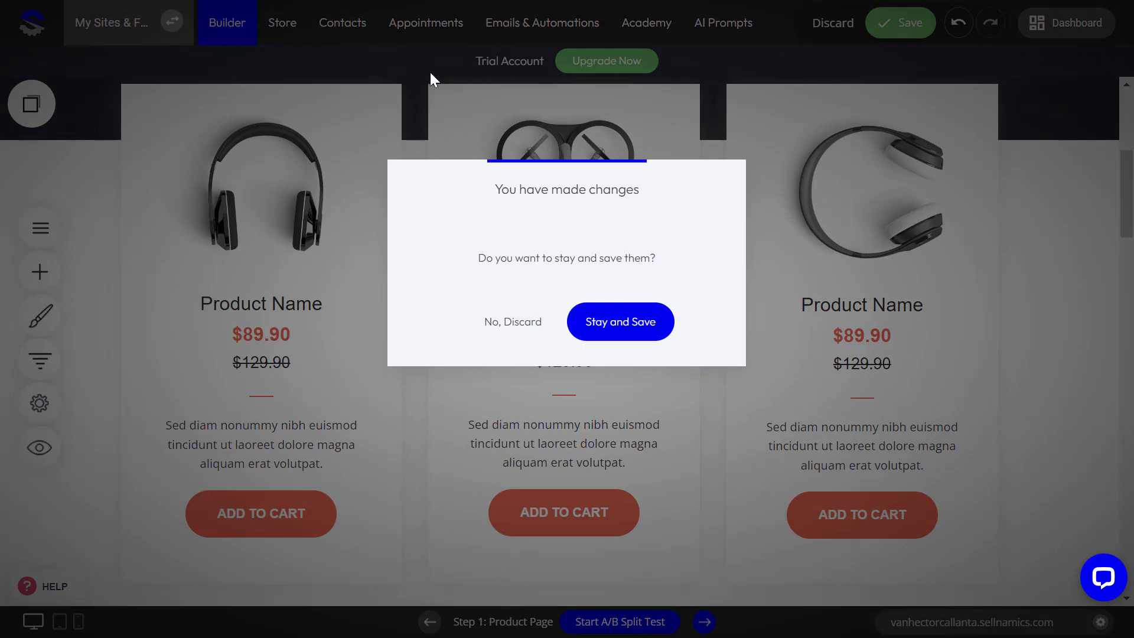
Step: Stay and save the product page edits, then activate the disabled store
click(622, 329)
click(896, 25)
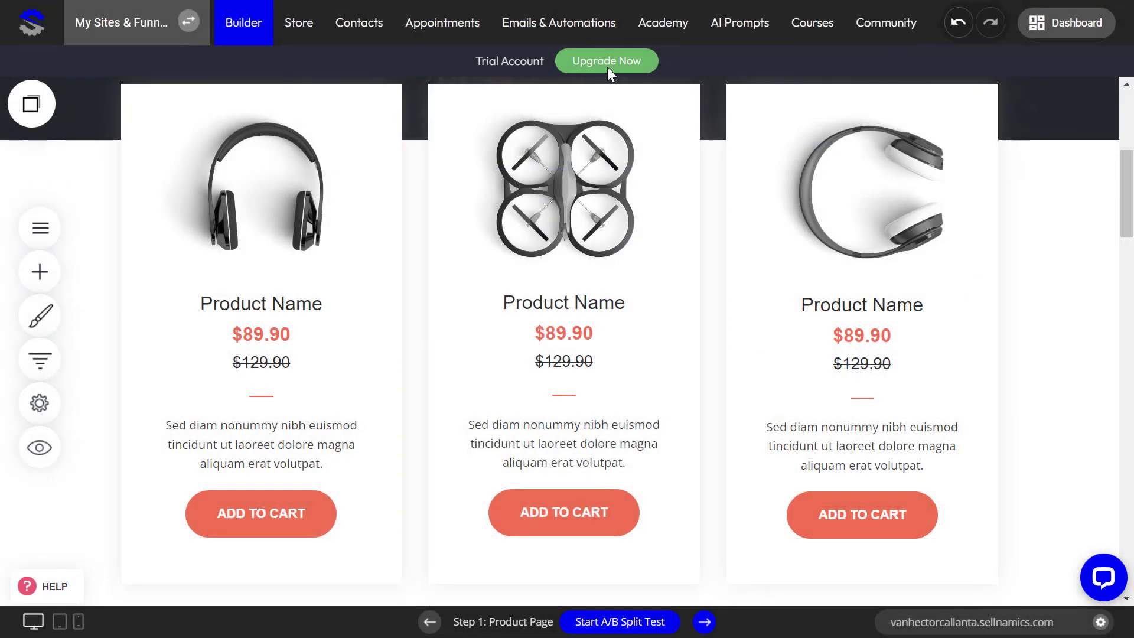
click(299, 26)
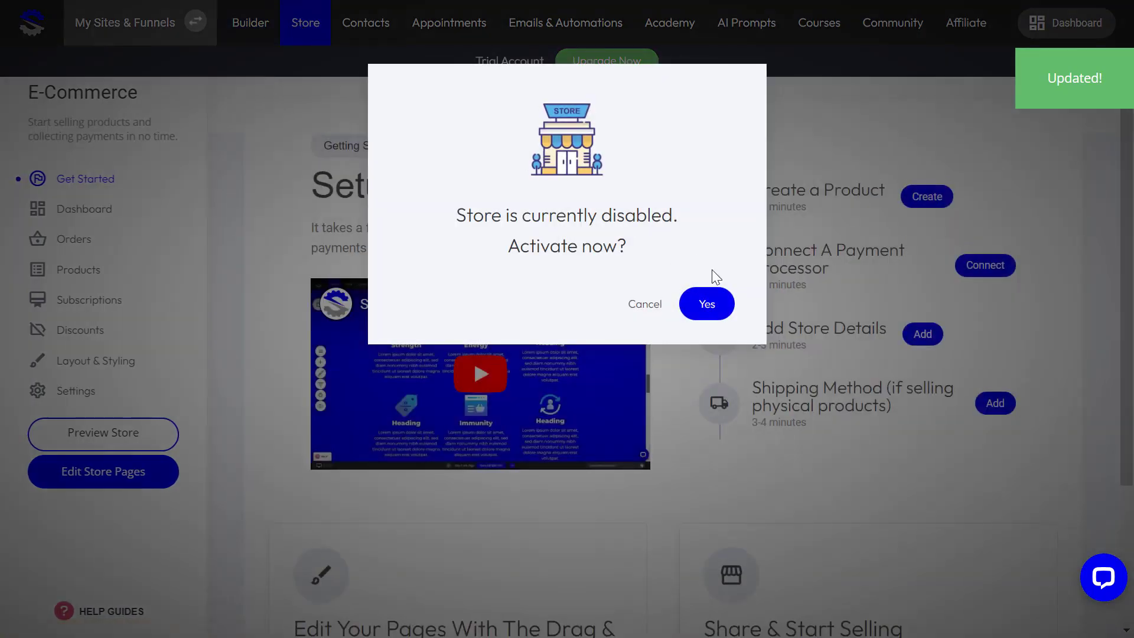
click(721, 314)
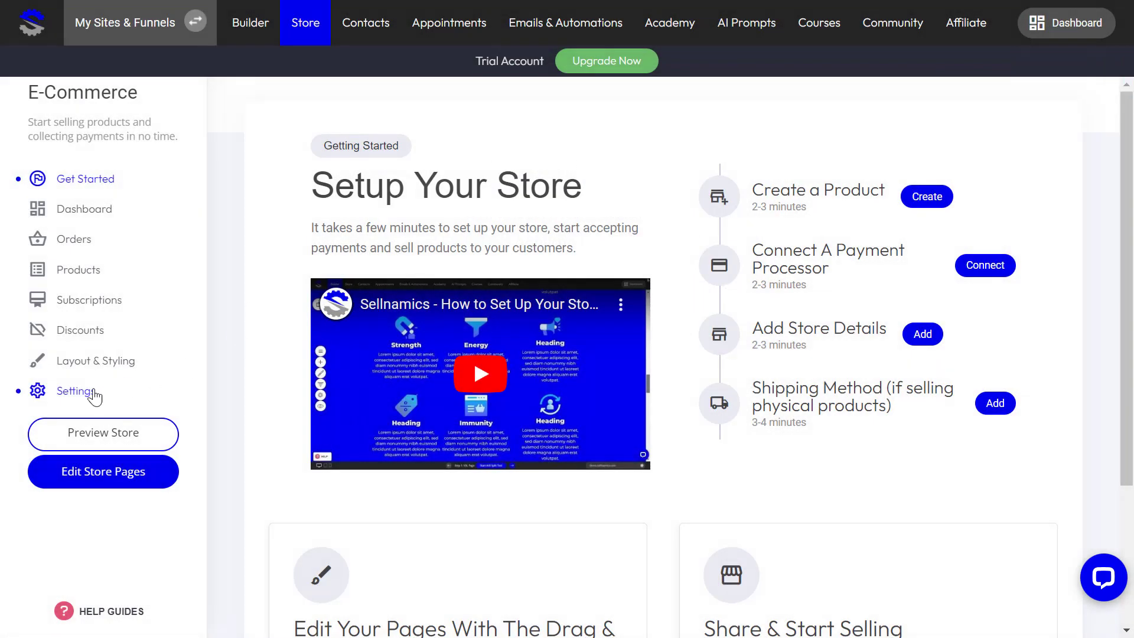
Step: Set the store currency to Philippine Peso (₱) in General settings and save
click(80, 395)
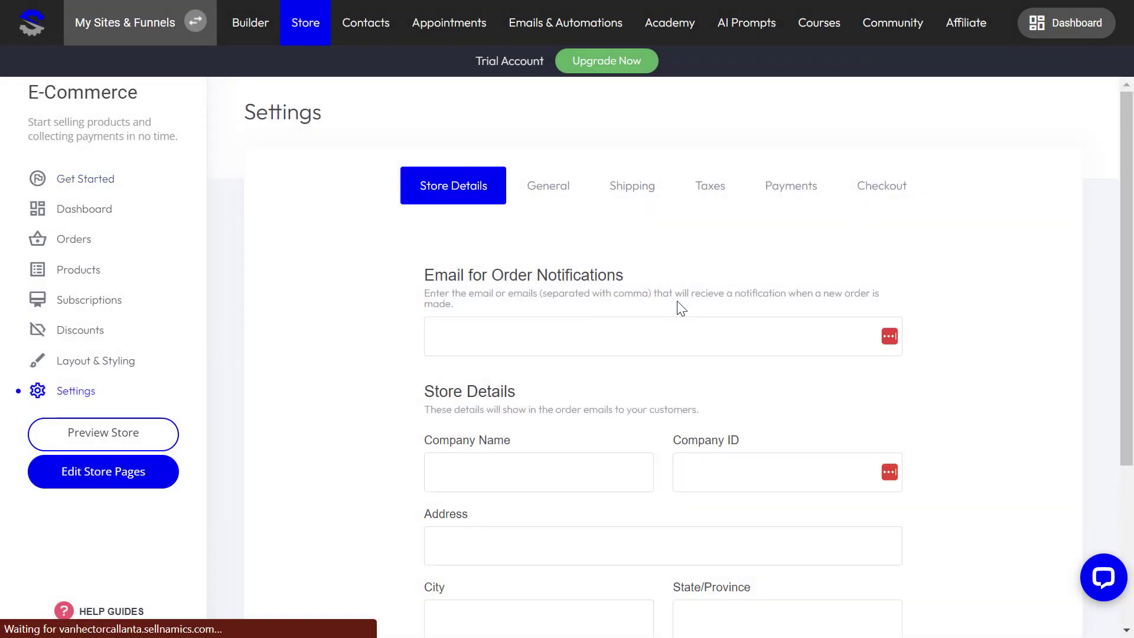
click(556, 194)
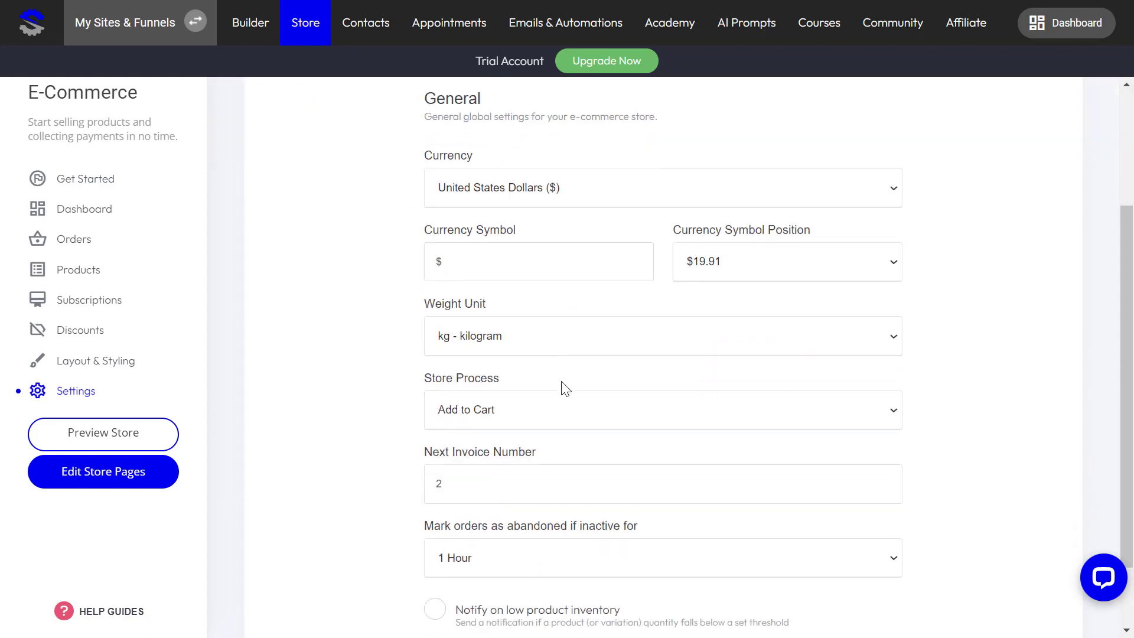
click(572, 370)
scroll(549, 266, down, 15)
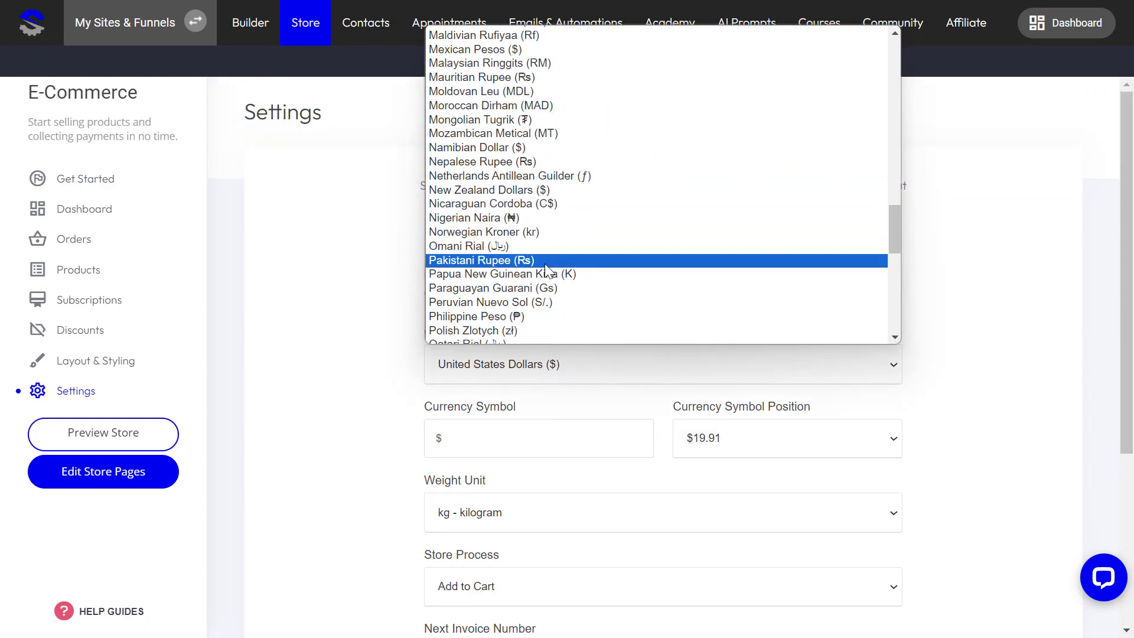
click(526, 317)
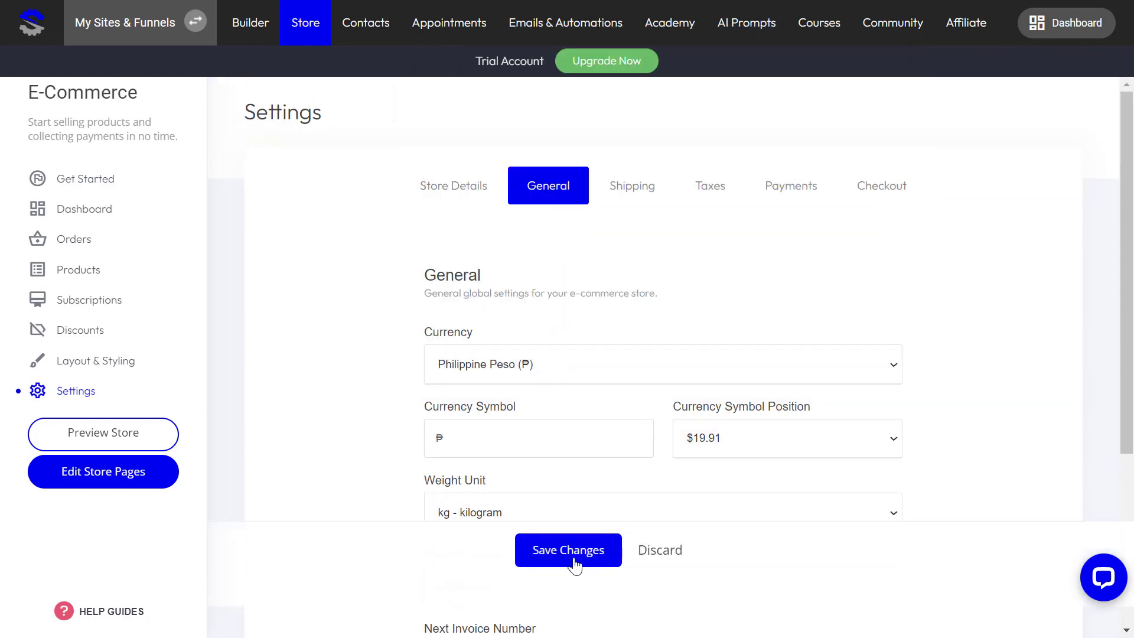
click(573, 560)
click(638, 193)
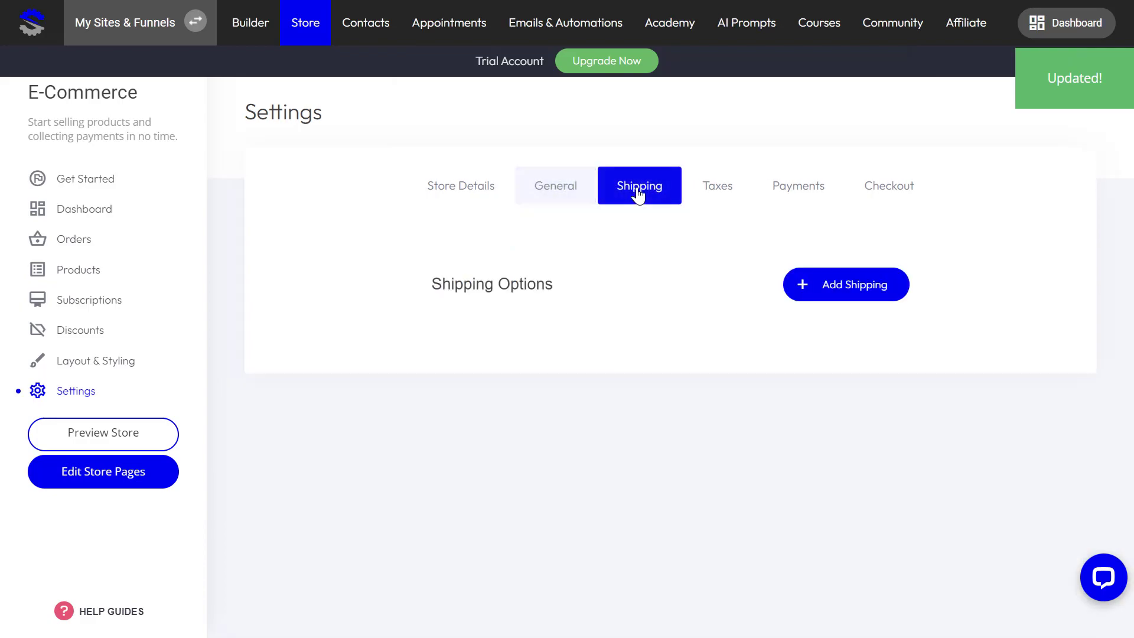
Step: Add a global 'Free Shipping' option costing ₱0.00 for any order amount
click(873, 290)
click(498, 255)
text(F)
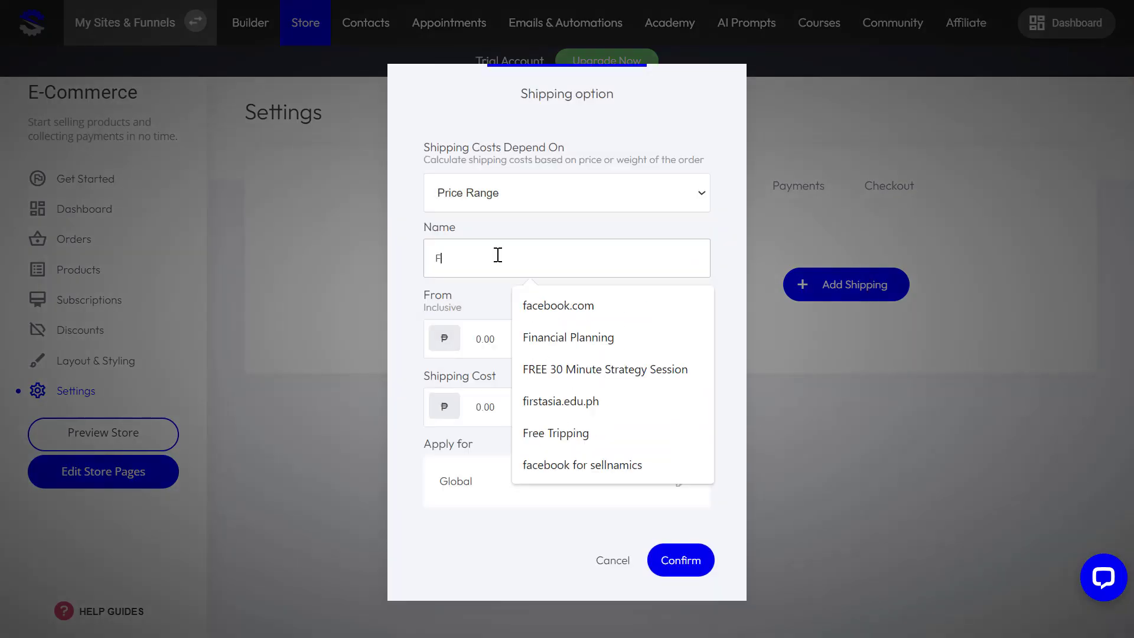
text(ree)
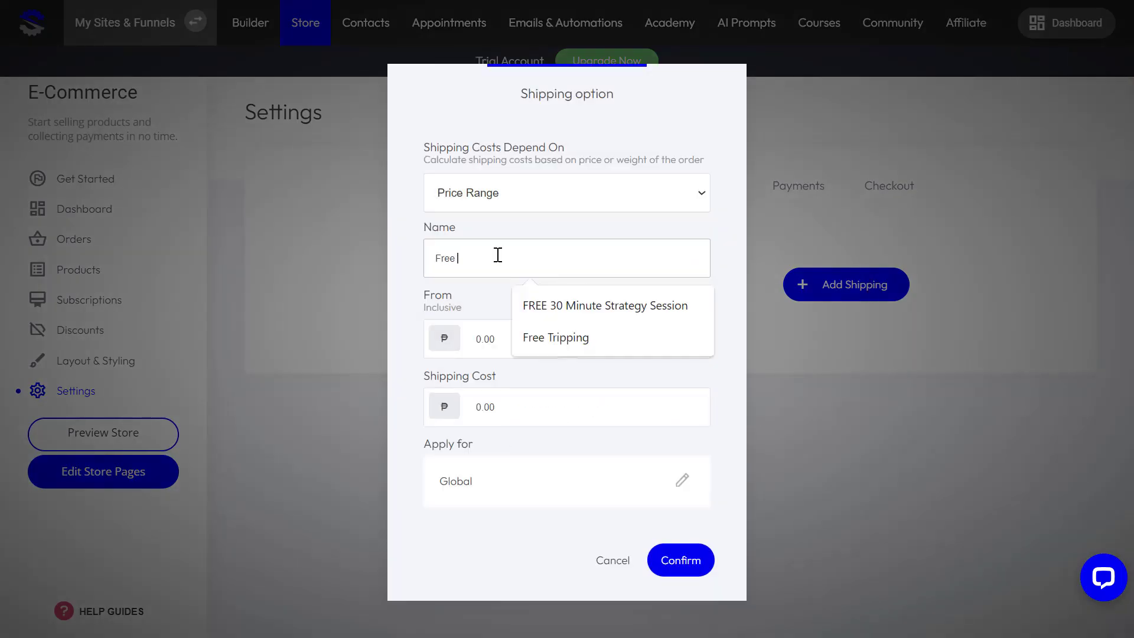
text( Shipping)
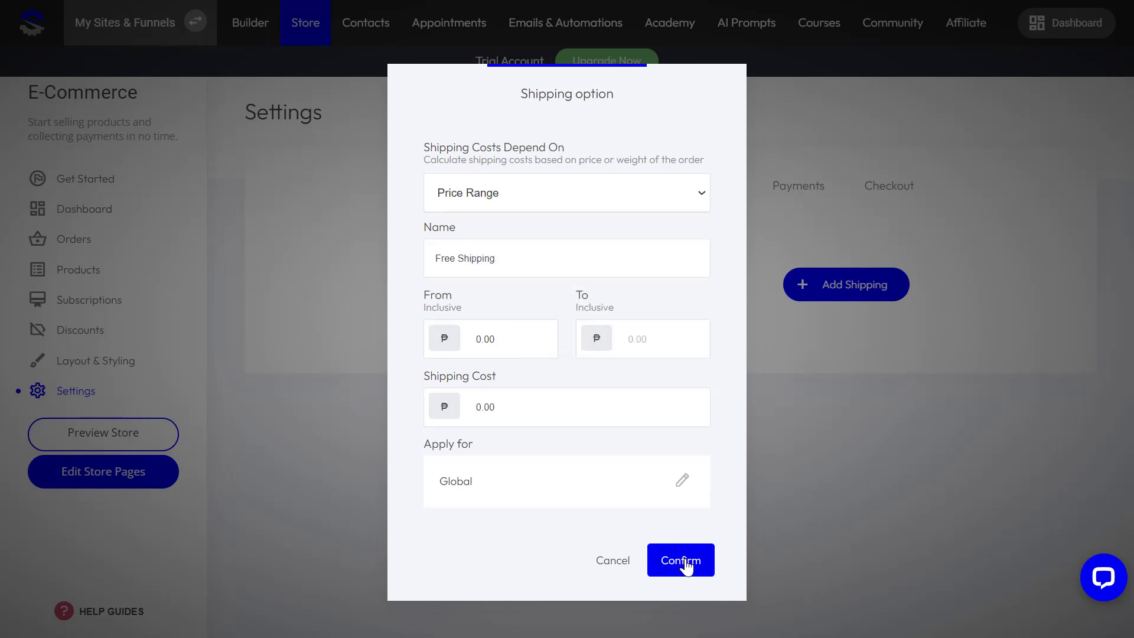
click(686, 562)
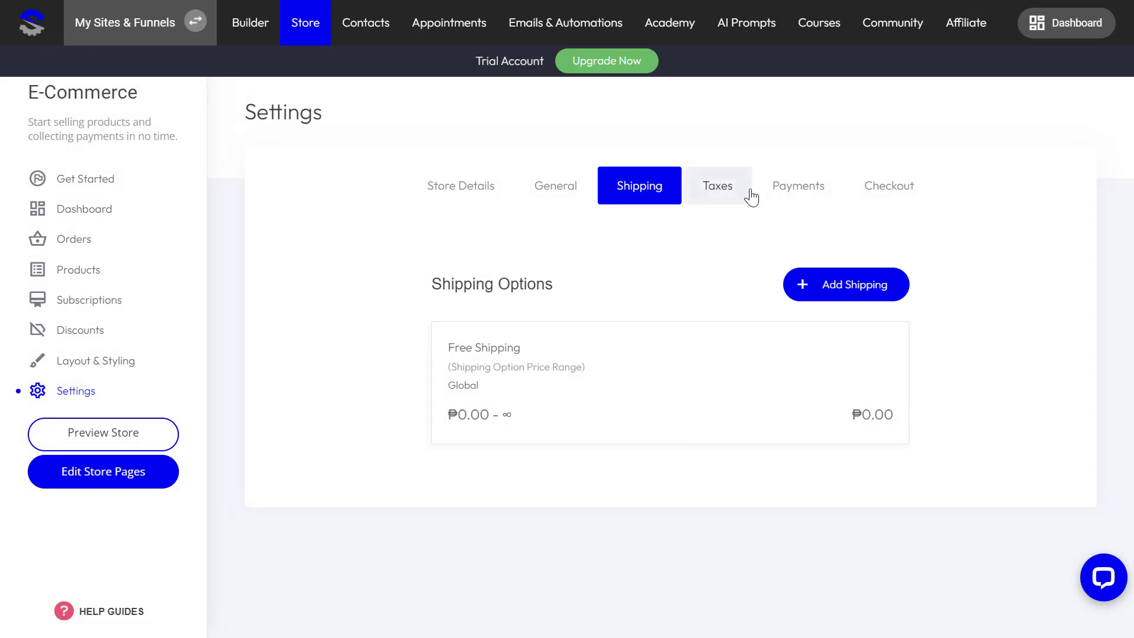
click(761, 202)
Step: Connect Cash on Delivery ('Pay on delivery') as the store's payment provider
click(664, 386)
scroll(666, 383, down, 10)
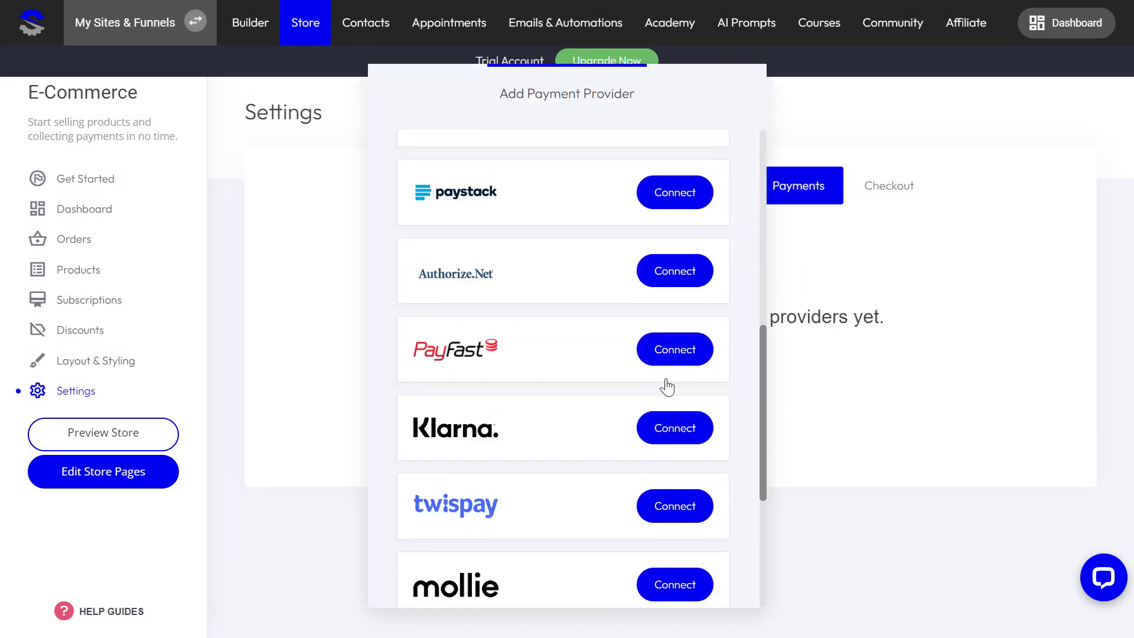
click(678, 455)
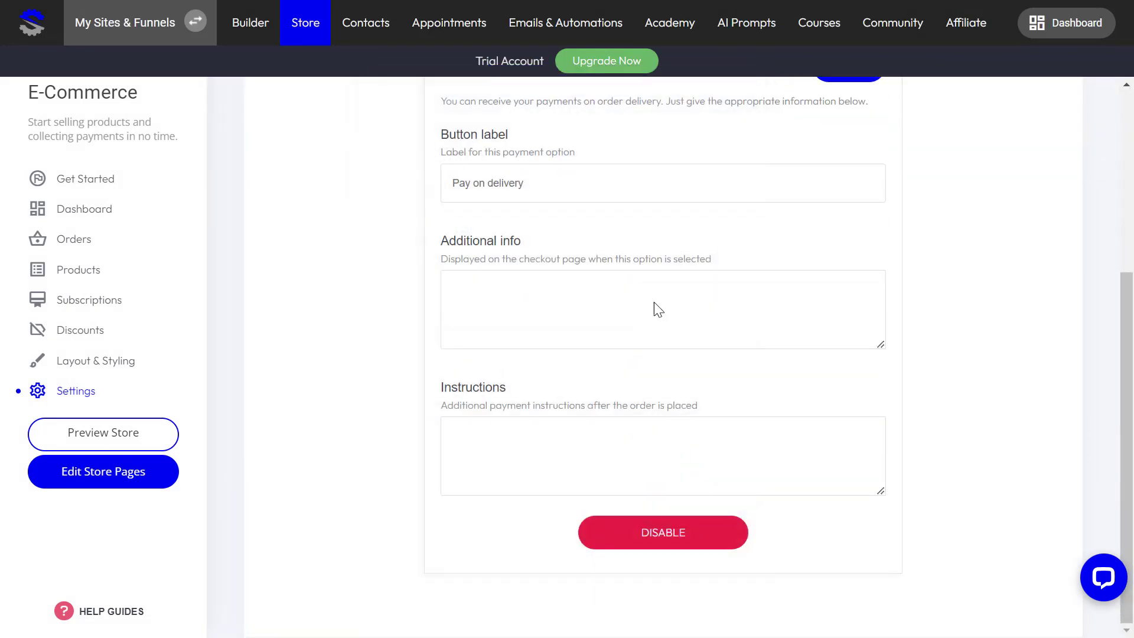
click(857, 334)
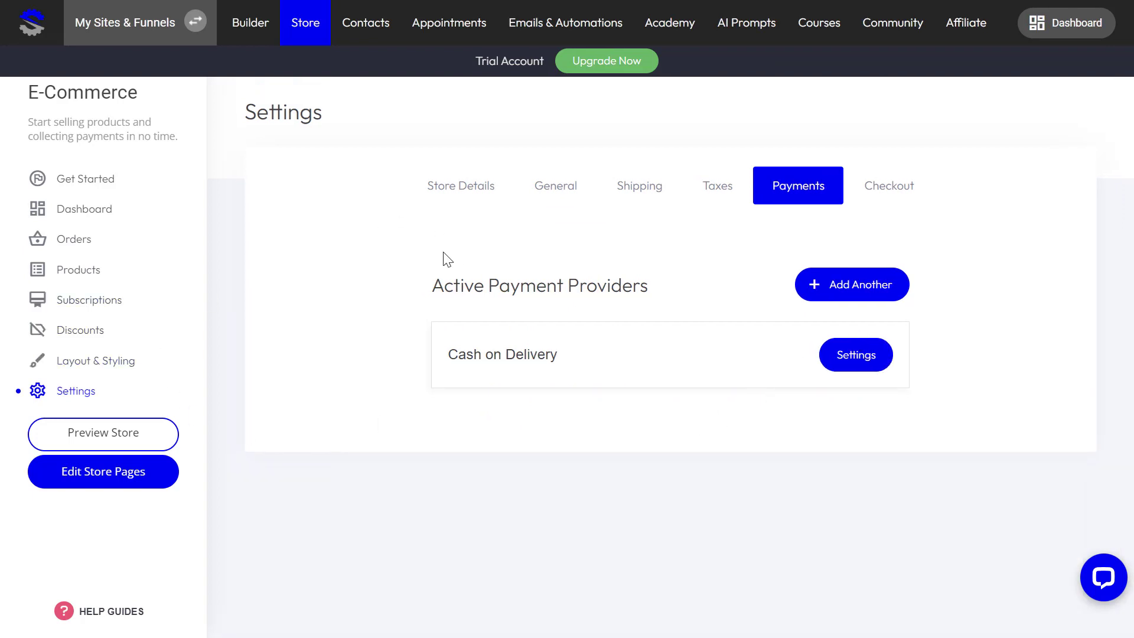
click(70, 273)
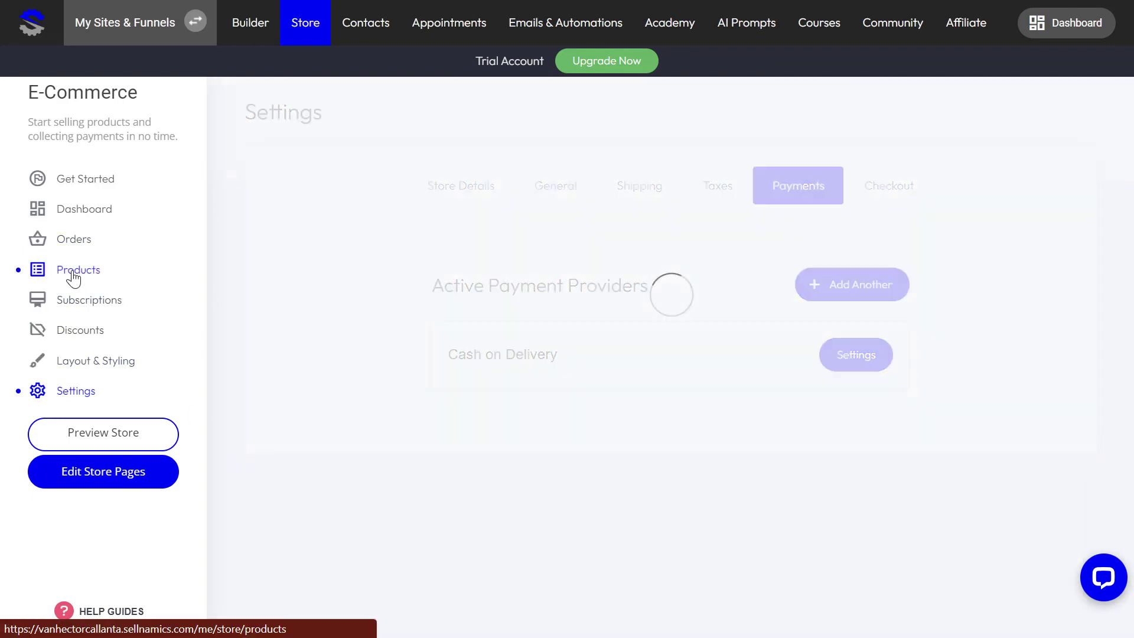
Step: Add a physical product titled 'Head Phone Black' with price 990
click(972, 128)
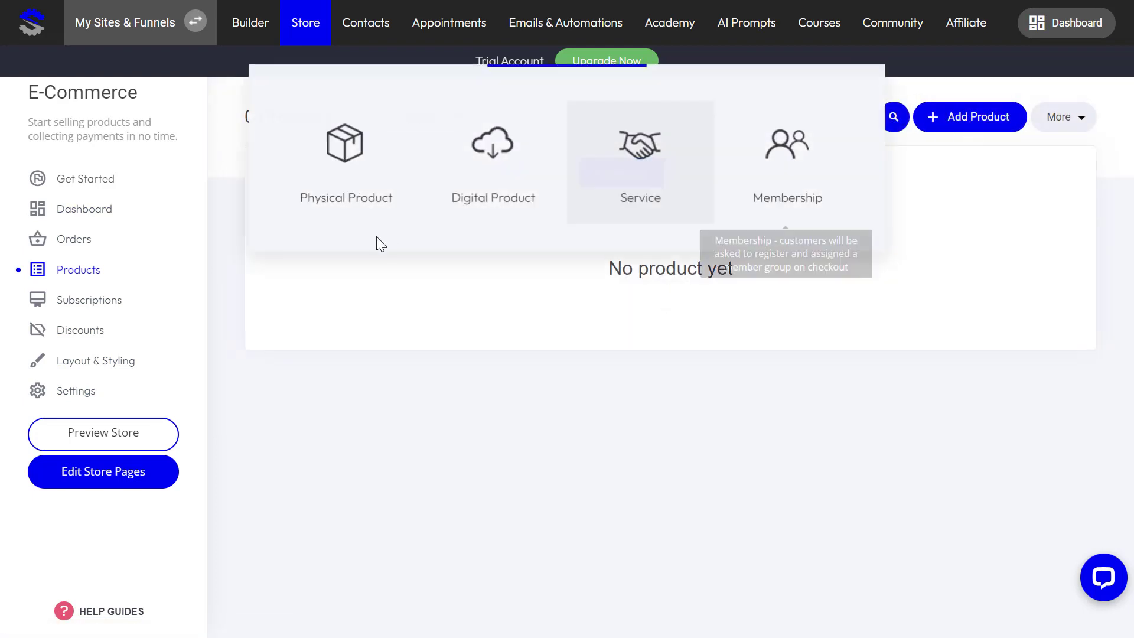
click(291, 162)
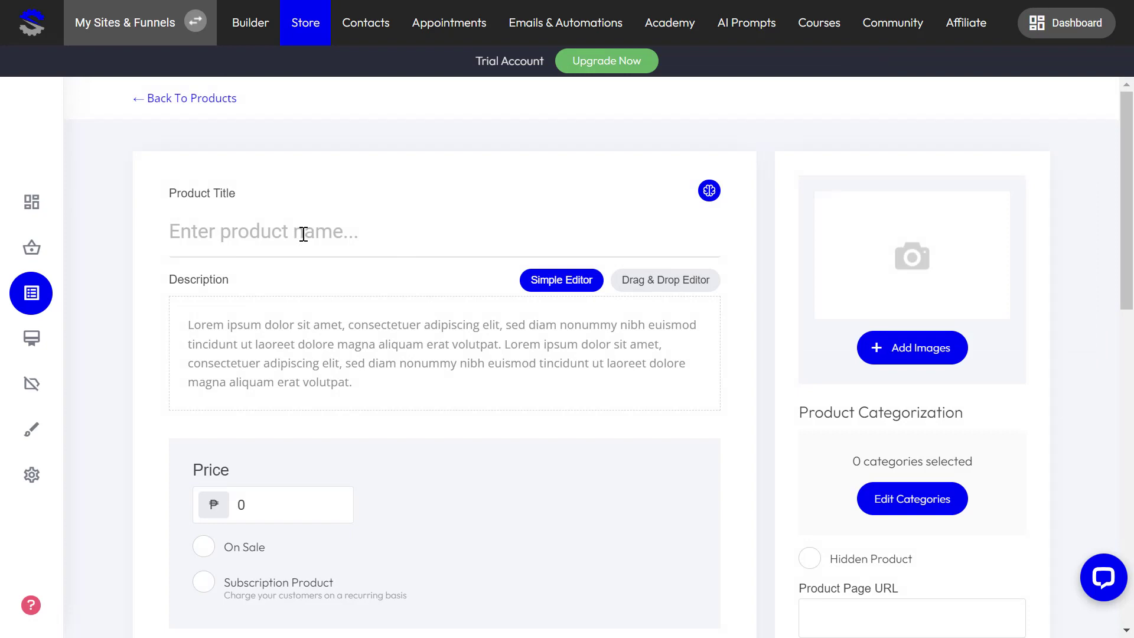
text(Head Phone Black)
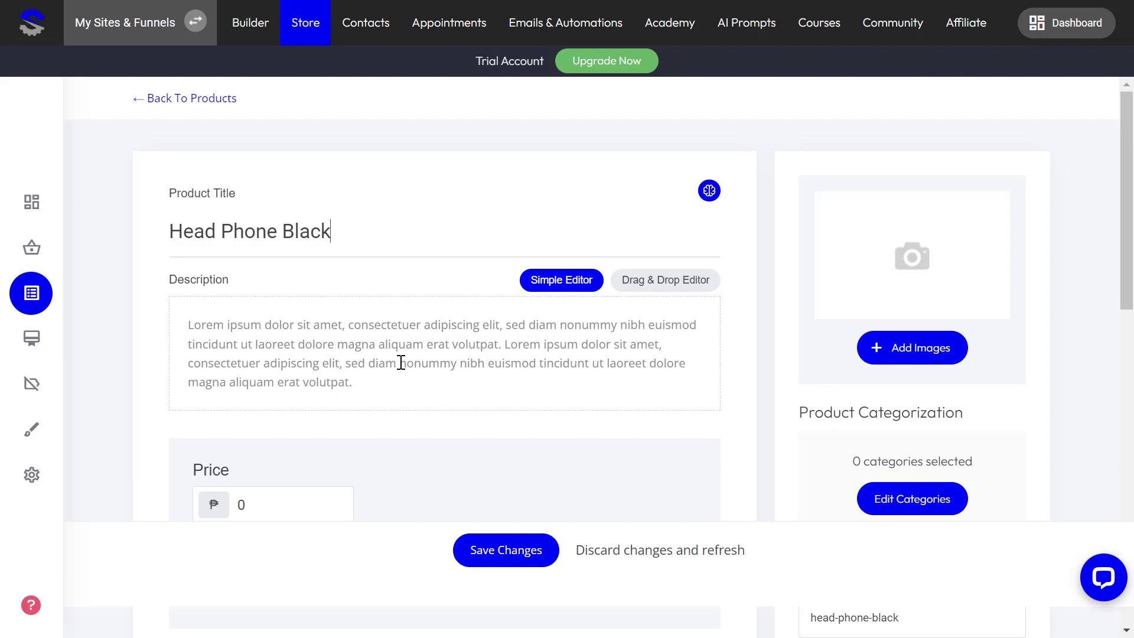
scroll(401, 363, down, 3)
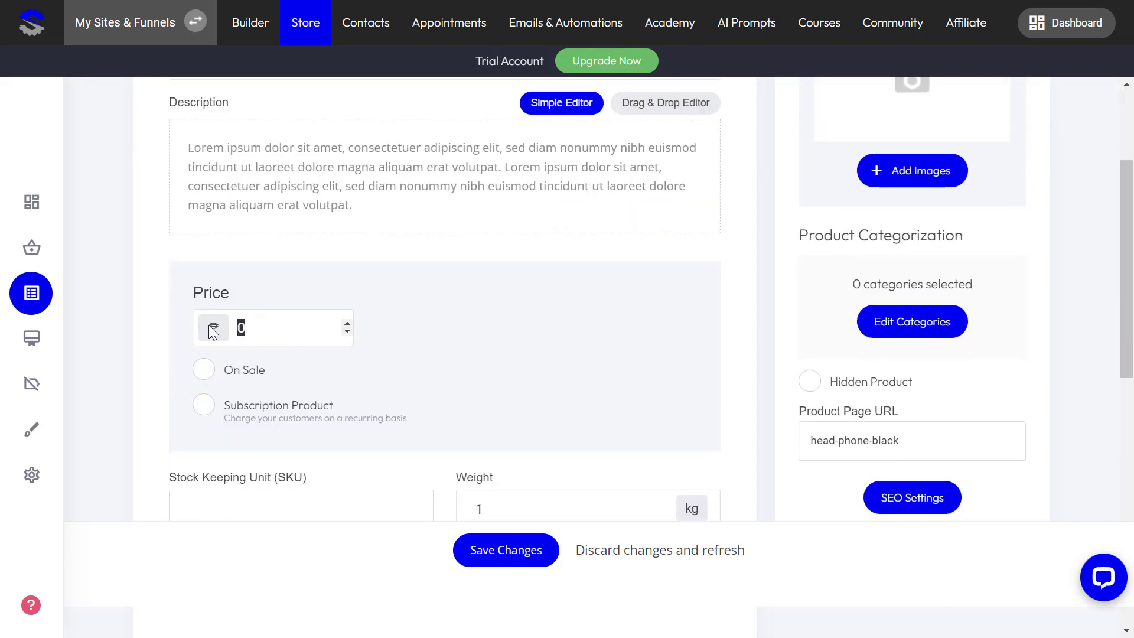
text(990)
Step: Save Head Phone Black's title and price, then upload the headphone picture file
click(519, 560)
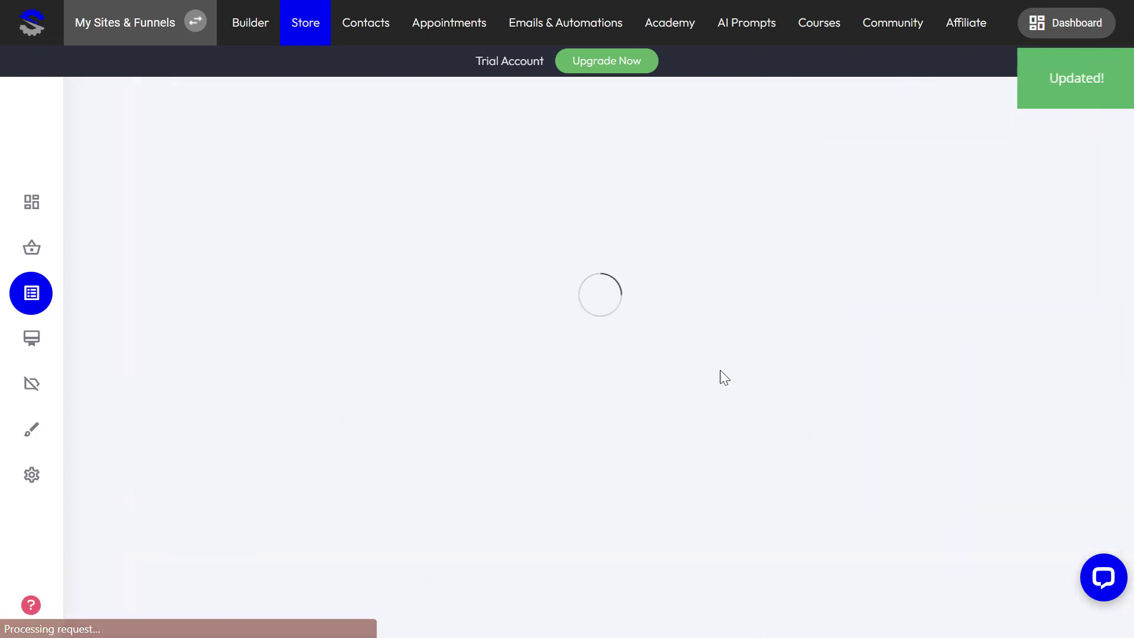
click(922, 373)
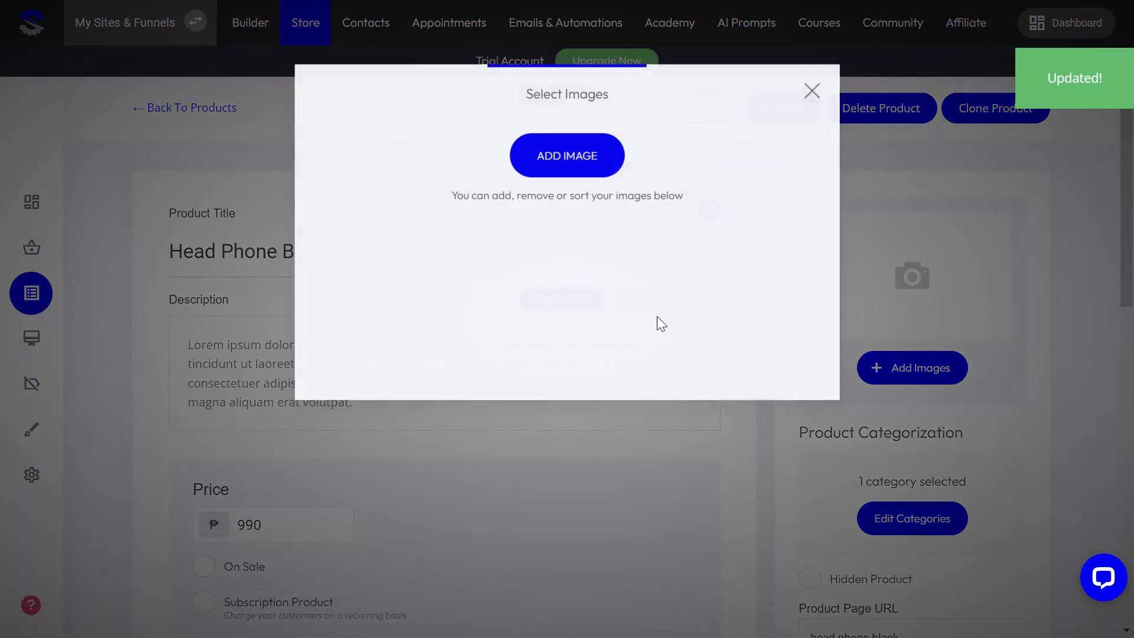
click(558, 150)
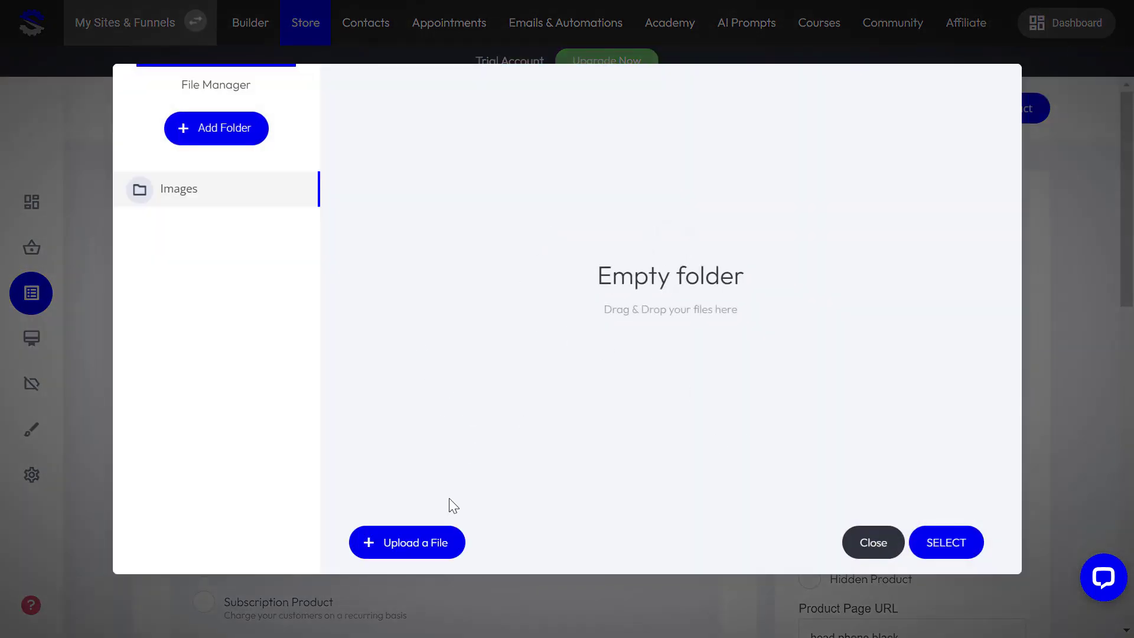
click(403, 541)
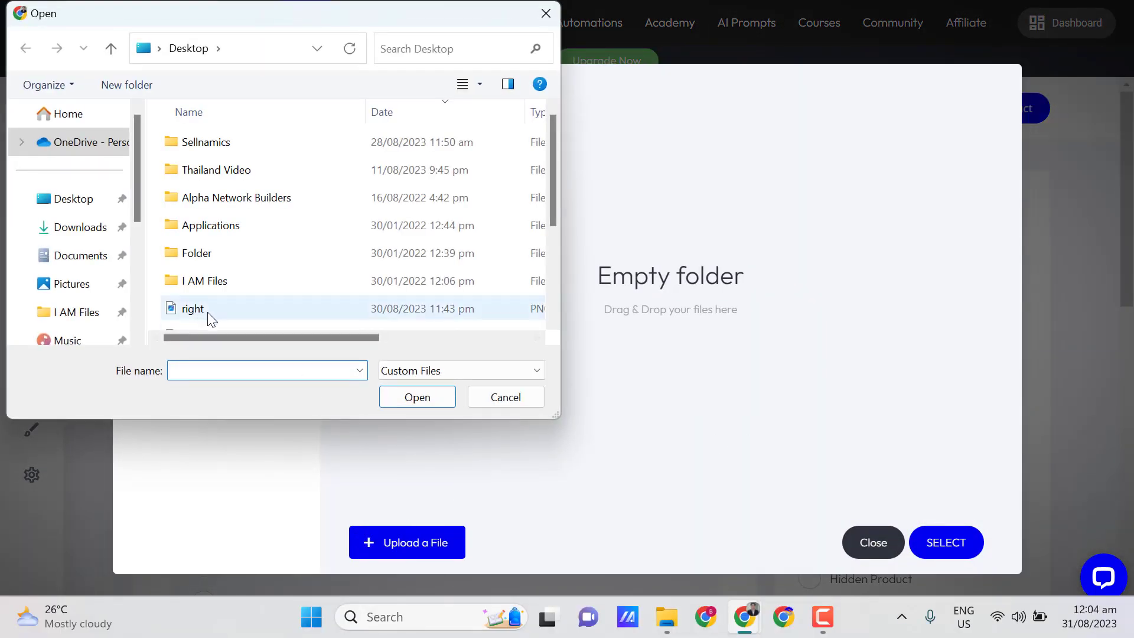
scroll(207, 317, down, 1)
click(201, 260)
click(407, 395)
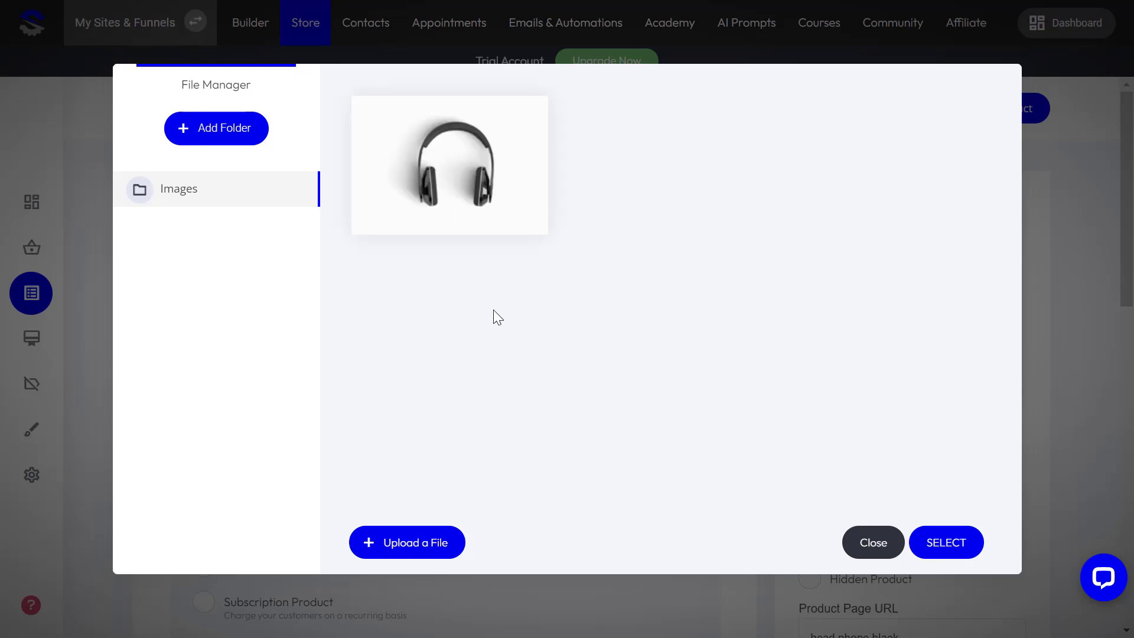
Step: Attach the uploaded headphone image to the product, save it, and return to Products
click(475, 218)
click(972, 556)
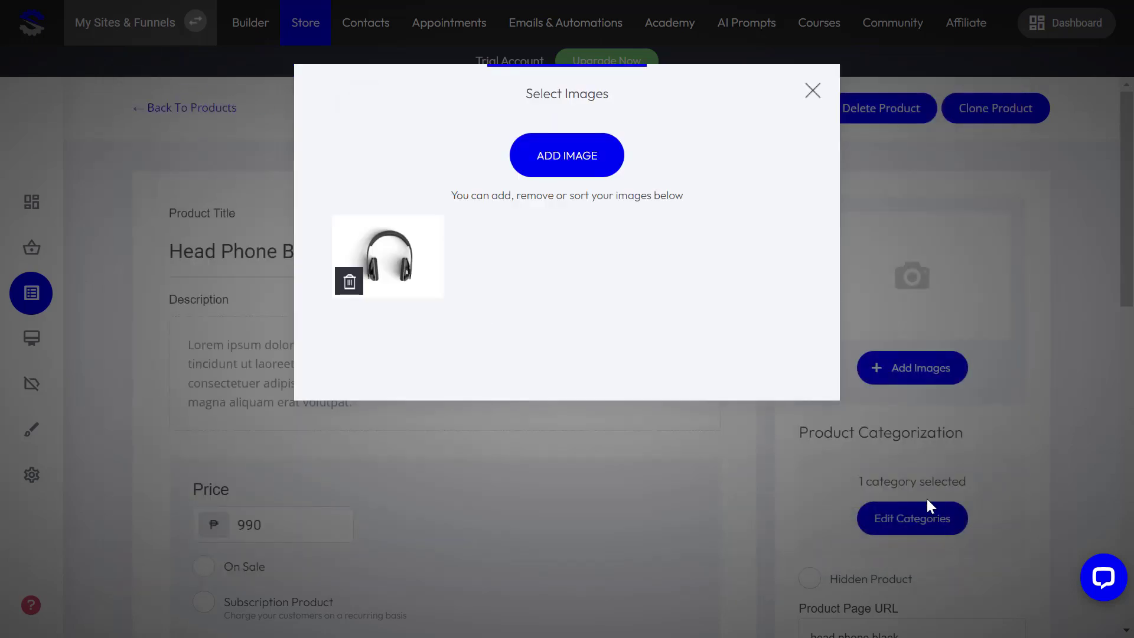
click(878, 318)
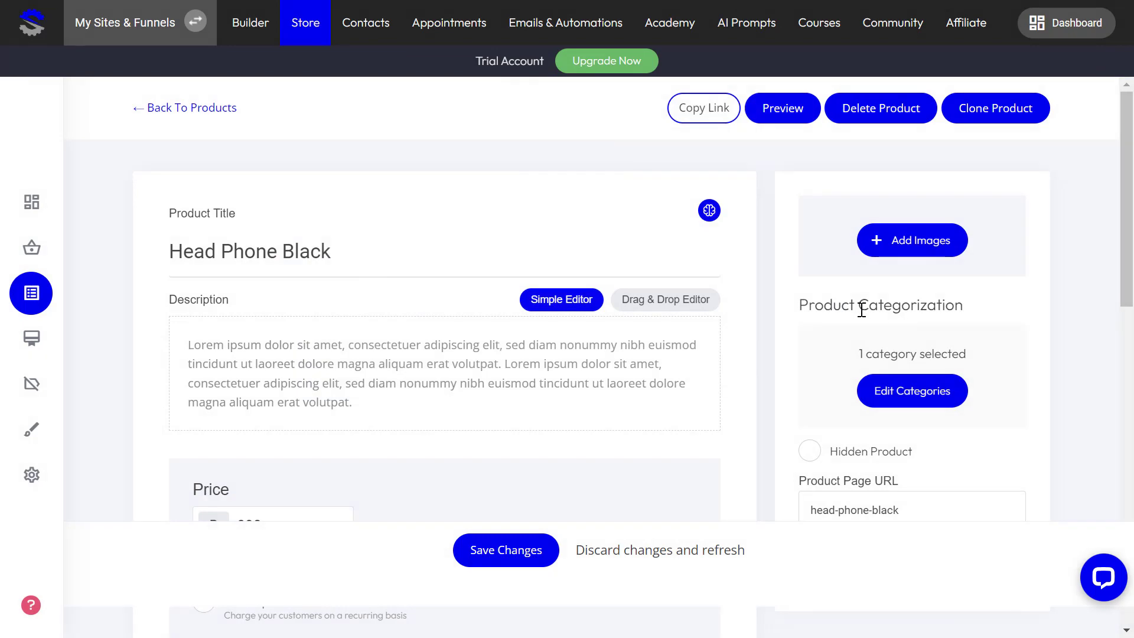
scroll(861, 309, down, 3)
scroll(870, 380, down, 3)
scroll(849, 418, up, 8)
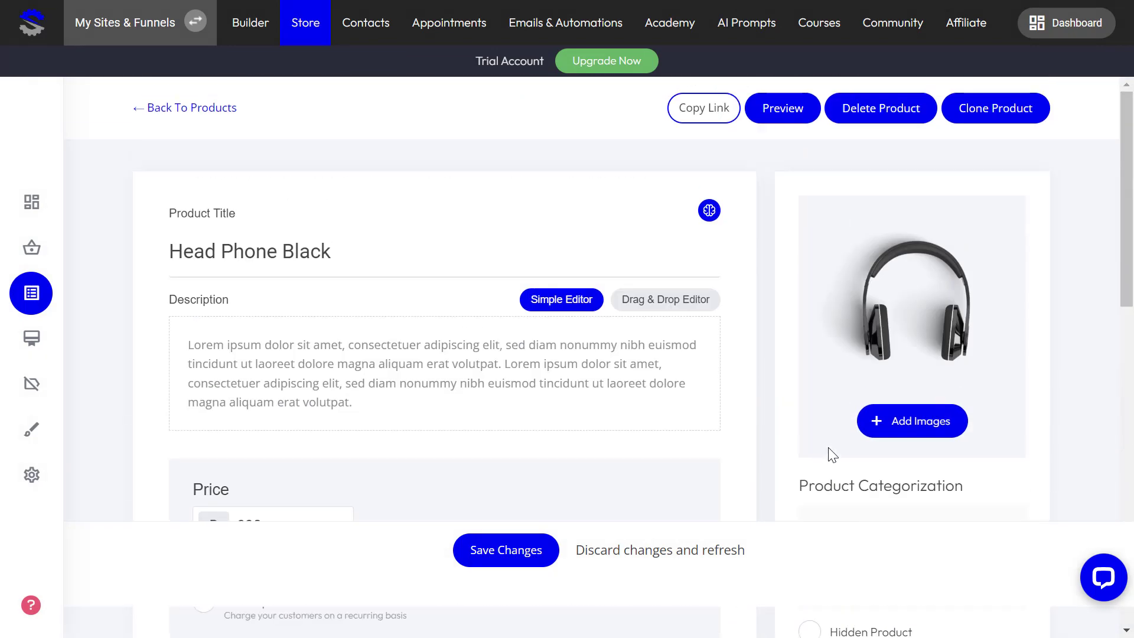
scroll(650, 408, down, 8)
scroll(650, 420, up, 8)
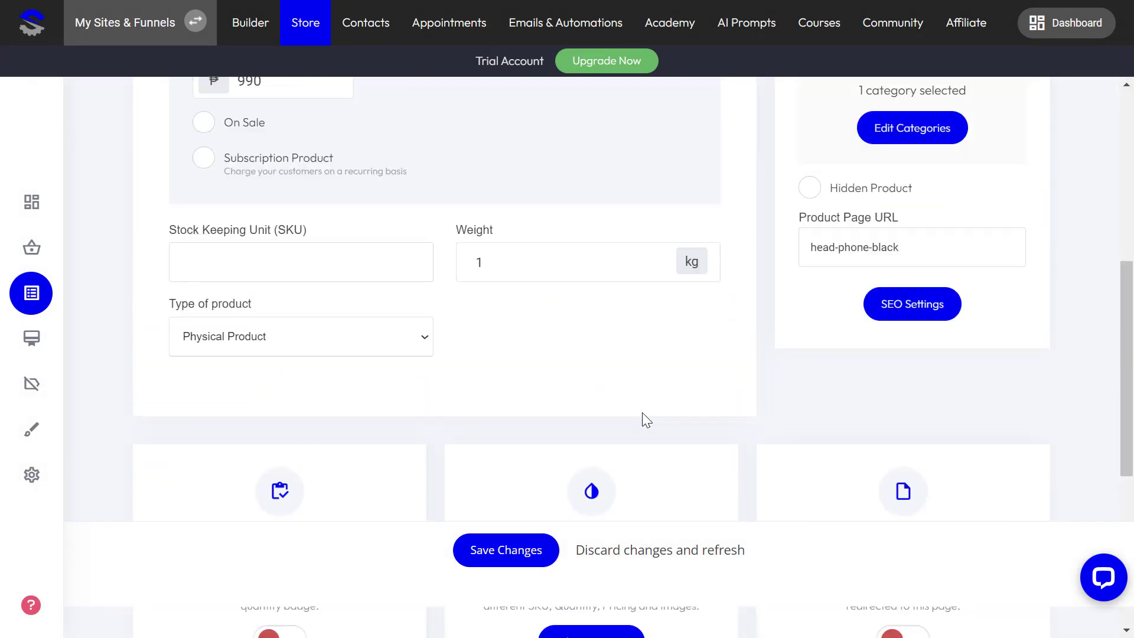
click(505, 553)
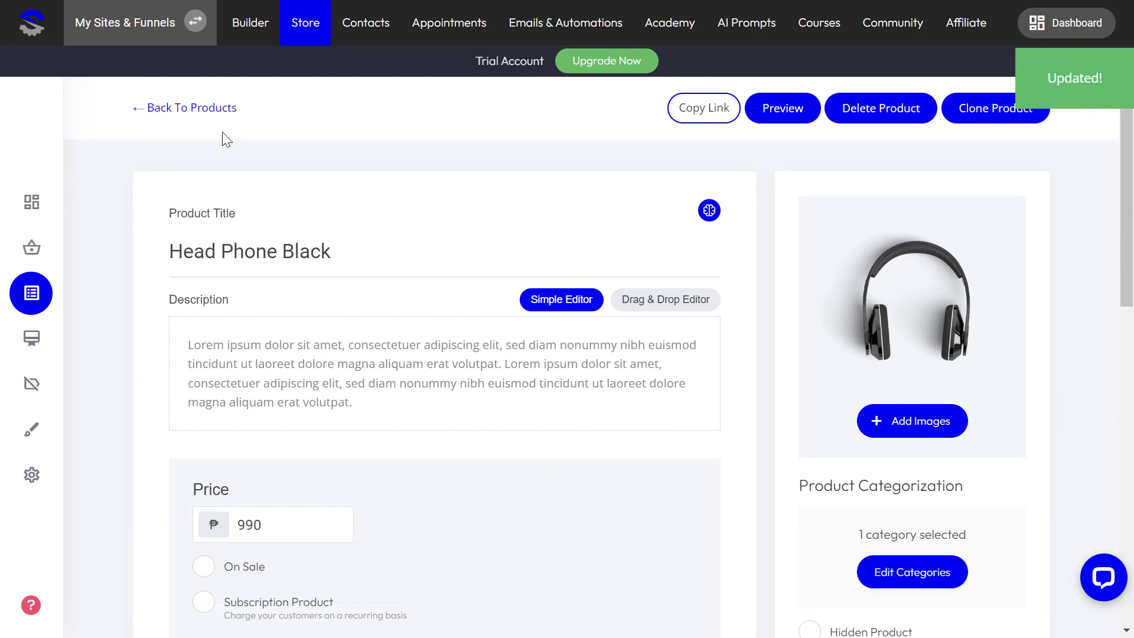
click(214, 115)
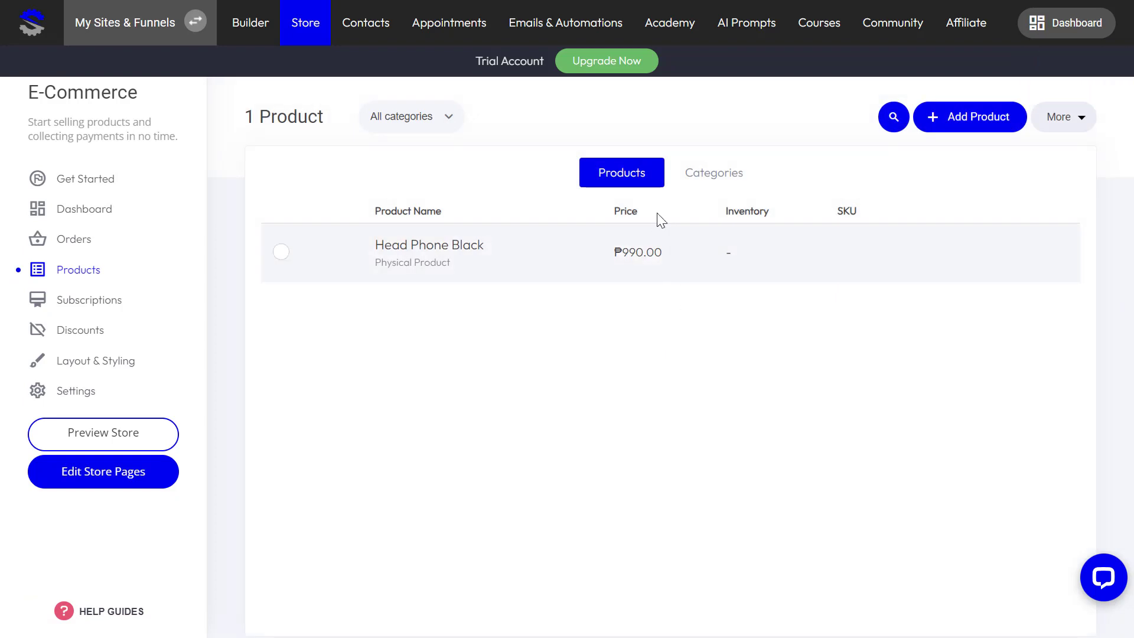
Step: Create a physical product titled 'Drone' priced ₱4,990
click(969, 116)
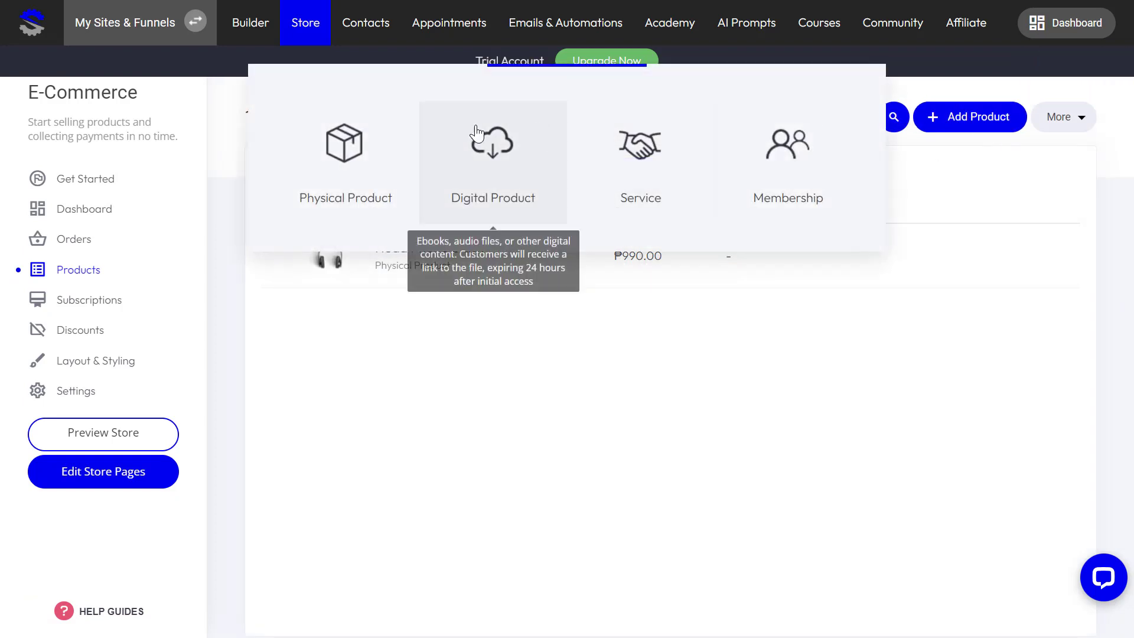
click(392, 137)
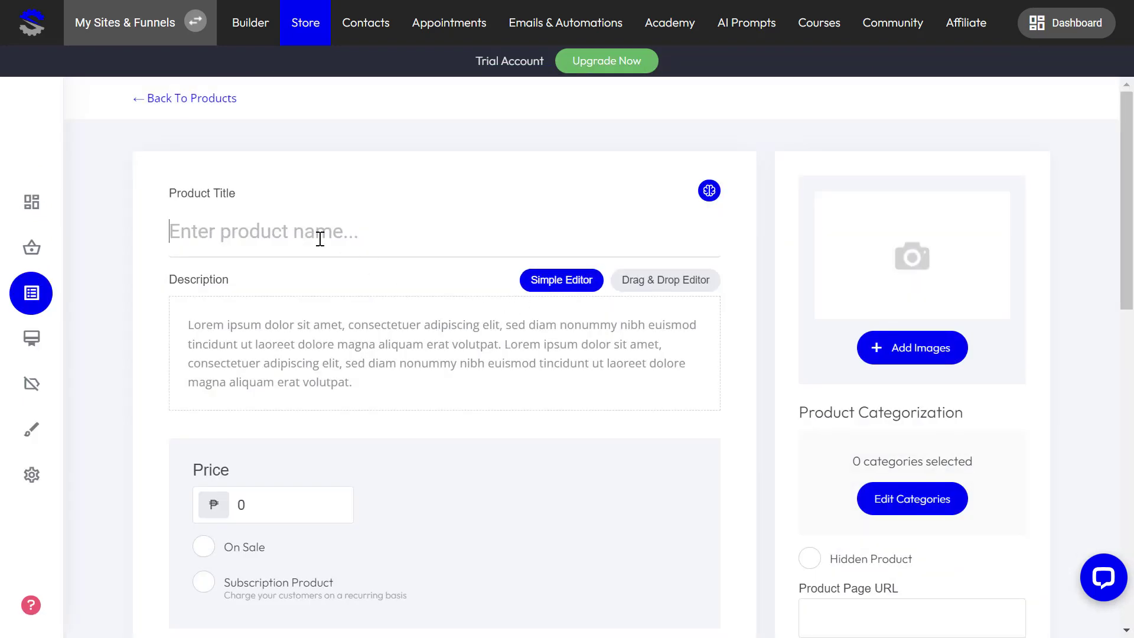
click(320, 239)
text(Drone)
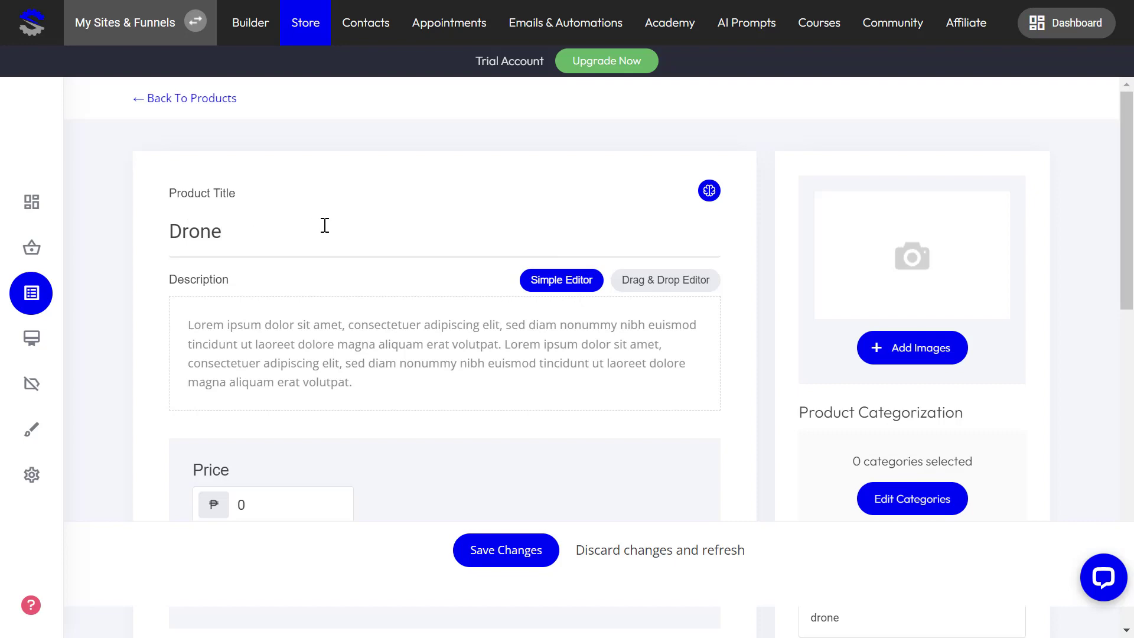
scroll(324, 225, down, 5)
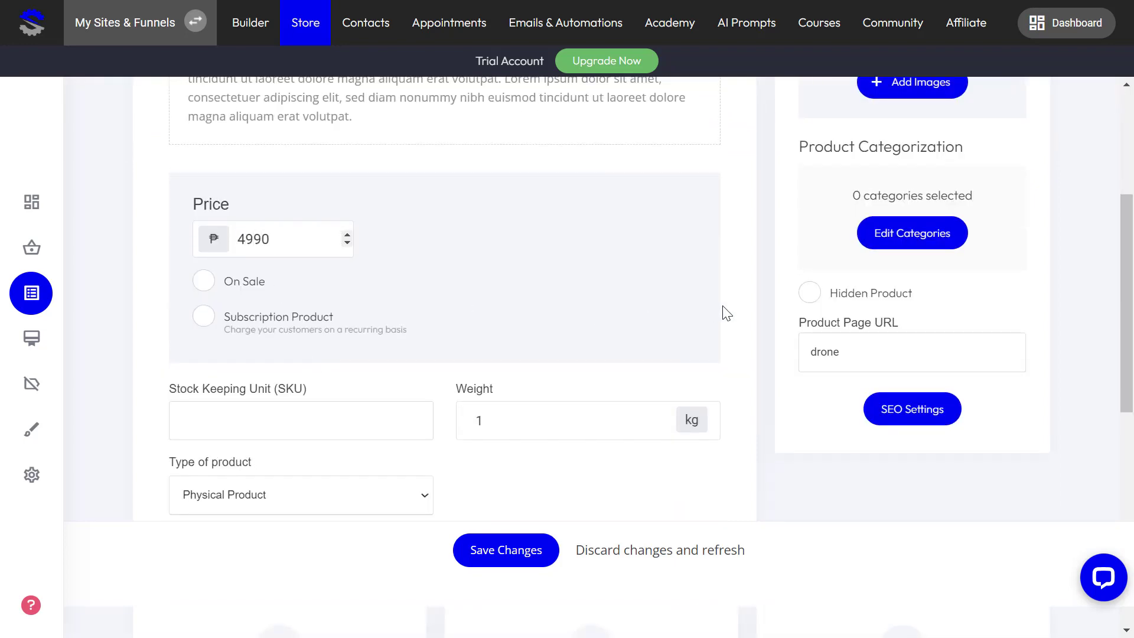
scroll(727, 313, up, 5)
Step: Upload the quadcopter_drone picture and set it as the Drone product's image
click(920, 357)
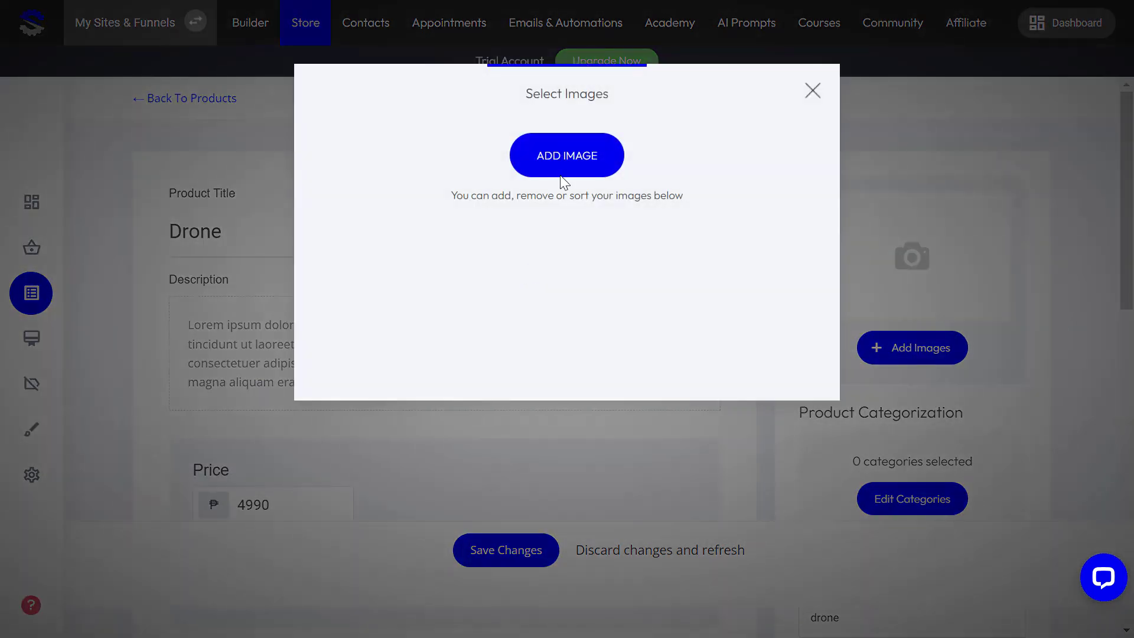
click(561, 173)
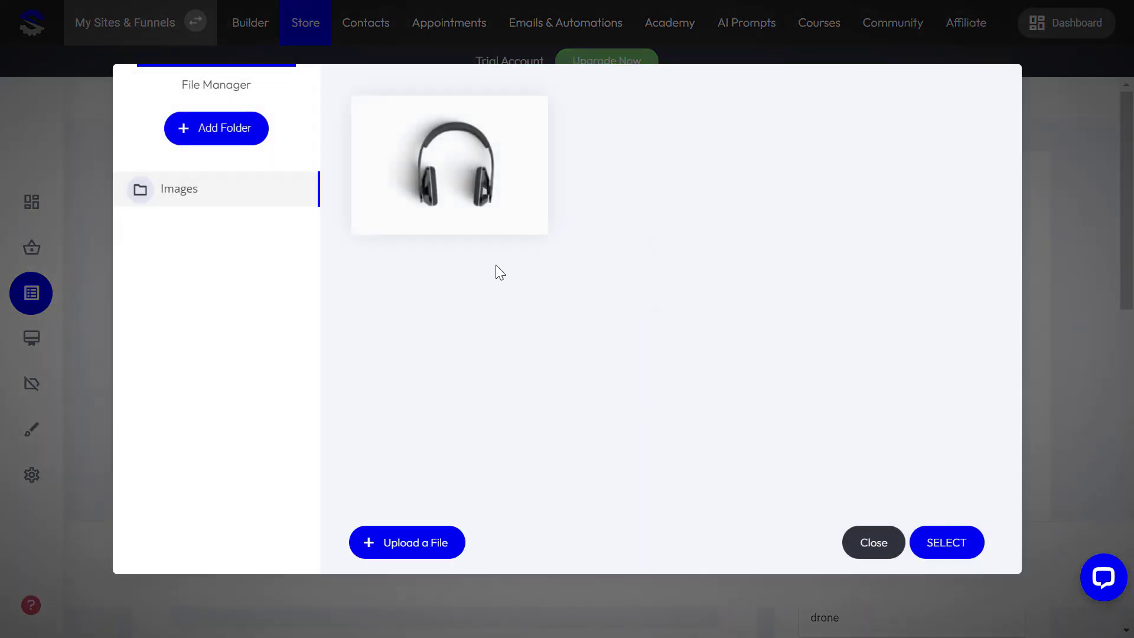
click(413, 551)
scroll(219, 283, down, 1)
click(201, 289)
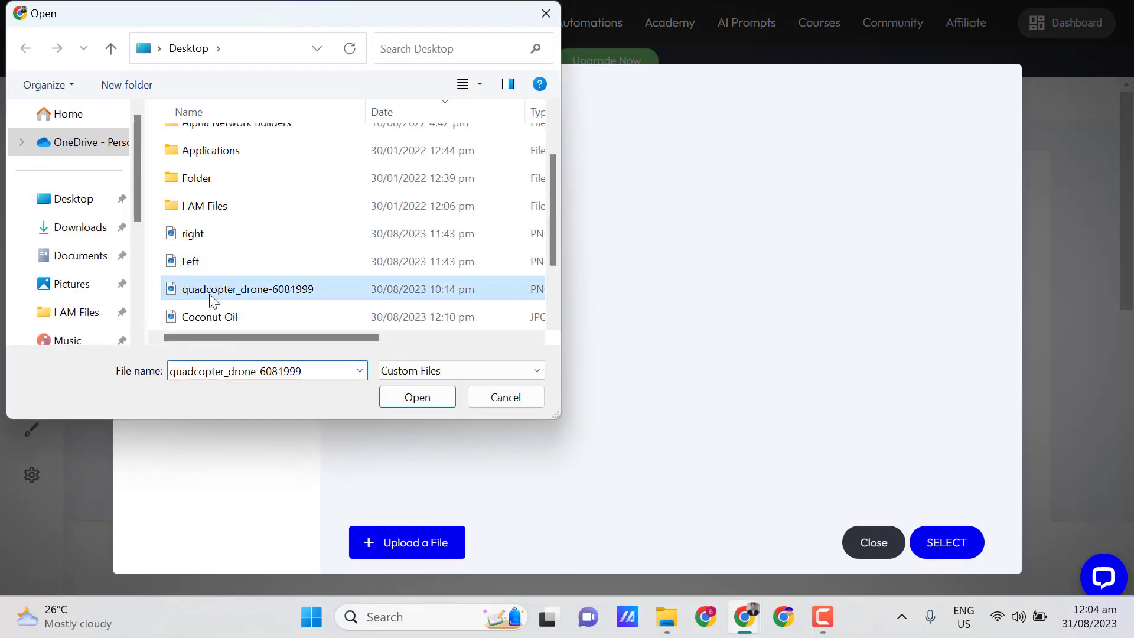
click(416, 397)
mouse_move(476, 201)
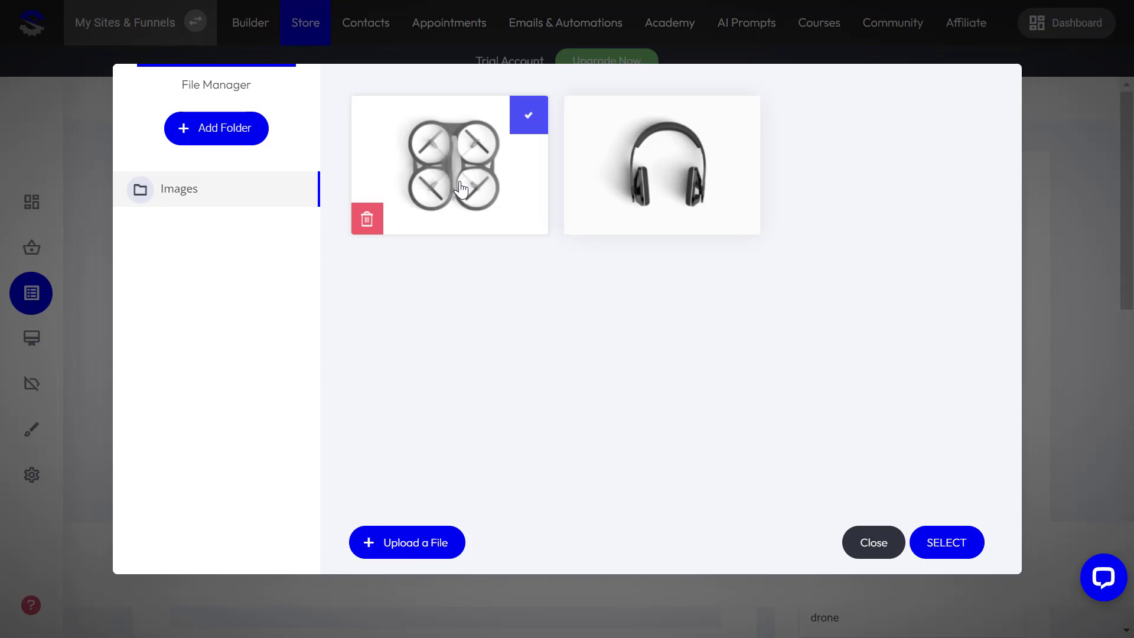
click(962, 543)
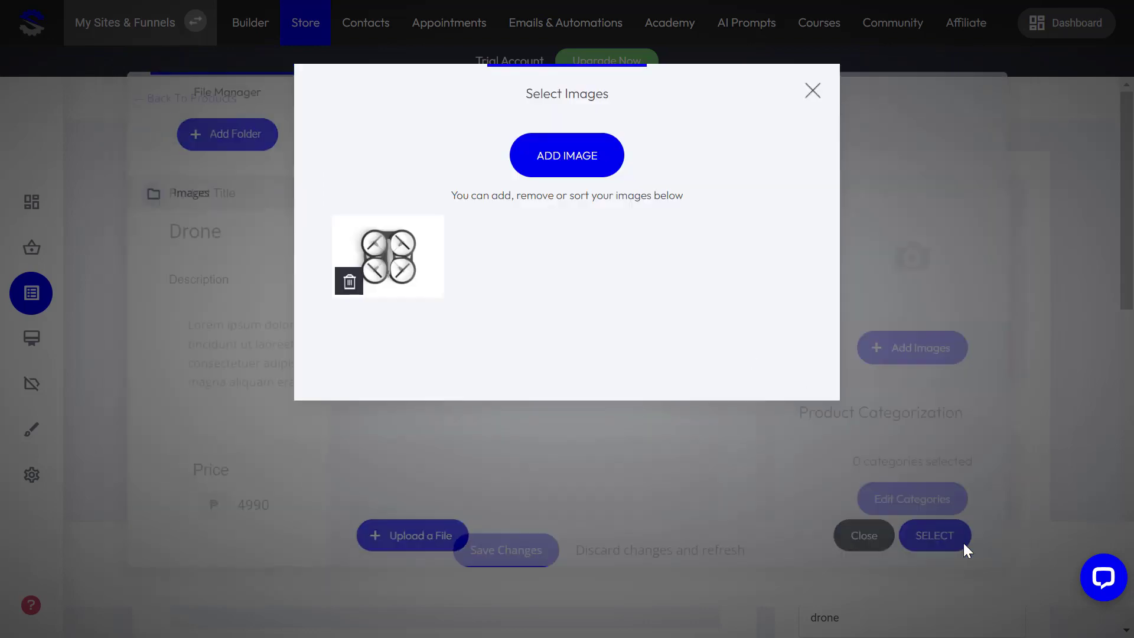
click(813, 91)
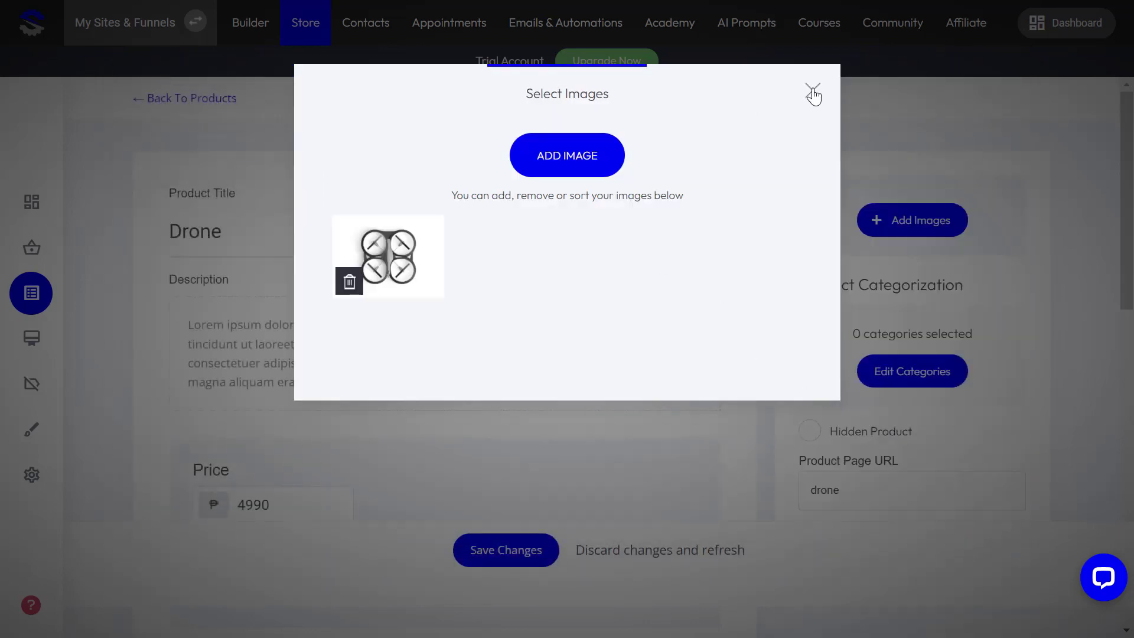
Step: Save the Drone product and return to the store's product list
scroll(456, 358, down, 5)
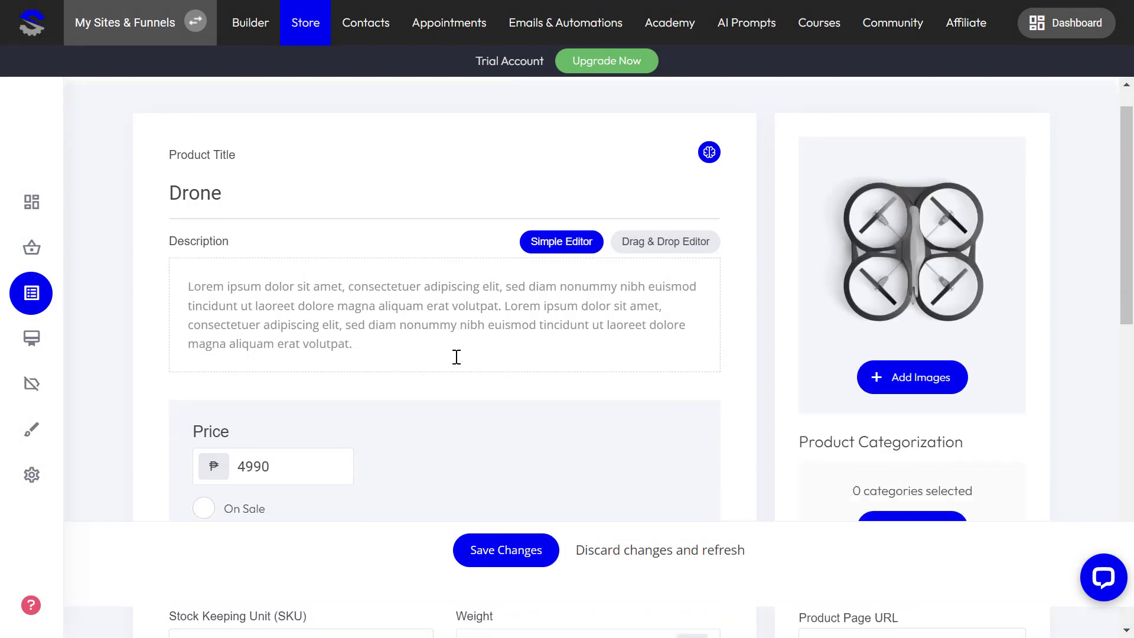
scroll(572, 397, down, 7)
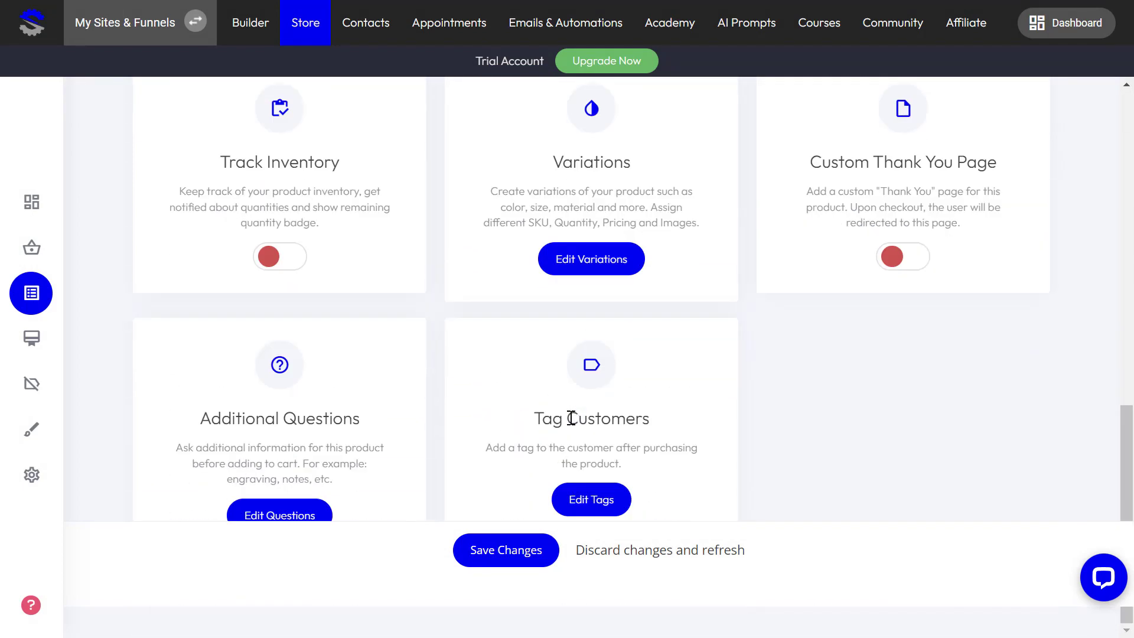
scroll(524, 522, up, 12)
click(495, 558)
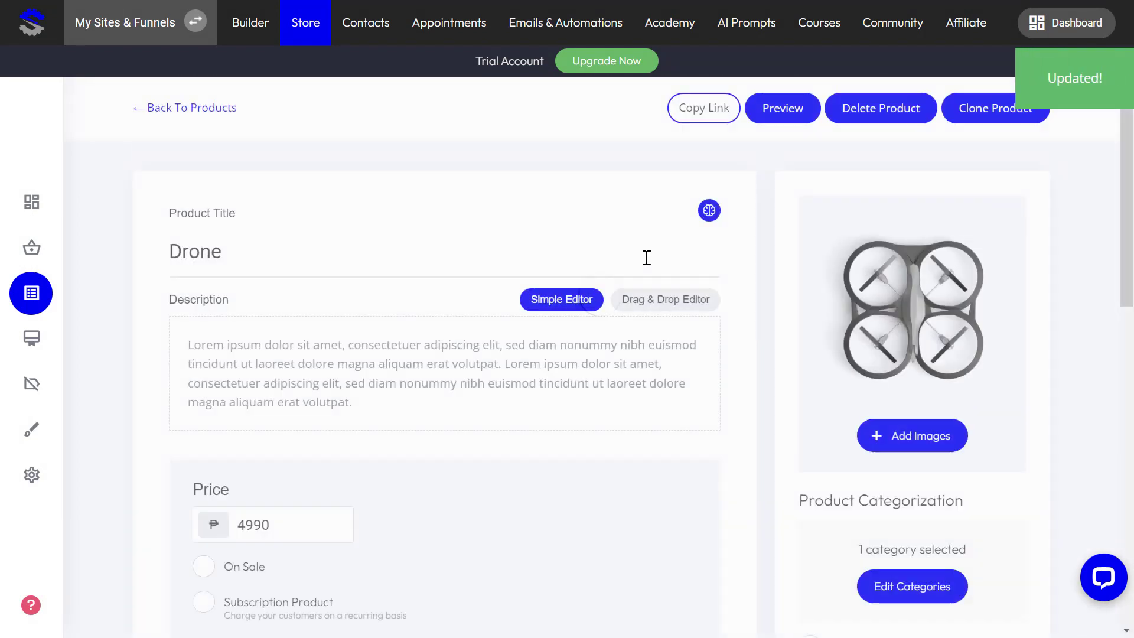
click(190, 111)
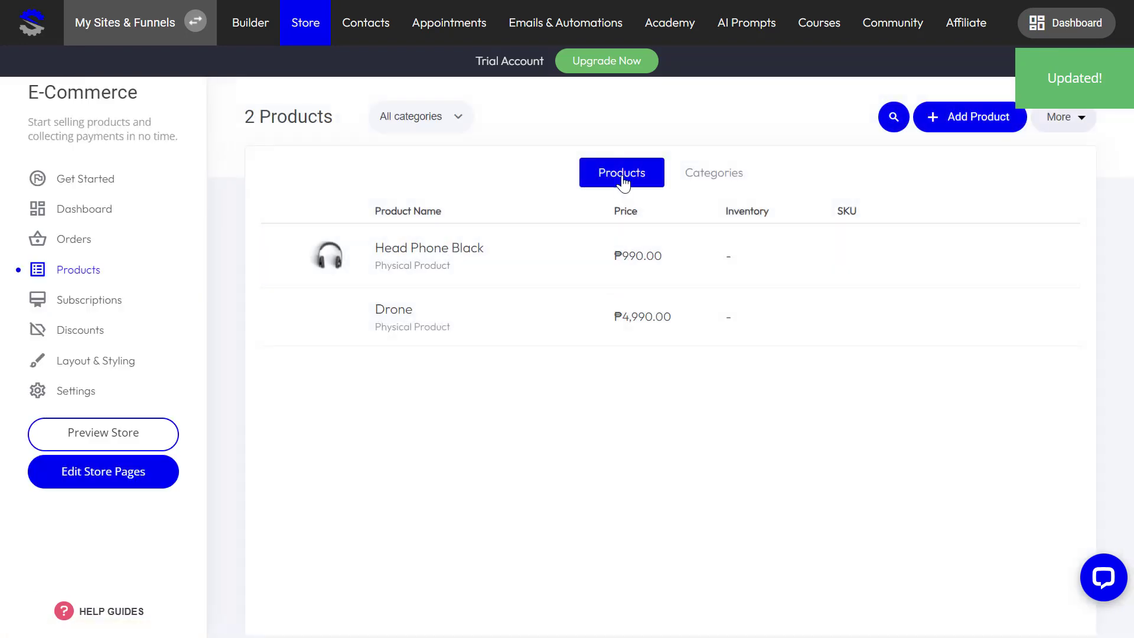
Step: Add a physical product titled 'Head Phone White' priced 1100
click(976, 117)
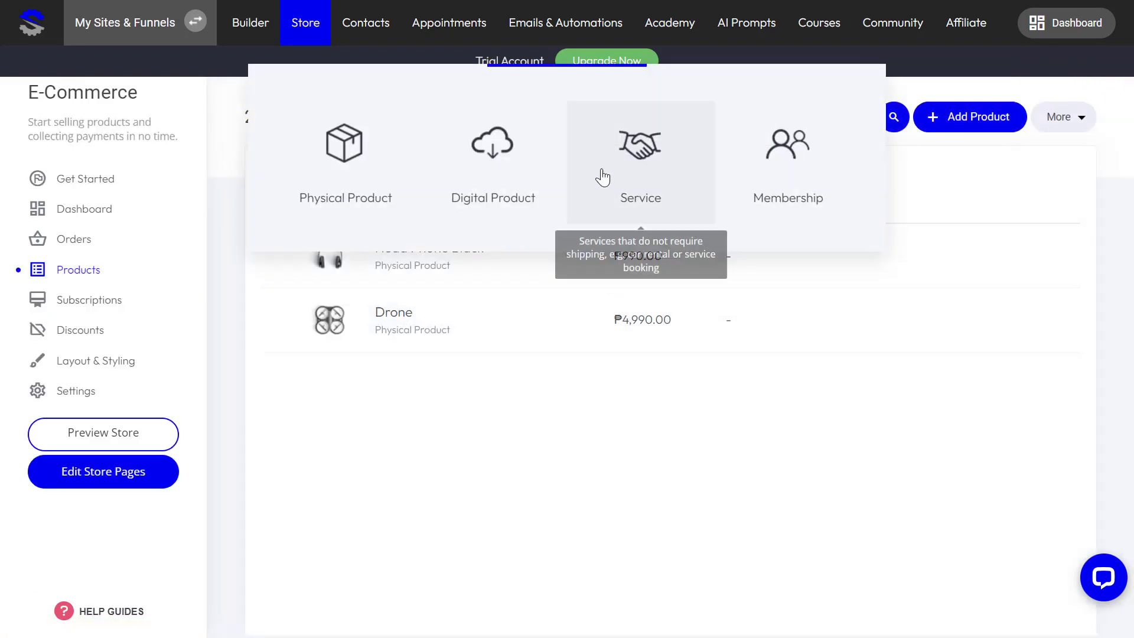
click(359, 166)
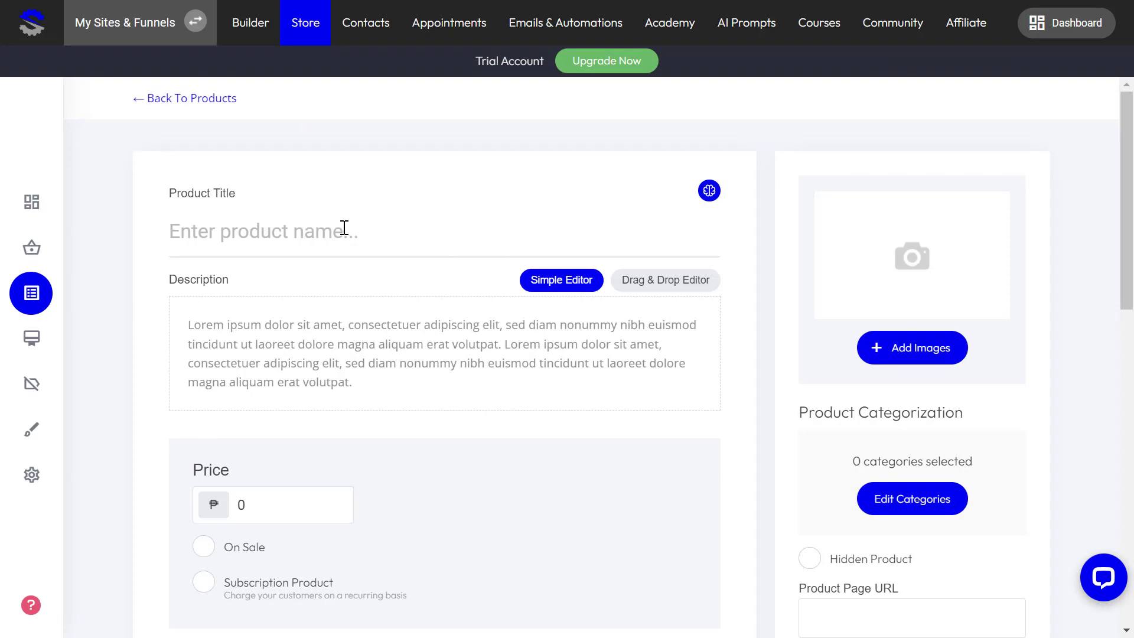
click(340, 231)
text(Head)
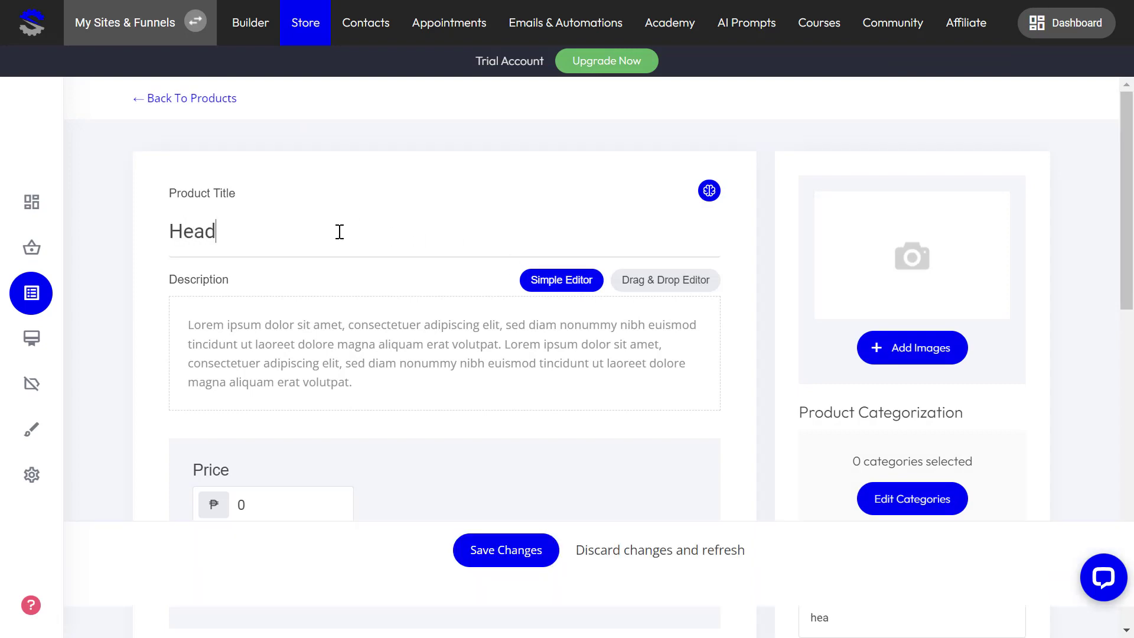
text( Phone White)
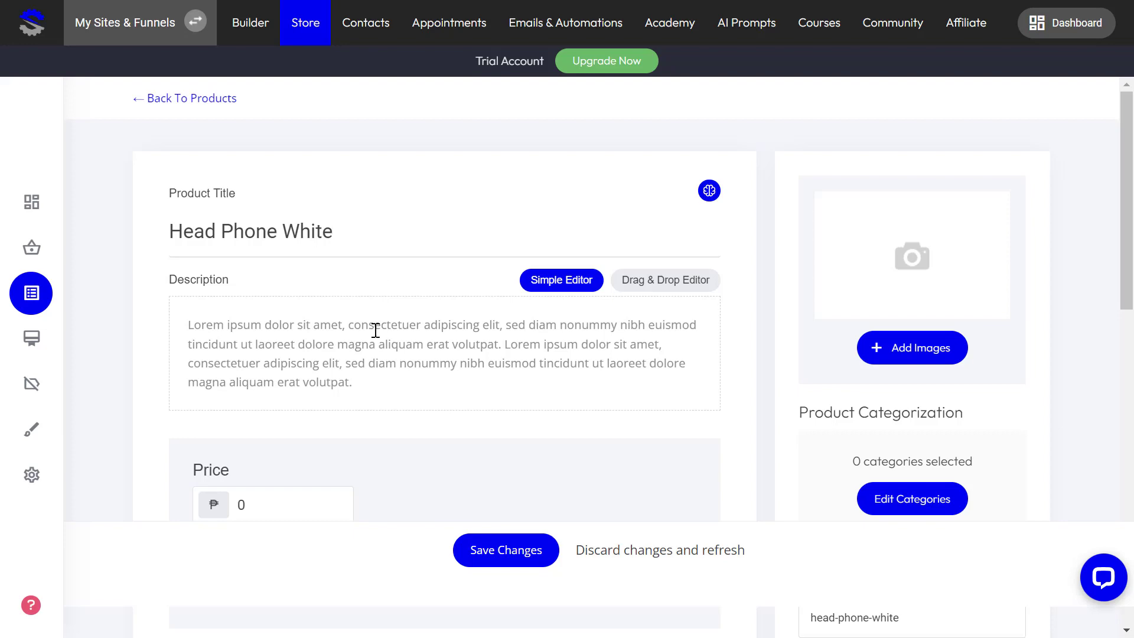
scroll(375, 329, down, 3)
click(216, 329)
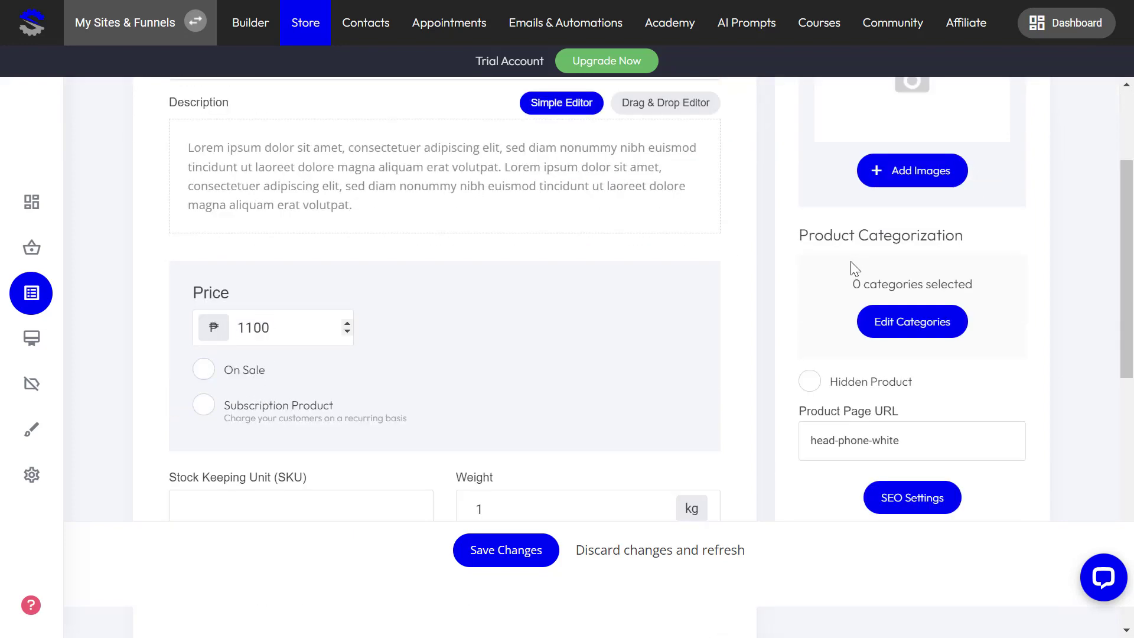
scroll(857, 271, up, 3)
Step: Upload the white headphones photo, attach it to Head Phone White, and save
click(920, 347)
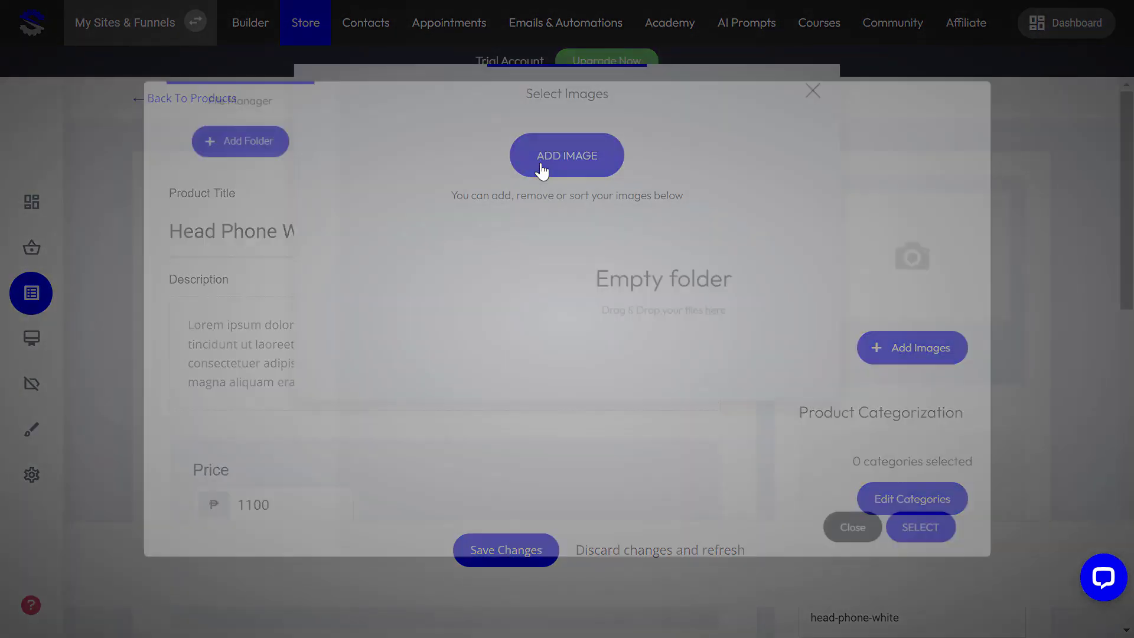
click(437, 542)
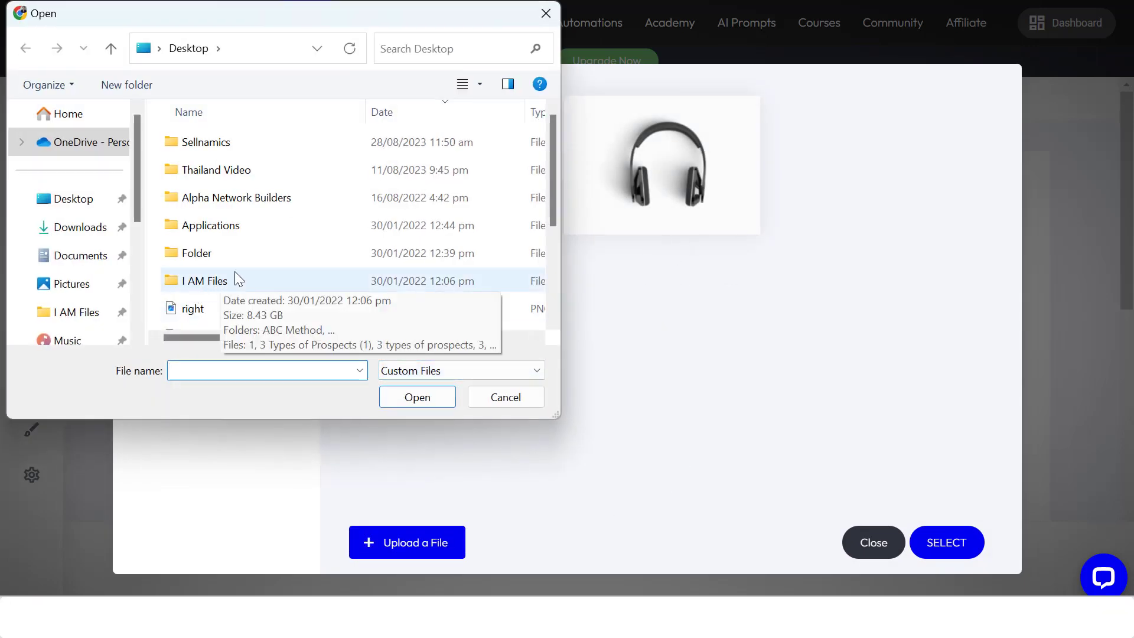
scroll(235, 271, down, 1)
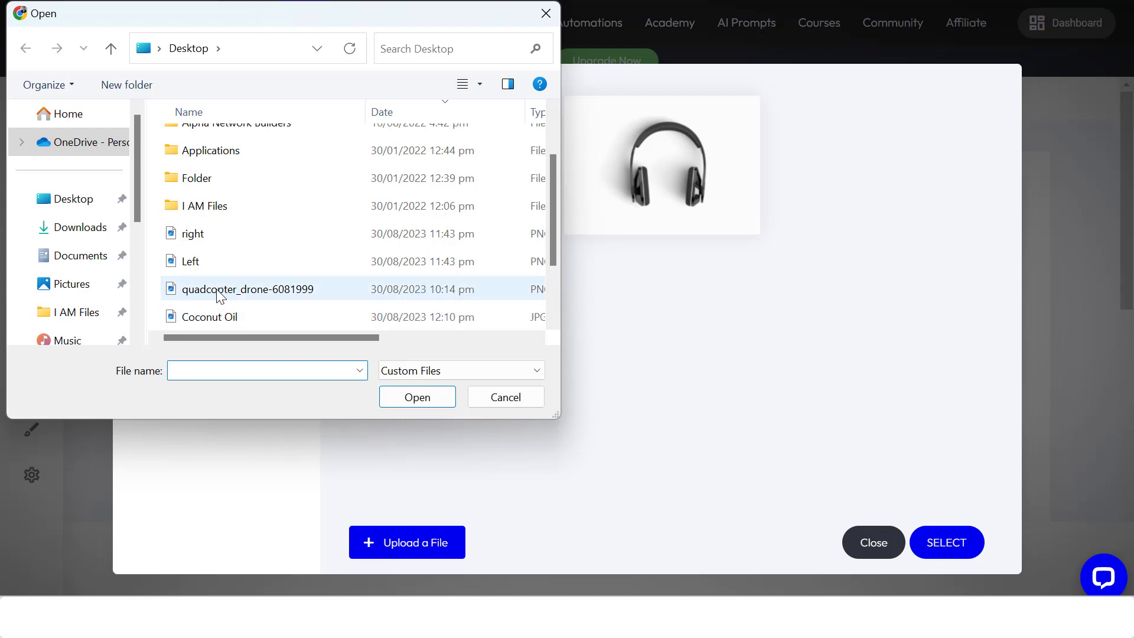
click(198, 236)
click(421, 398)
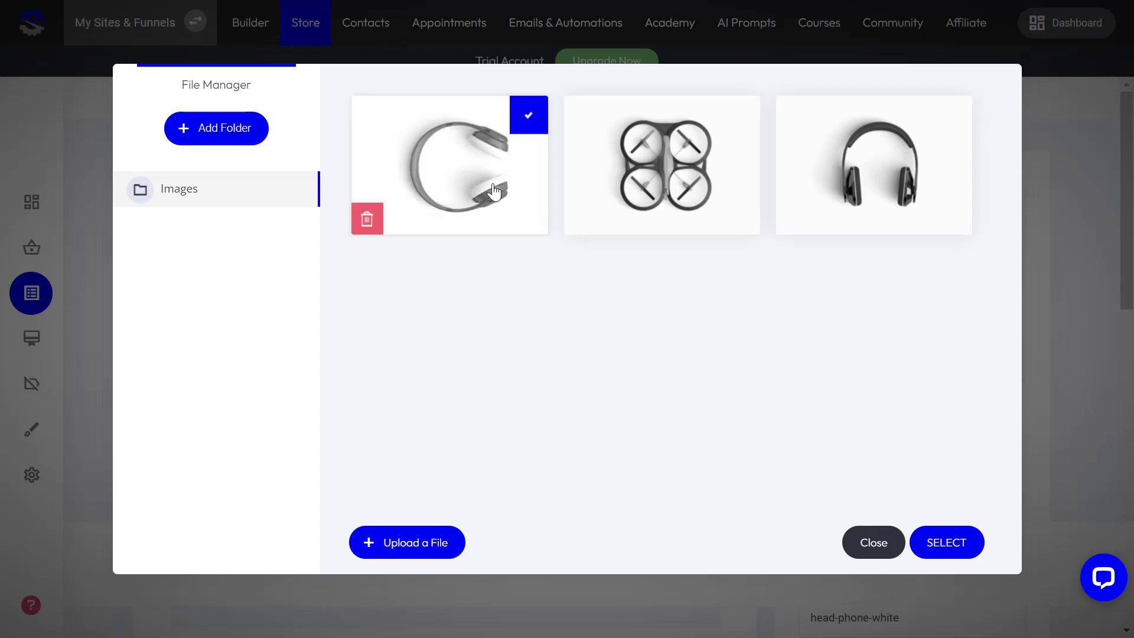
click(933, 542)
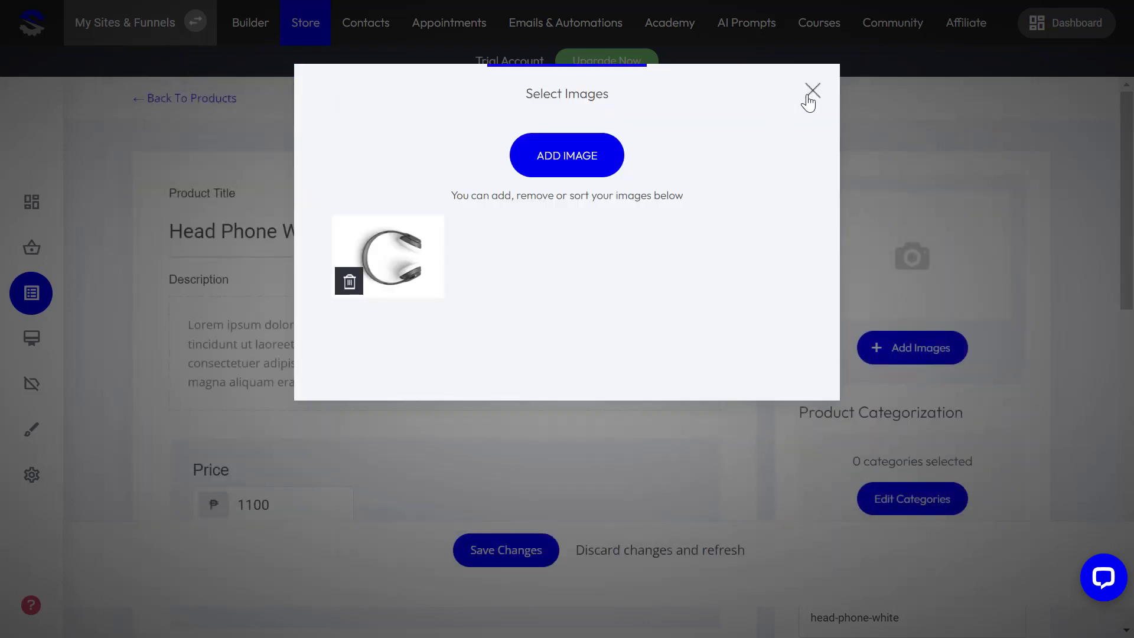
click(810, 93)
scroll(978, 351, down, 3)
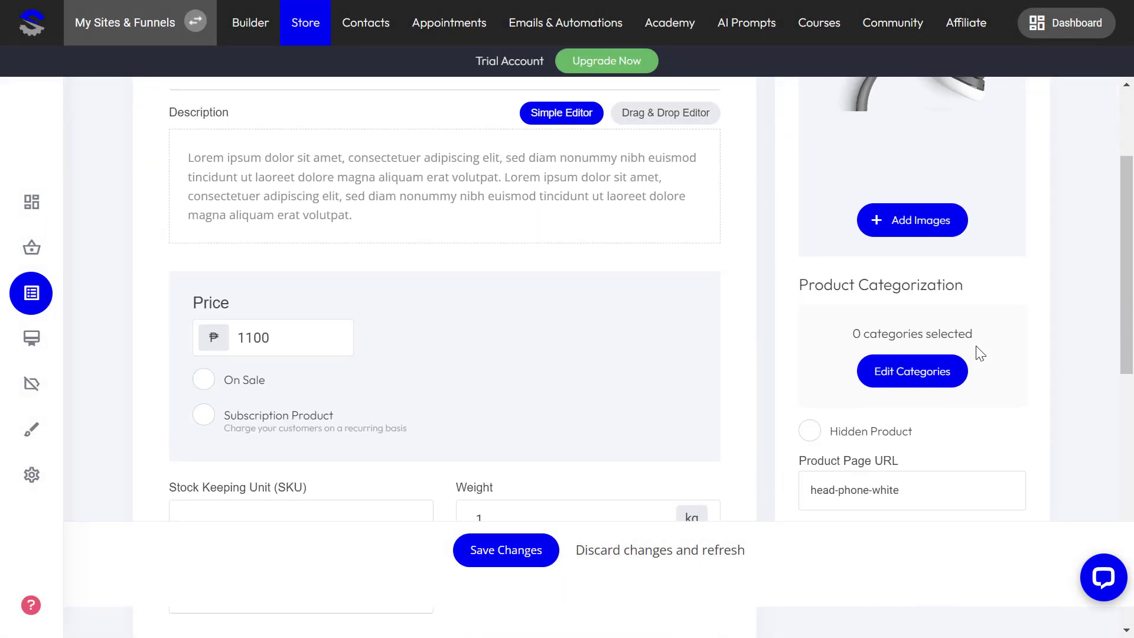
scroll(451, 460, up, 3)
click(517, 557)
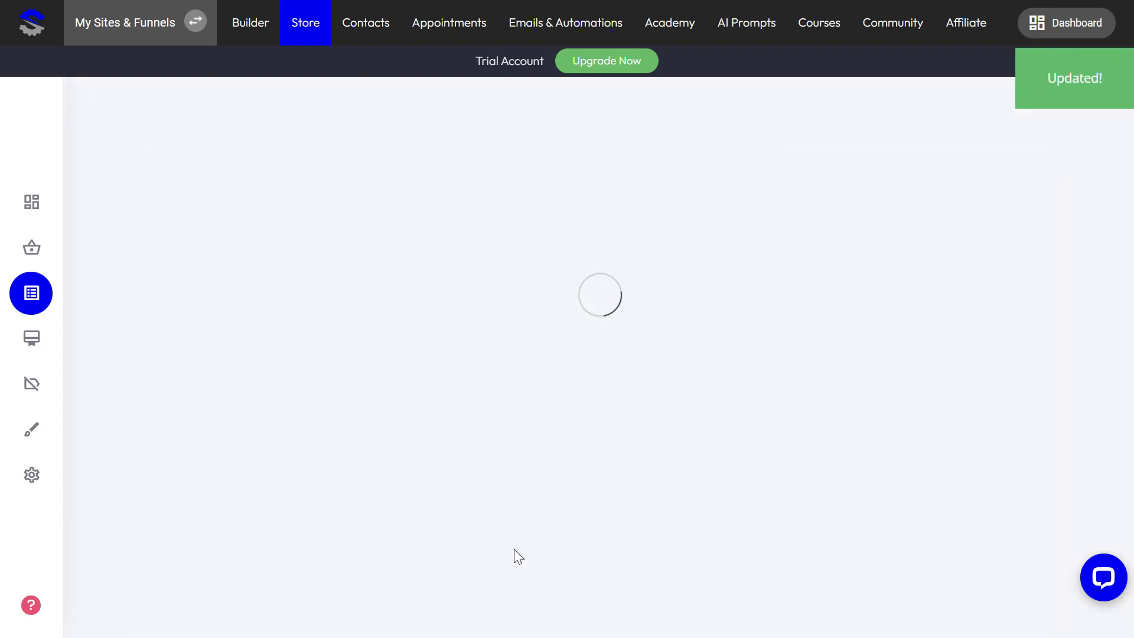
Step: Link the first card's ADD TO CART to store product Head Phone Black: Add to cart, then Next Funnel Step
click(253, 33)
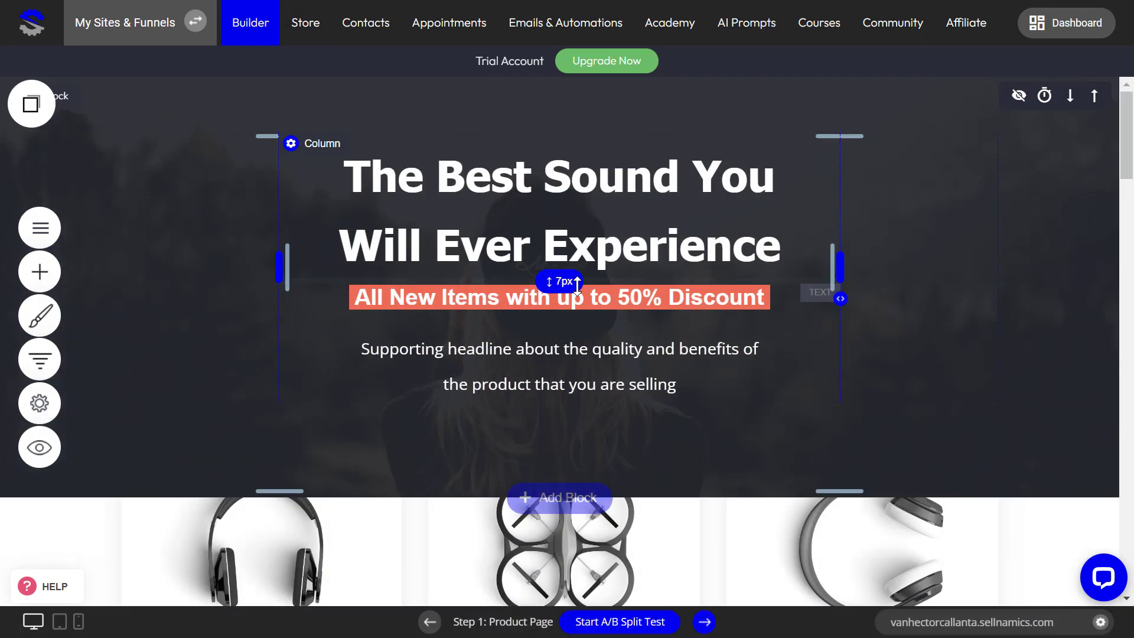
scroll(327, 513, down, 5)
click(259, 520)
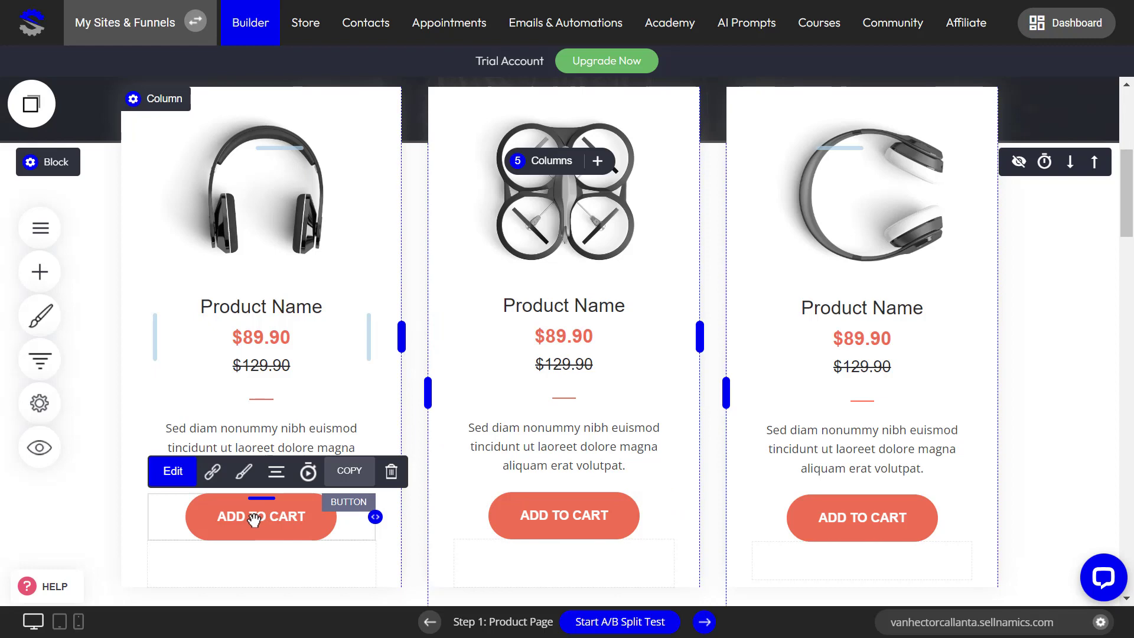
click(213, 473)
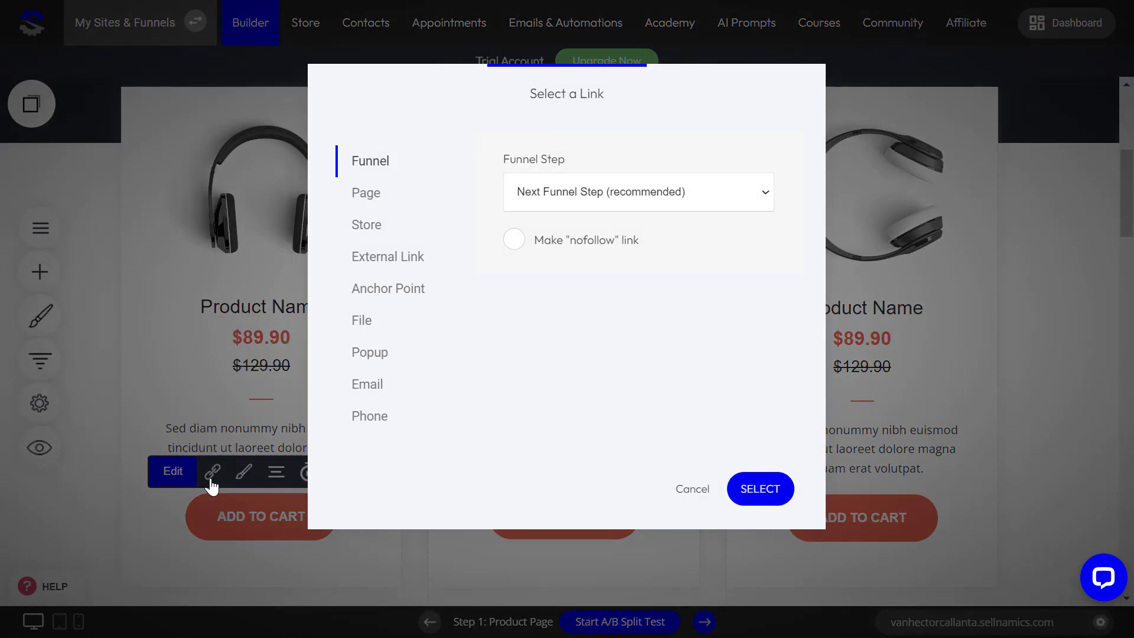
click(369, 233)
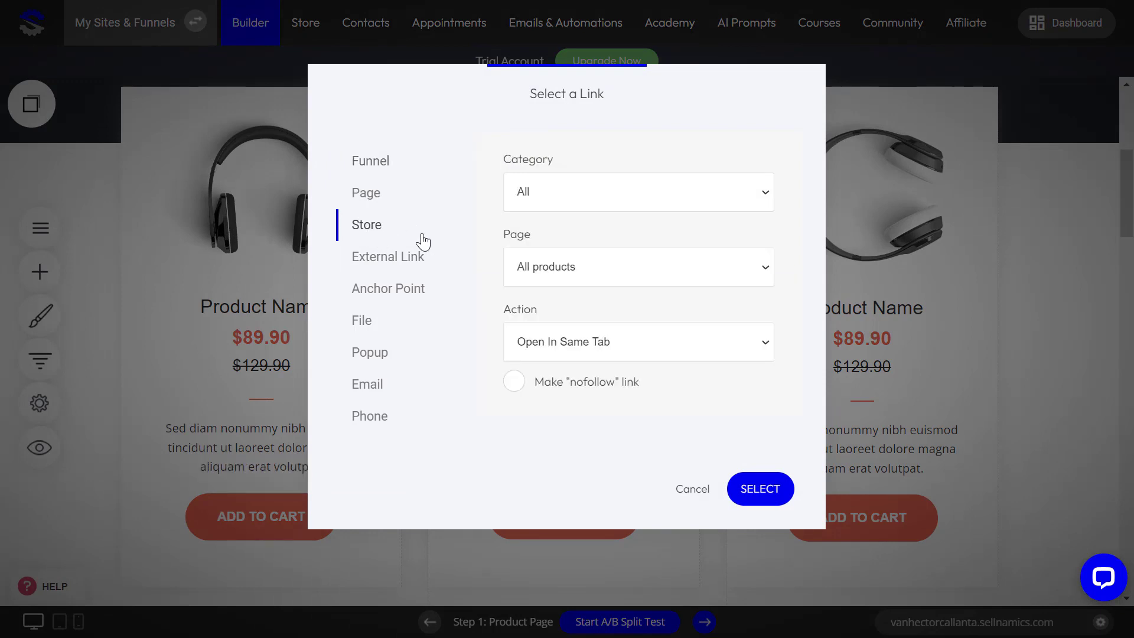
click(585, 269)
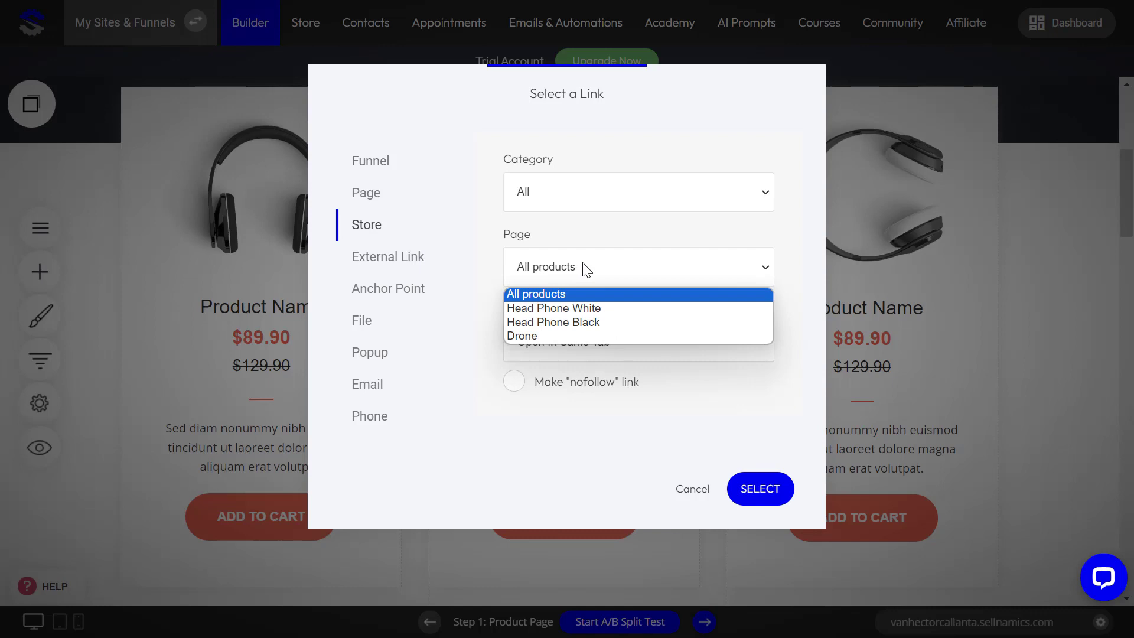
click(572, 324)
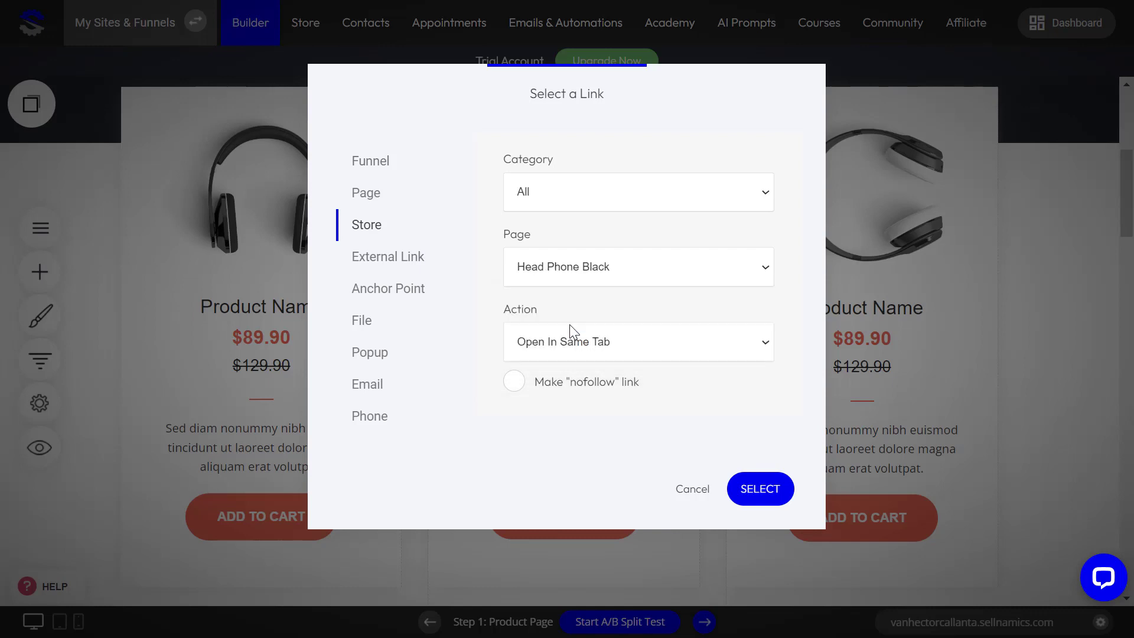
click(593, 343)
click(565, 396)
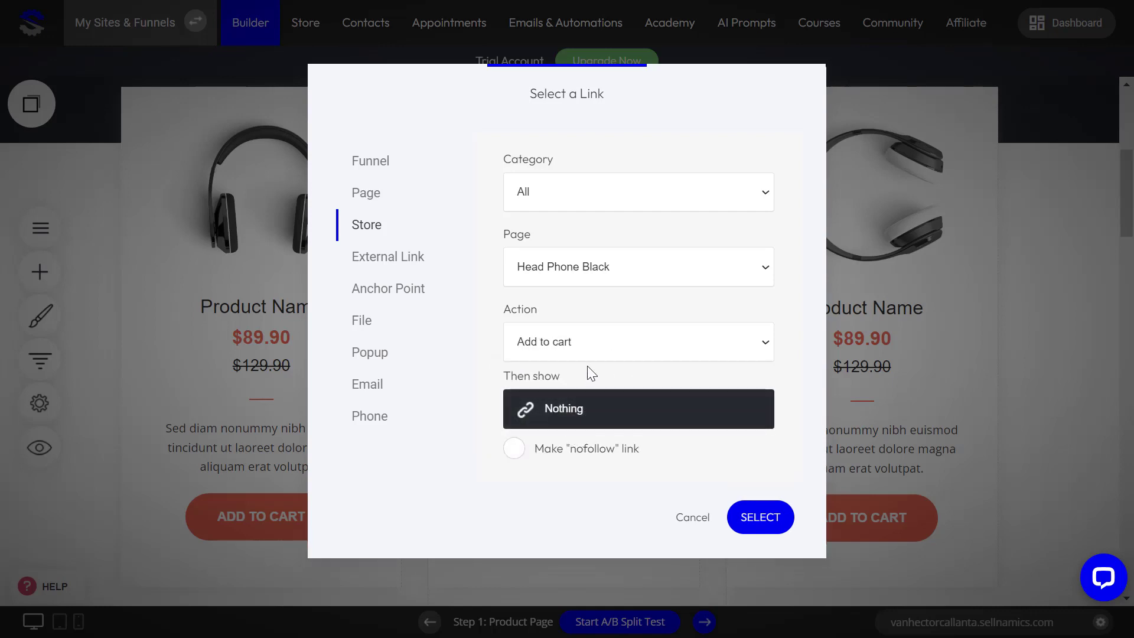
click(562, 414)
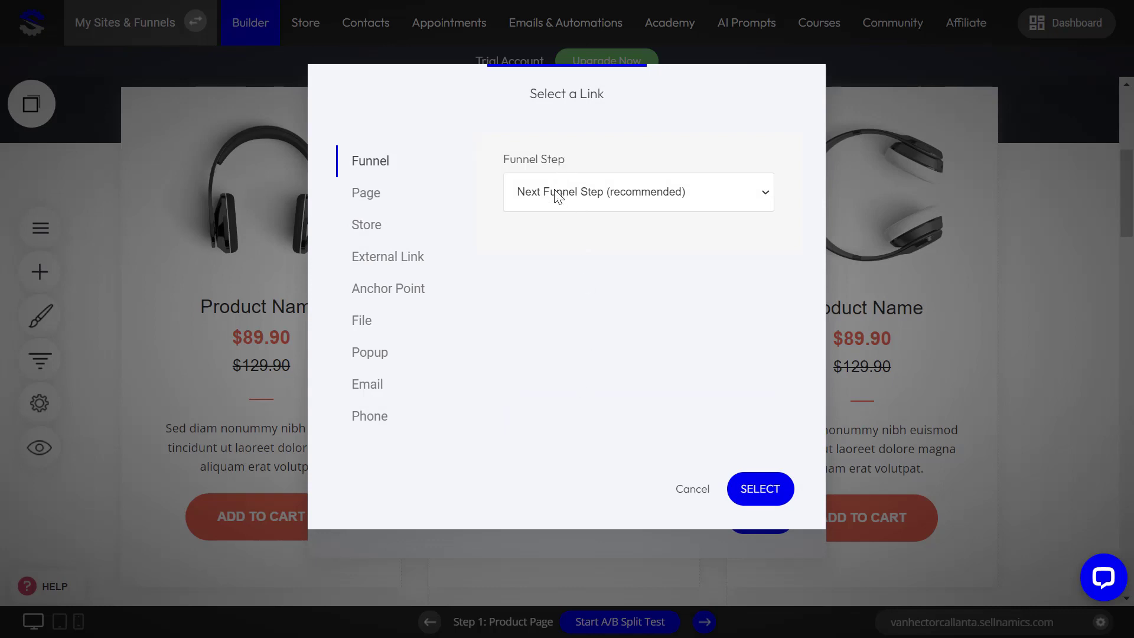
click(759, 491)
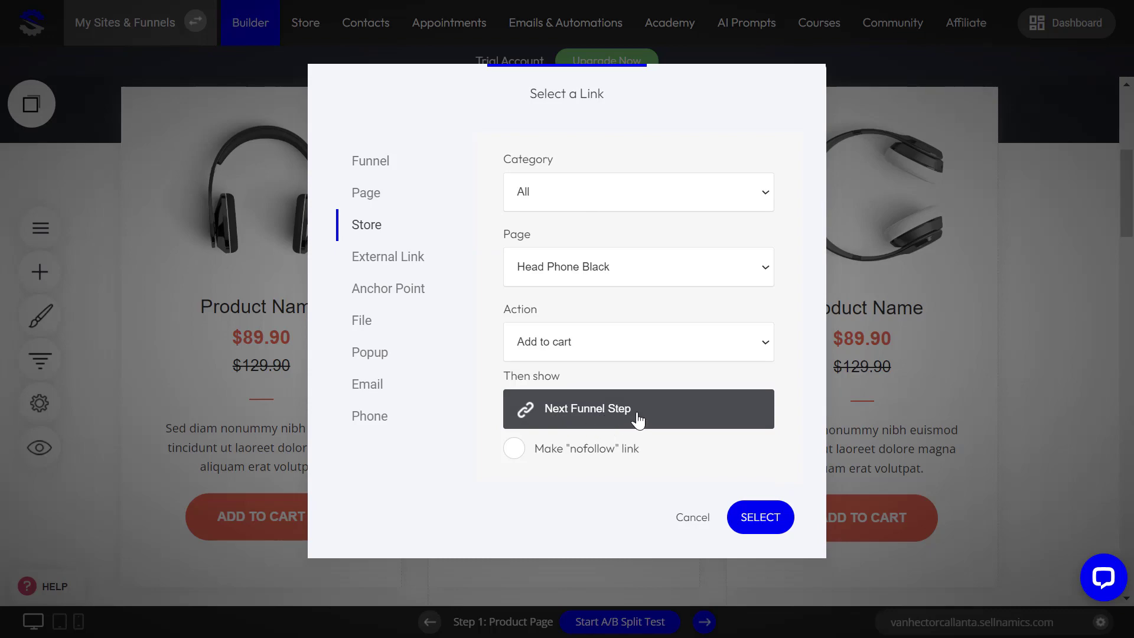
click(760, 520)
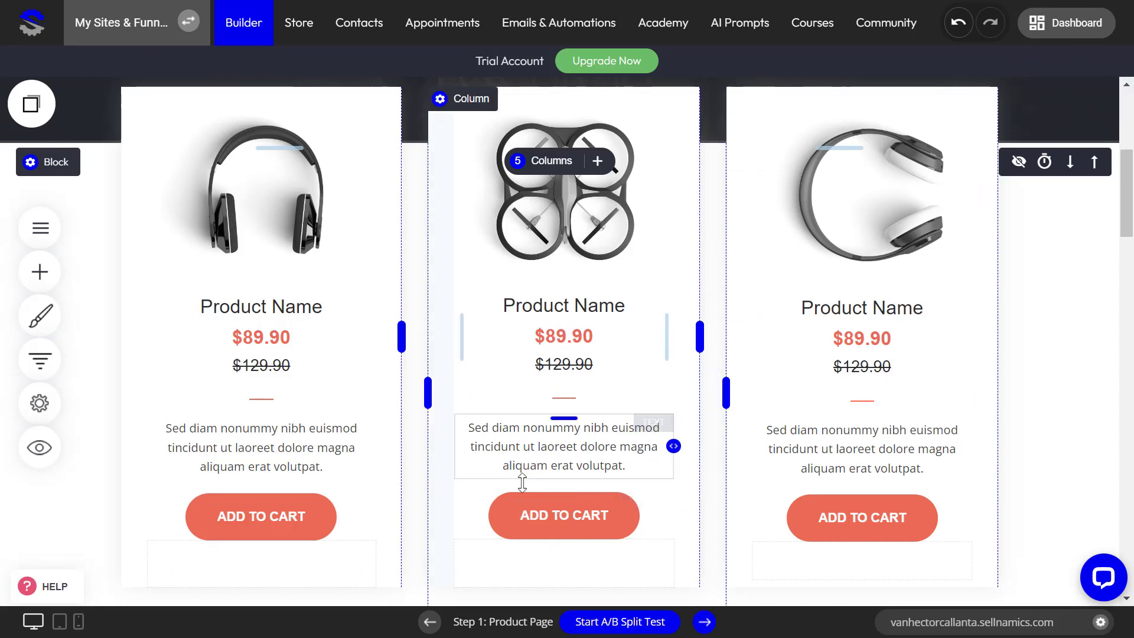
Step: Link the middle card's ADD TO CART to store product Drone with Add to cart, and save
click(566, 520)
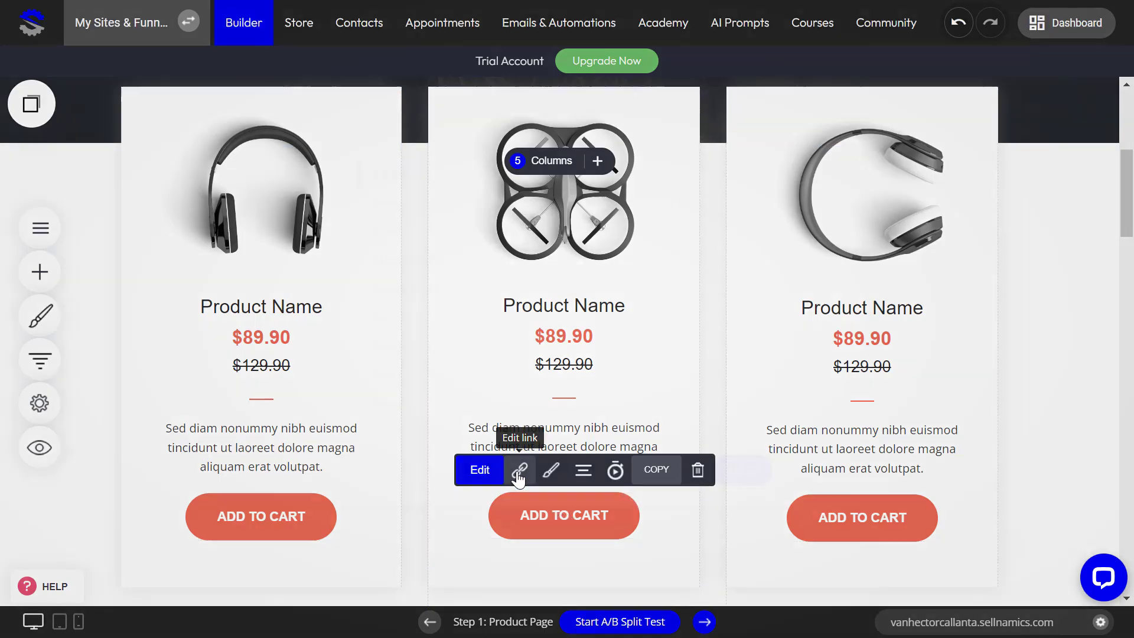
click(520, 470)
click(364, 232)
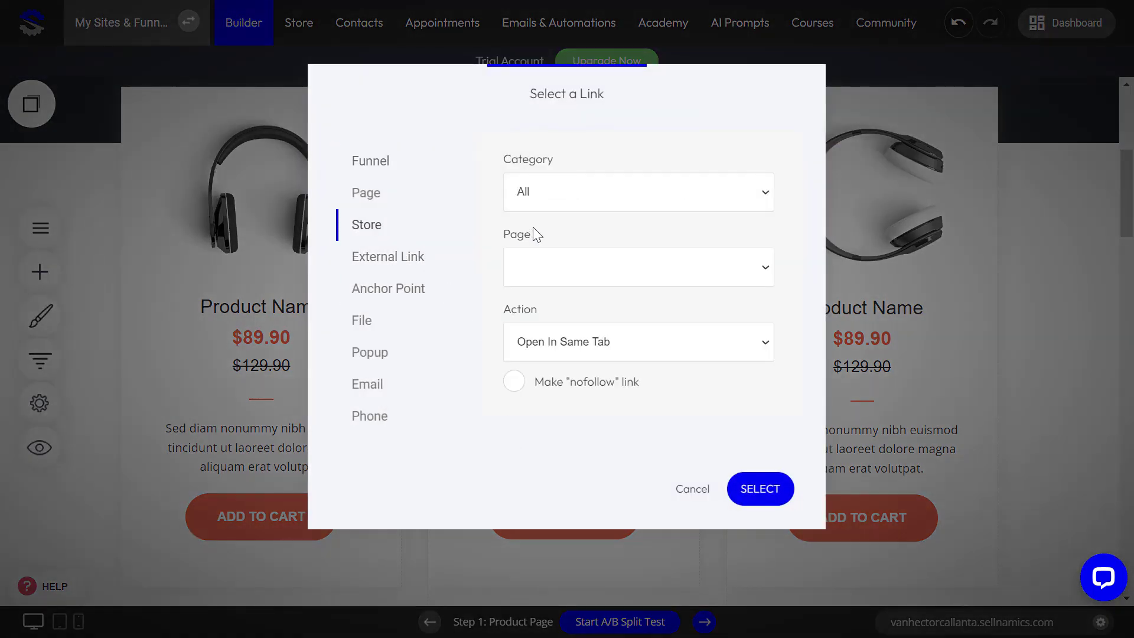
click(597, 266)
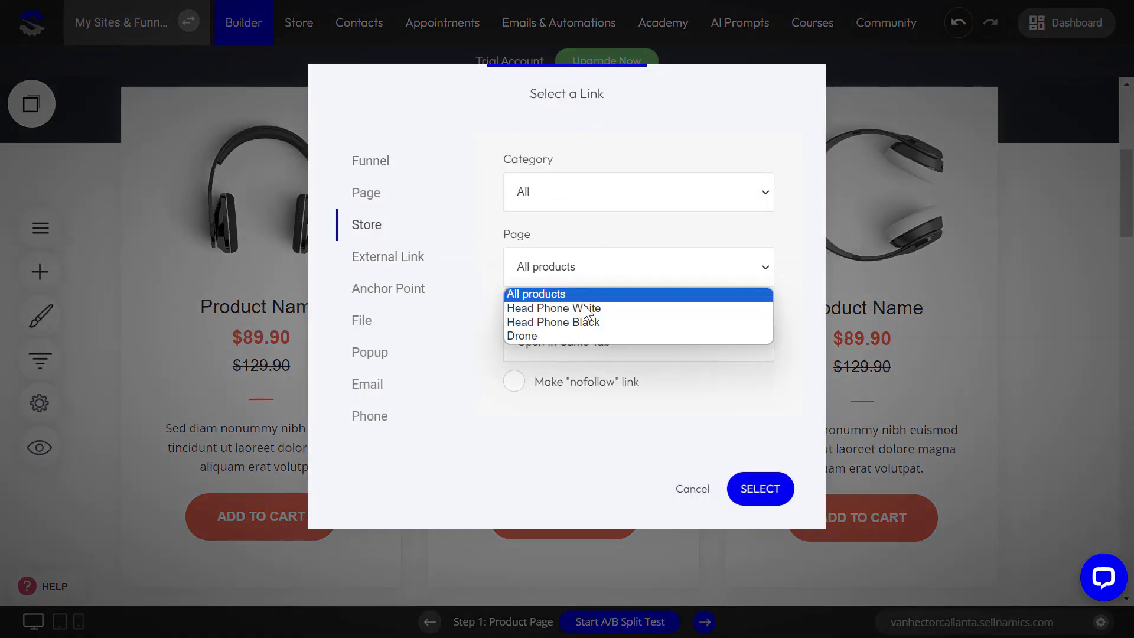
click(579, 336)
click(614, 346)
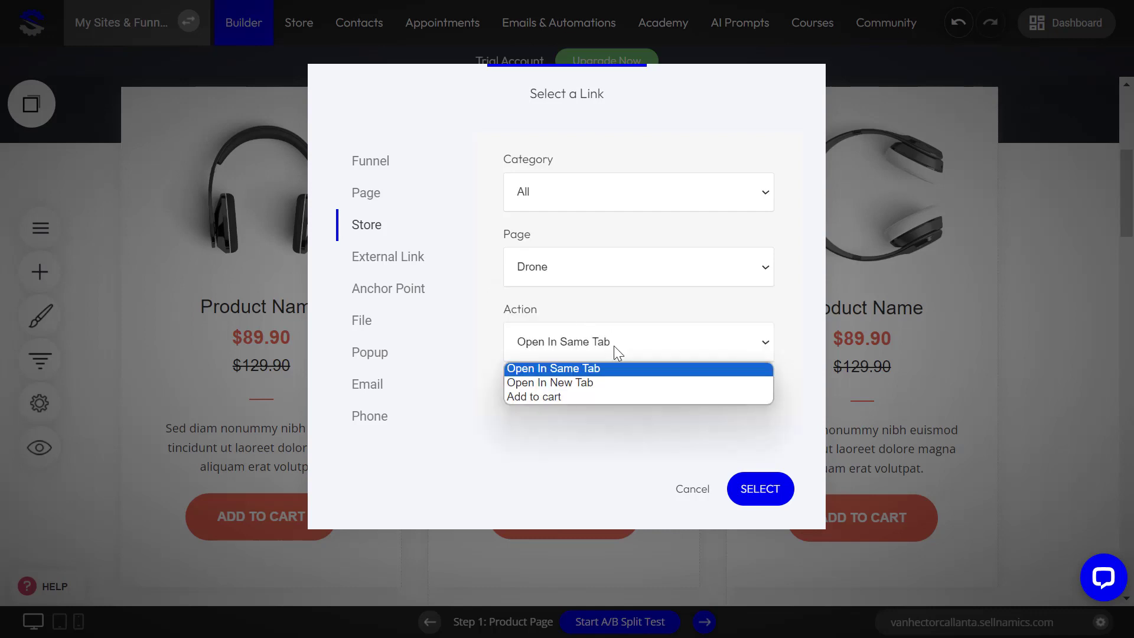
click(599, 396)
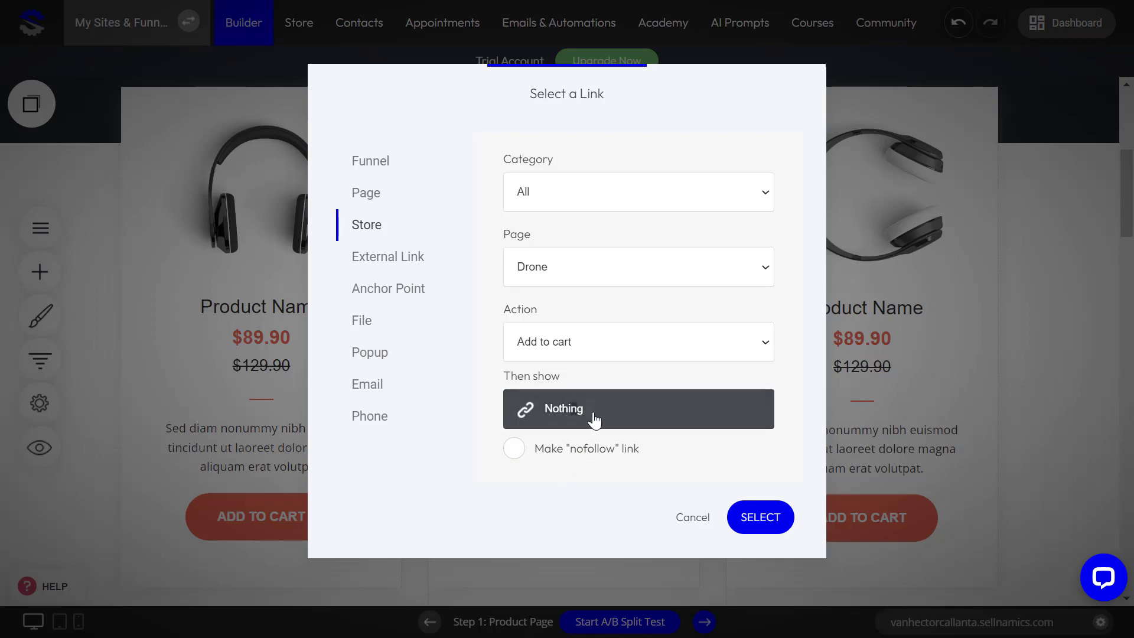
click(761, 518)
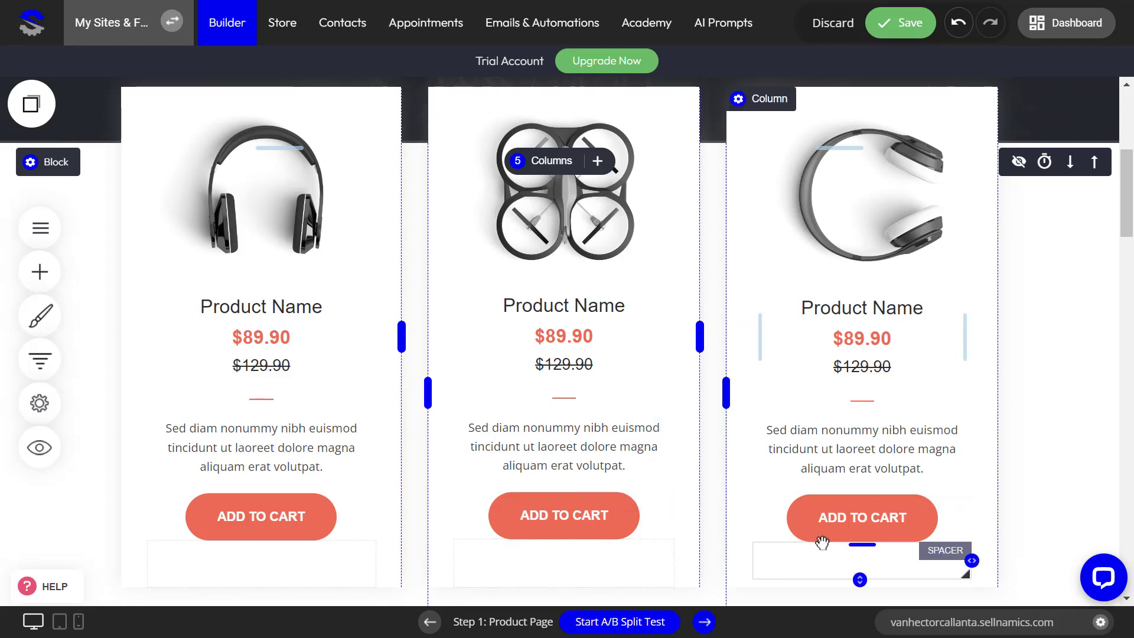
click(892, 25)
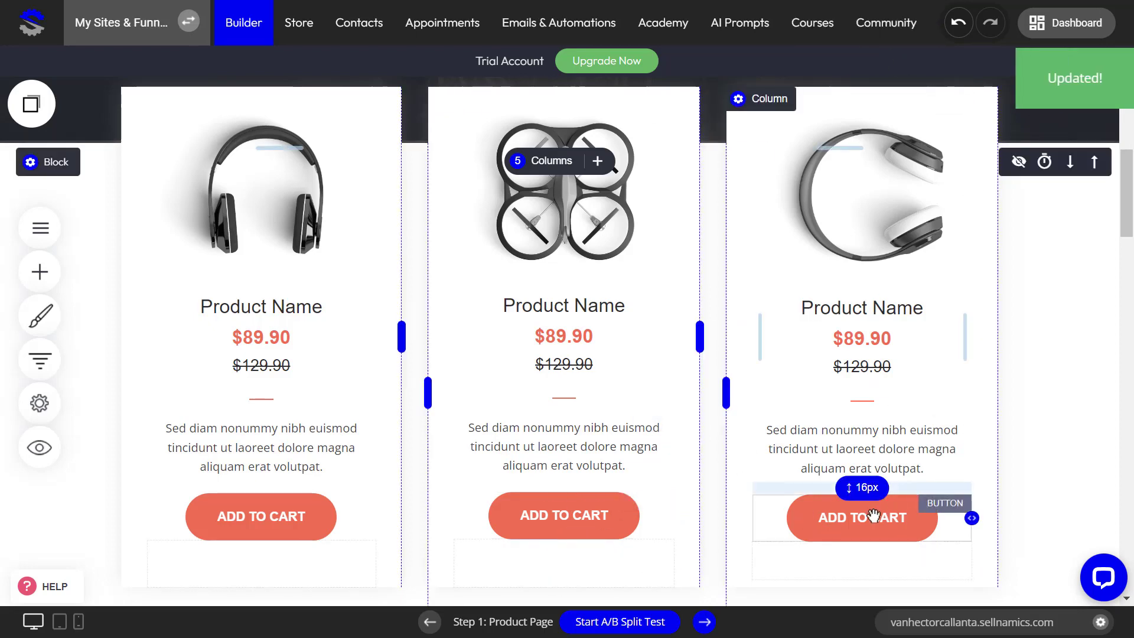
Step: Link the right card's ADD TO CART to Head Phone White with Add to cart, and save
click(822, 517)
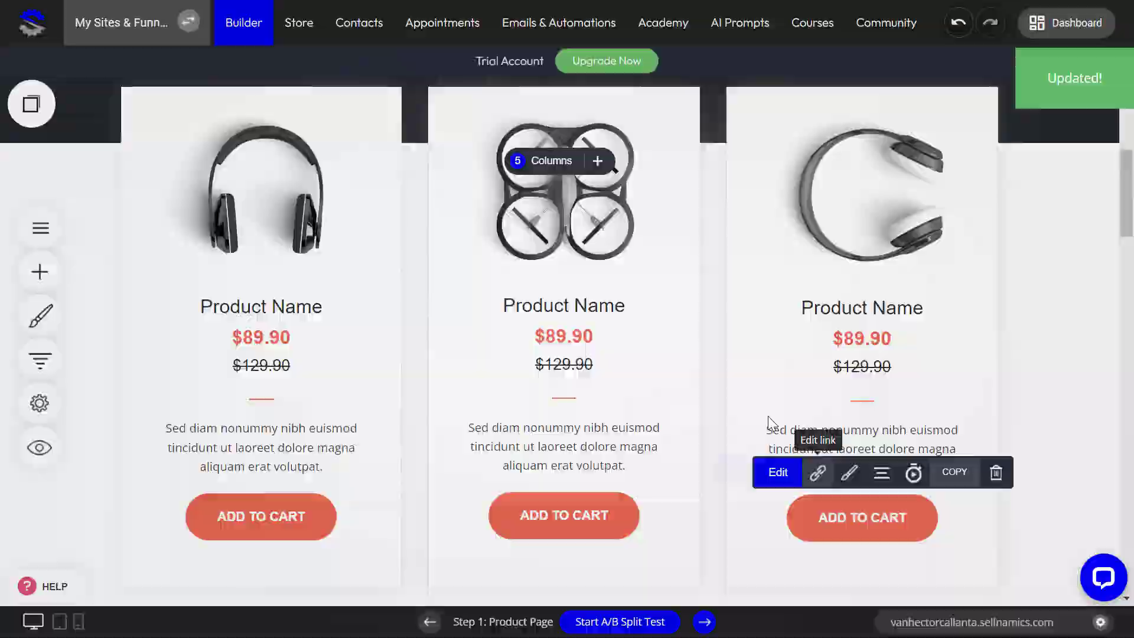
click(818, 472)
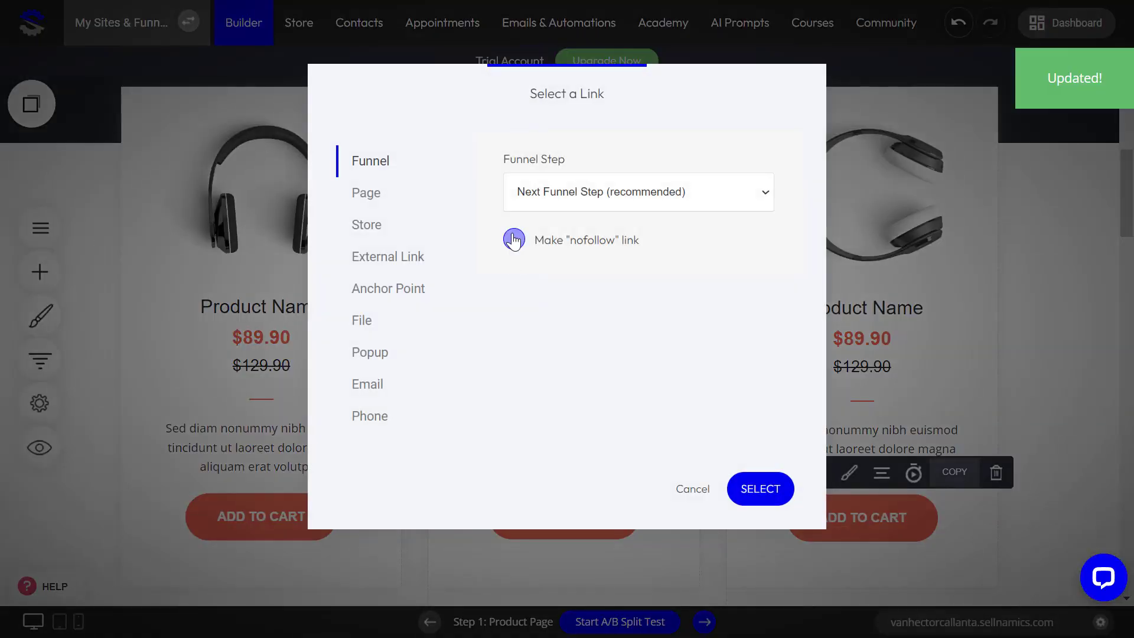
click(396, 223)
click(593, 269)
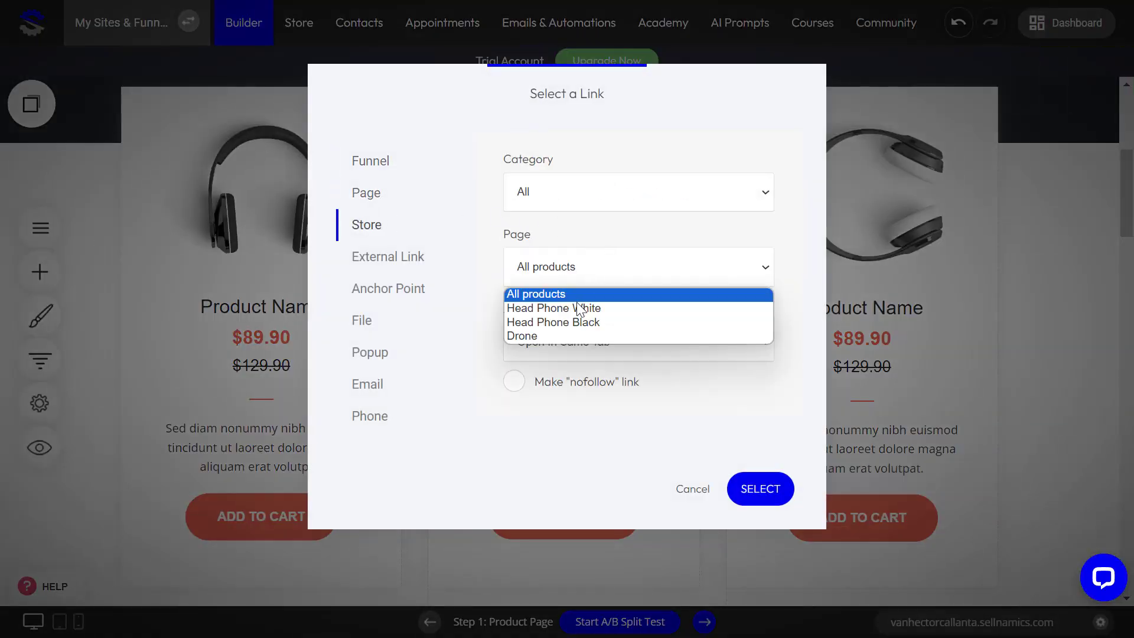
click(576, 309)
click(570, 347)
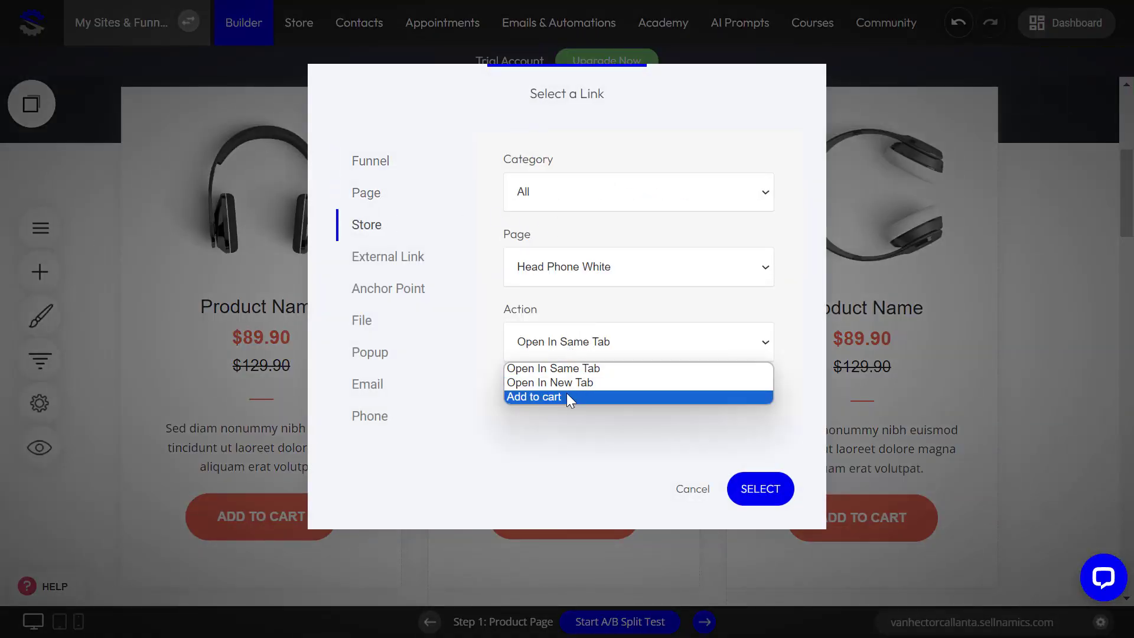
click(567, 394)
click(768, 517)
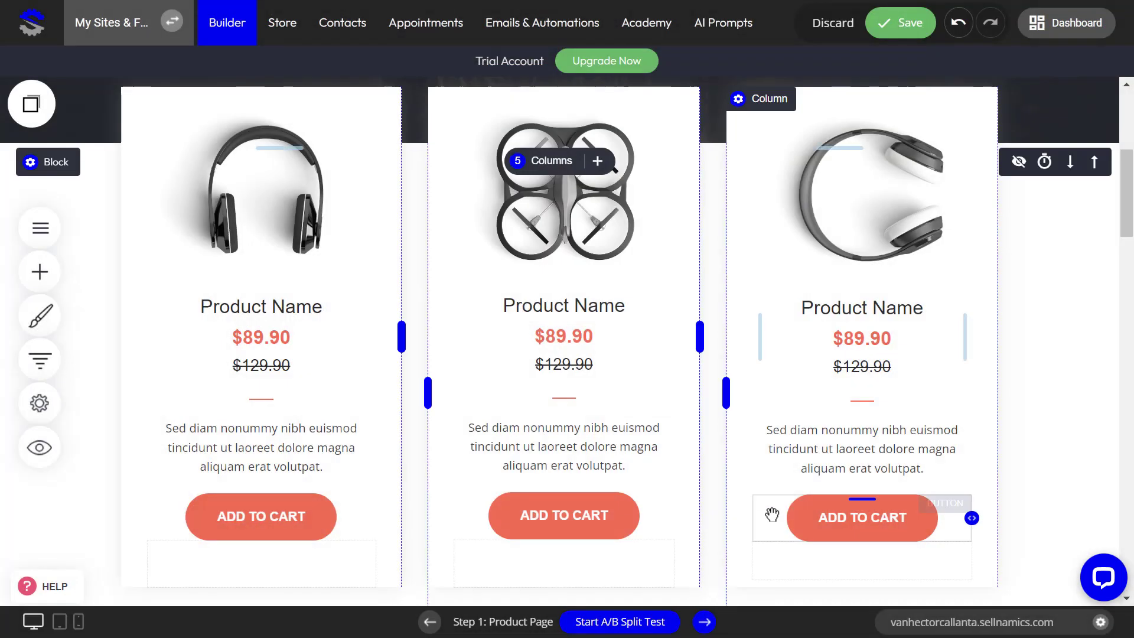
click(899, 23)
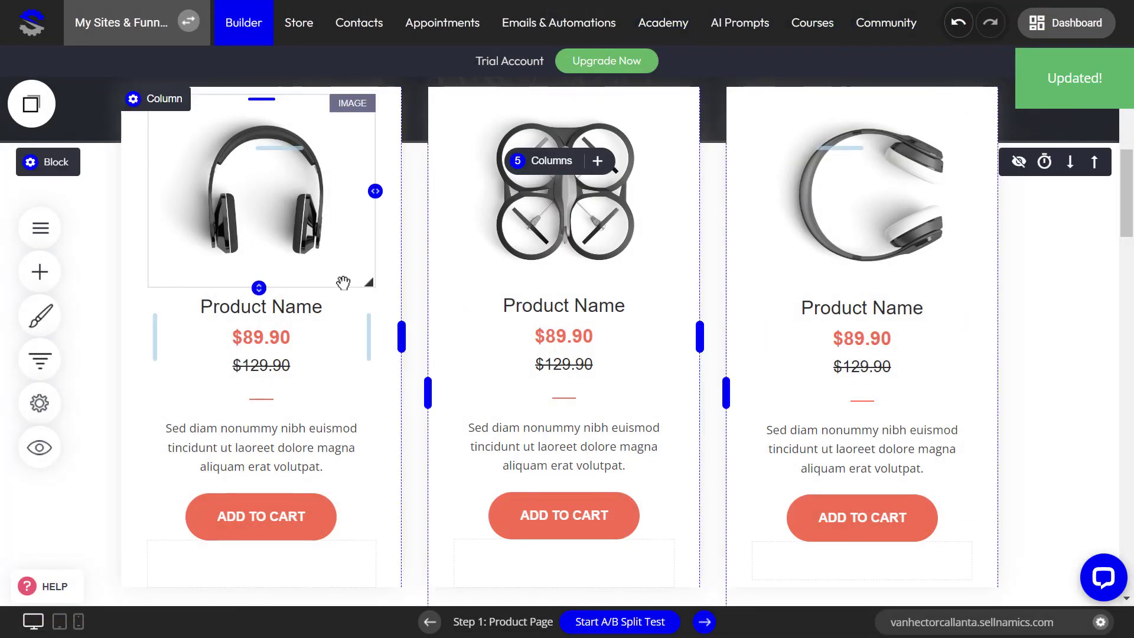
Step: Open the funnel's Checkout step in the editor
scroll(390, 378, down, 6)
drag(1127, 263, 1107, 132)
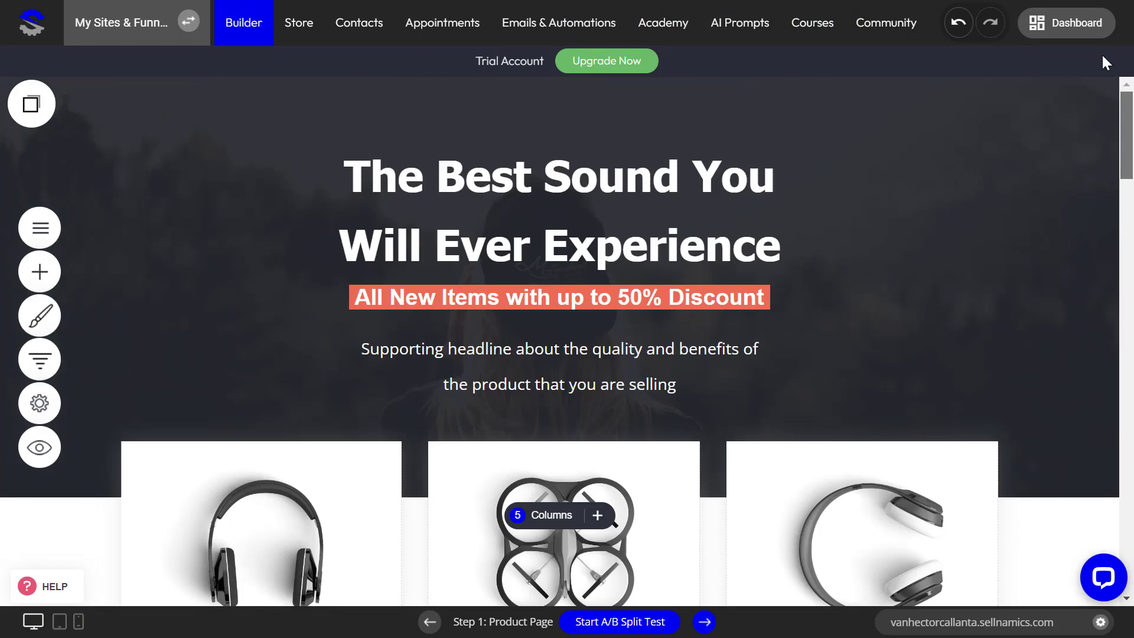
click(50, 344)
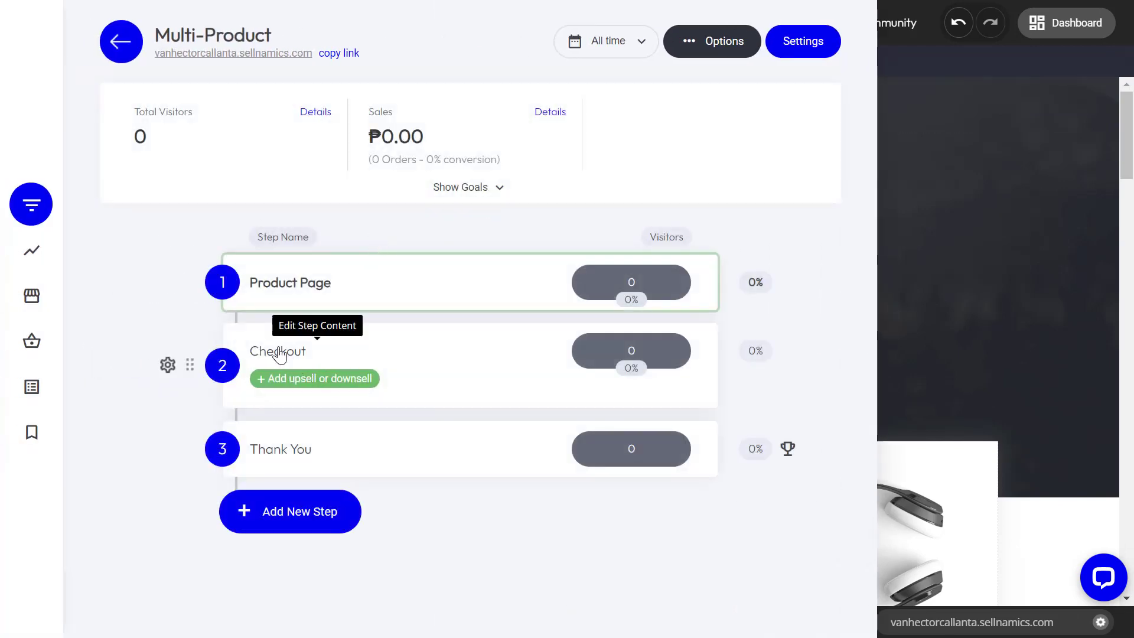
click(293, 299)
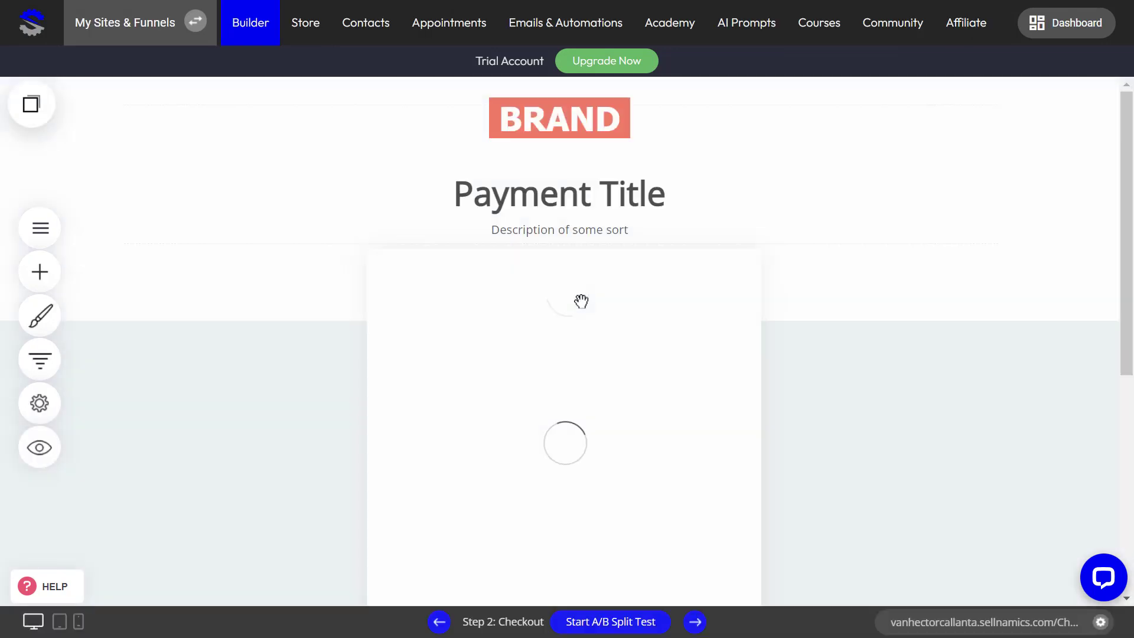
Step: Set the checkout element's products to Cart Checkout and bring up its styling options
scroll(601, 378, down, 2)
click(492, 302)
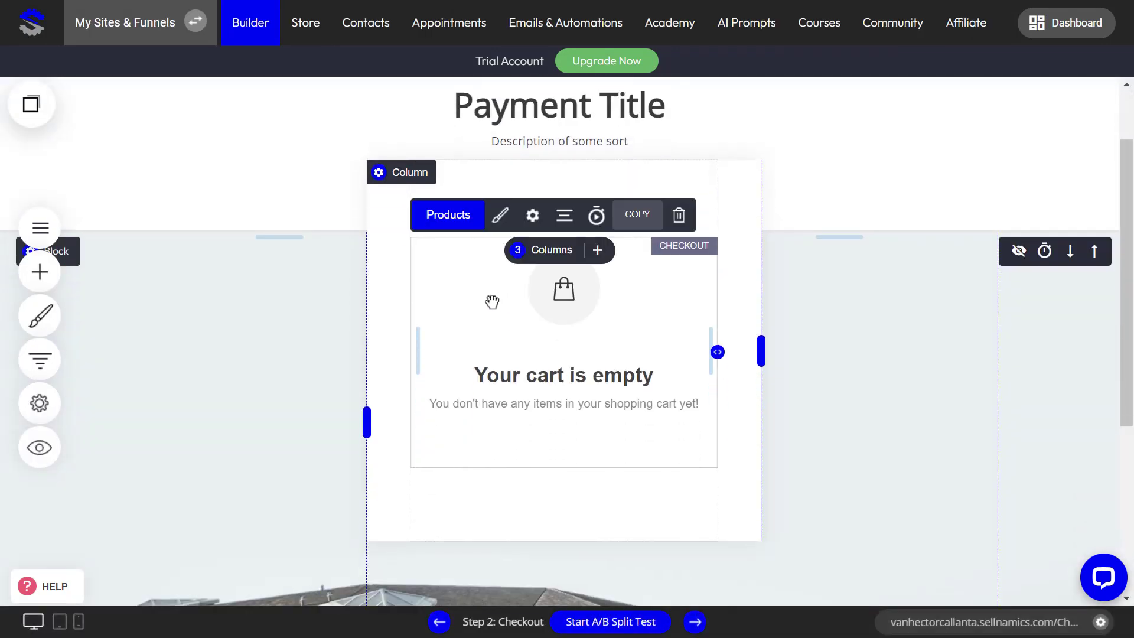
click(458, 218)
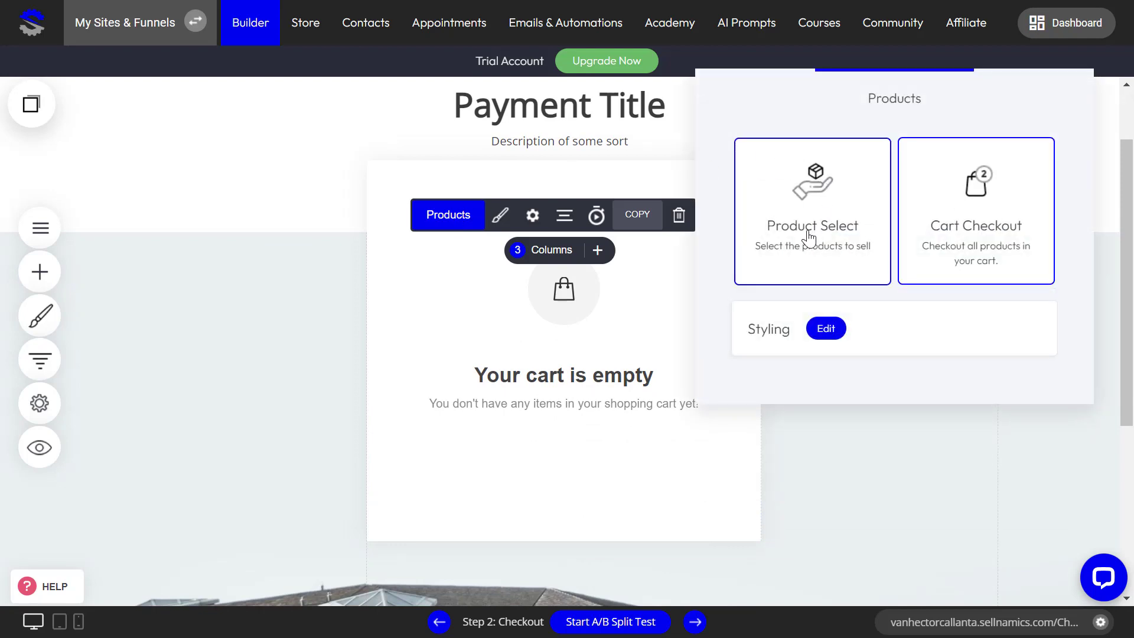
click(997, 229)
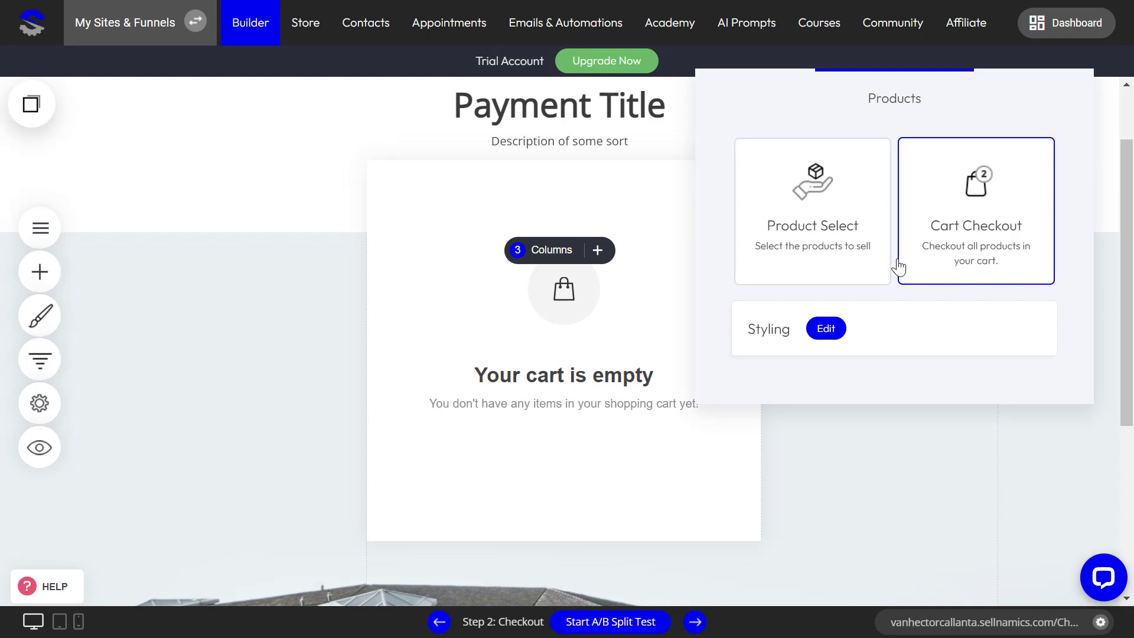
click(827, 333)
scroll(600, 436, down, 4)
scroll(557, 392, up, 4)
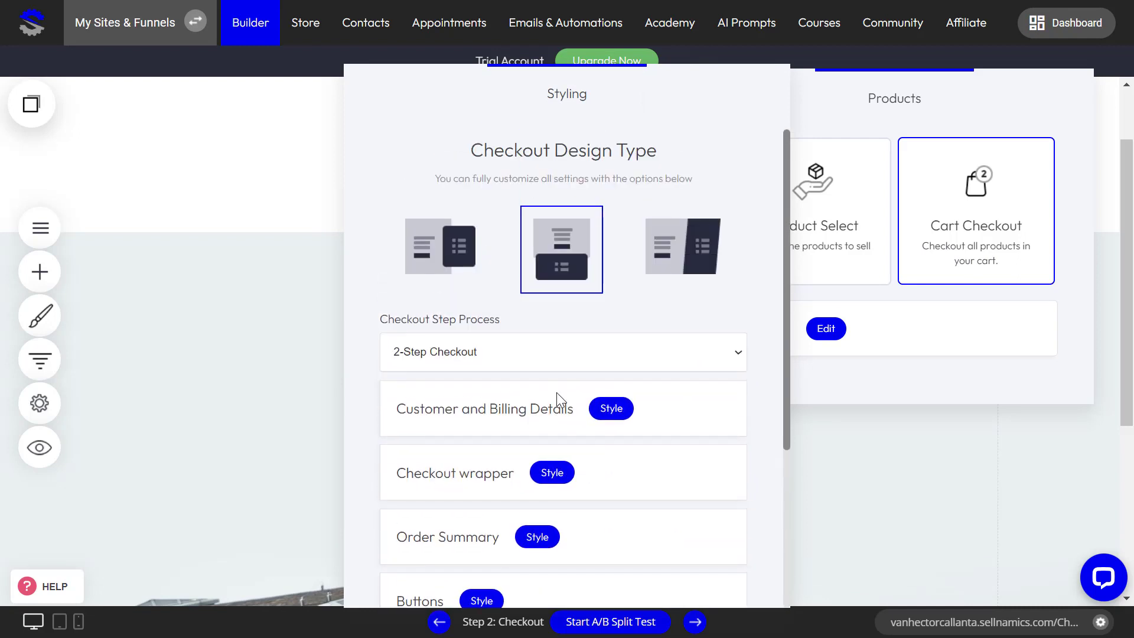
Step: Change the checkout step process to 3-Step Checkout
click(514, 351)
click(488, 413)
click(544, 357)
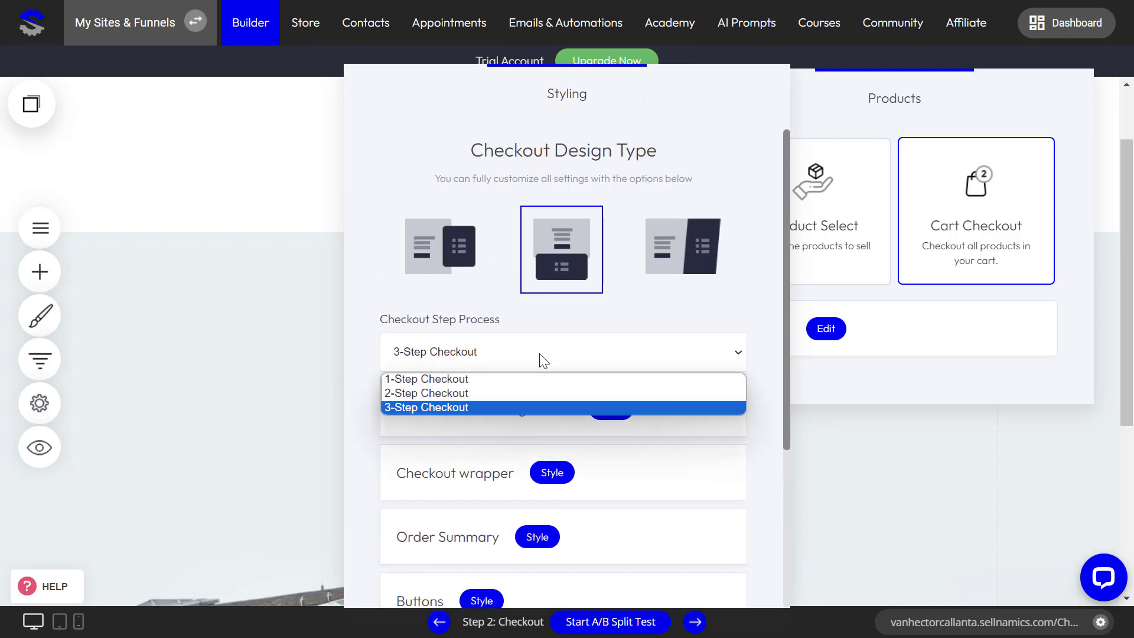
click(513, 407)
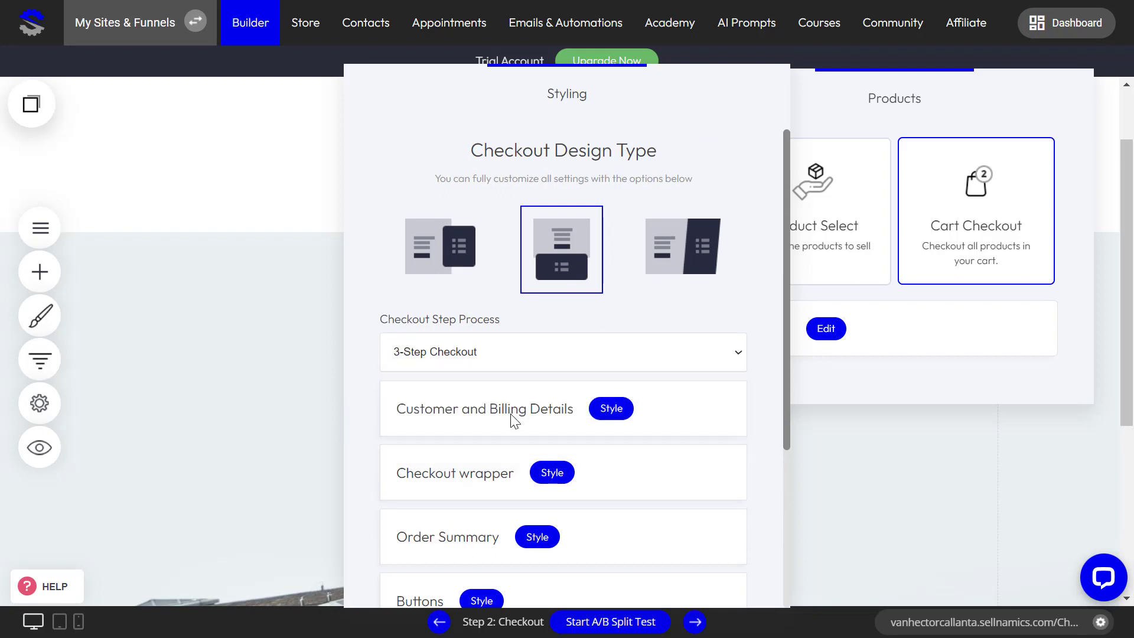
Step: Hide product images in the order summary styles and close the styling popover
scroll(628, 451, down, 3)
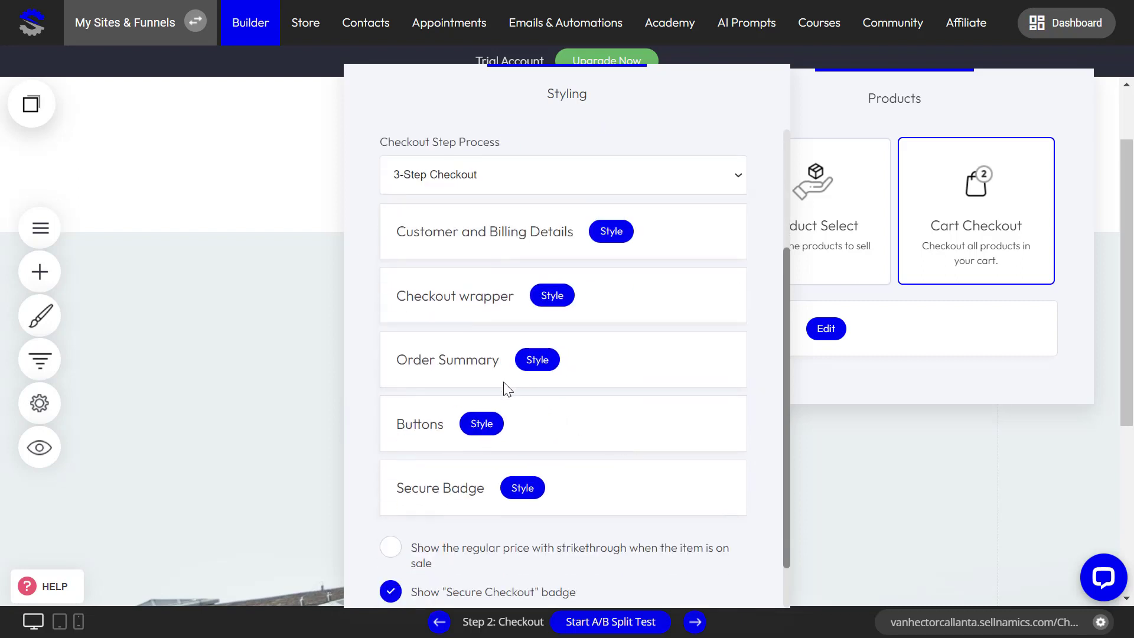
click(538, 360)
click(524, 321)
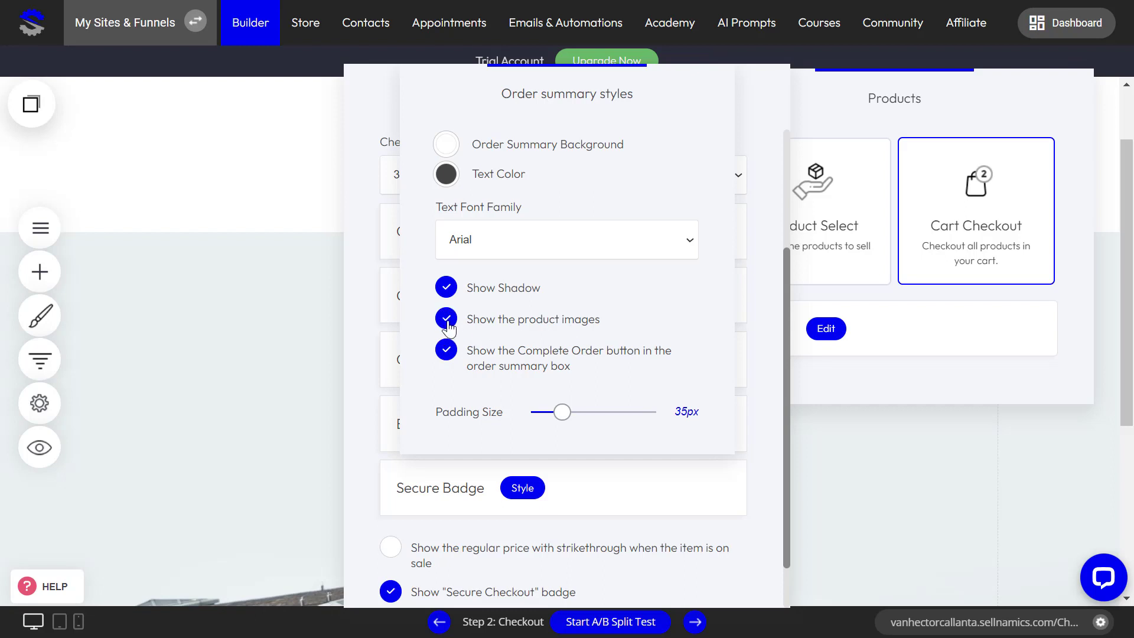
click(759, 381)
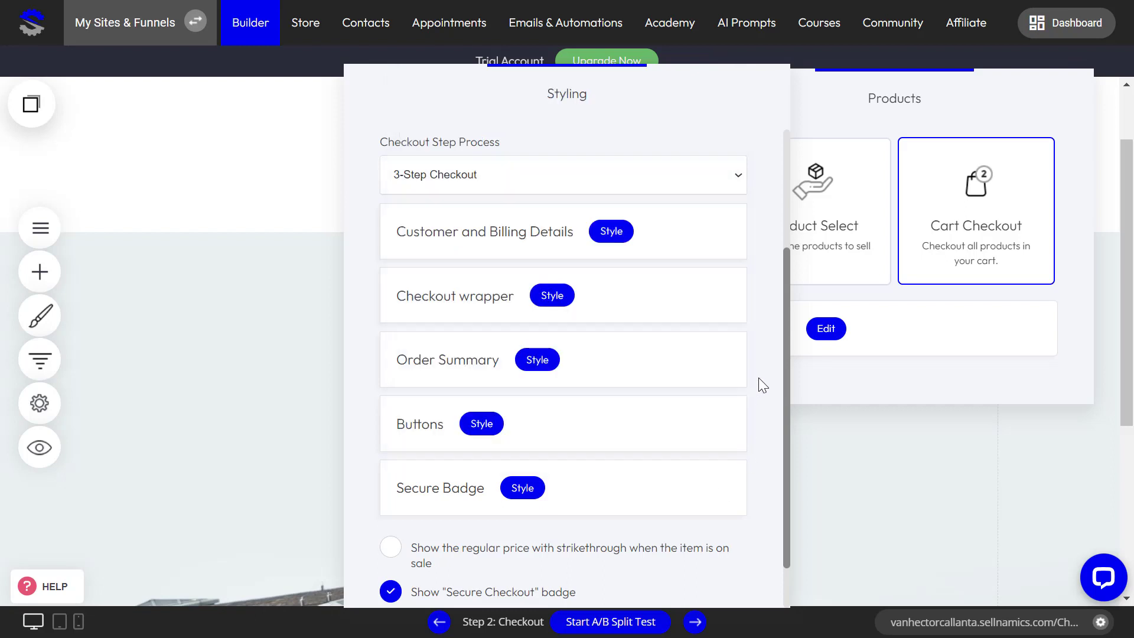
scroll(690, 475, down, 1)
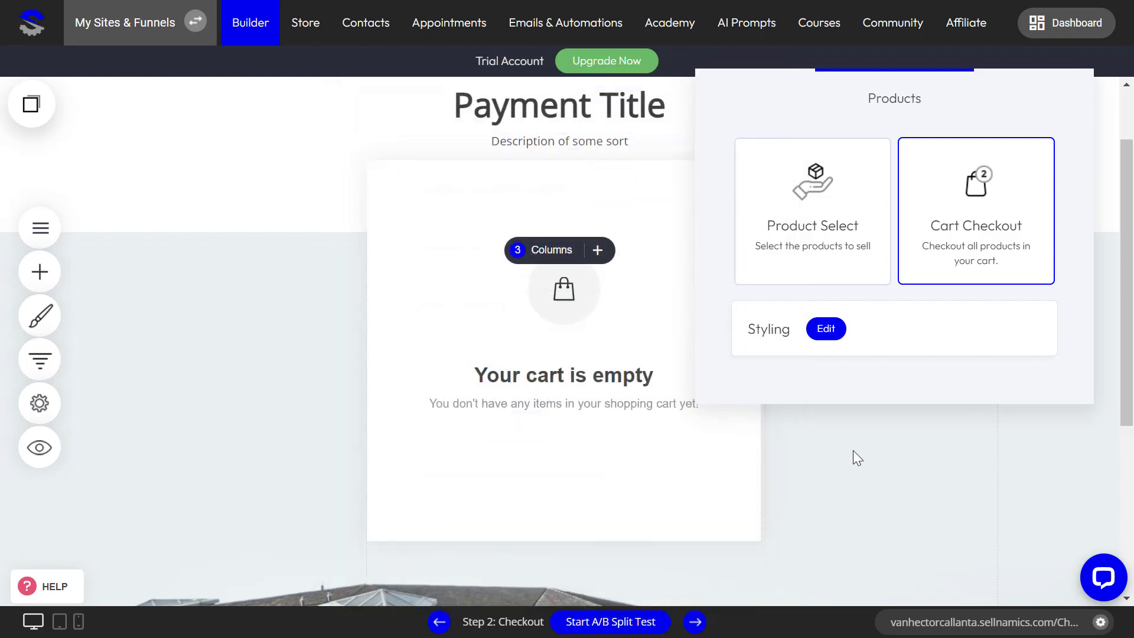
Step: Save the checkout step and reopen the Product Page step with its three product cards
click(671, 298)
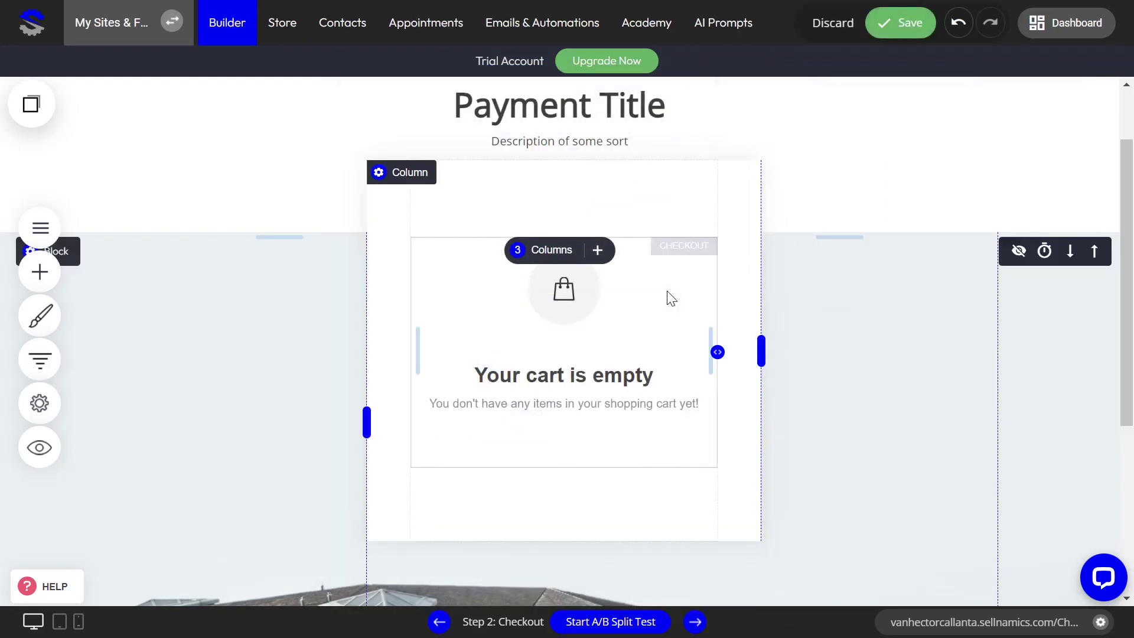
click(893, 25)
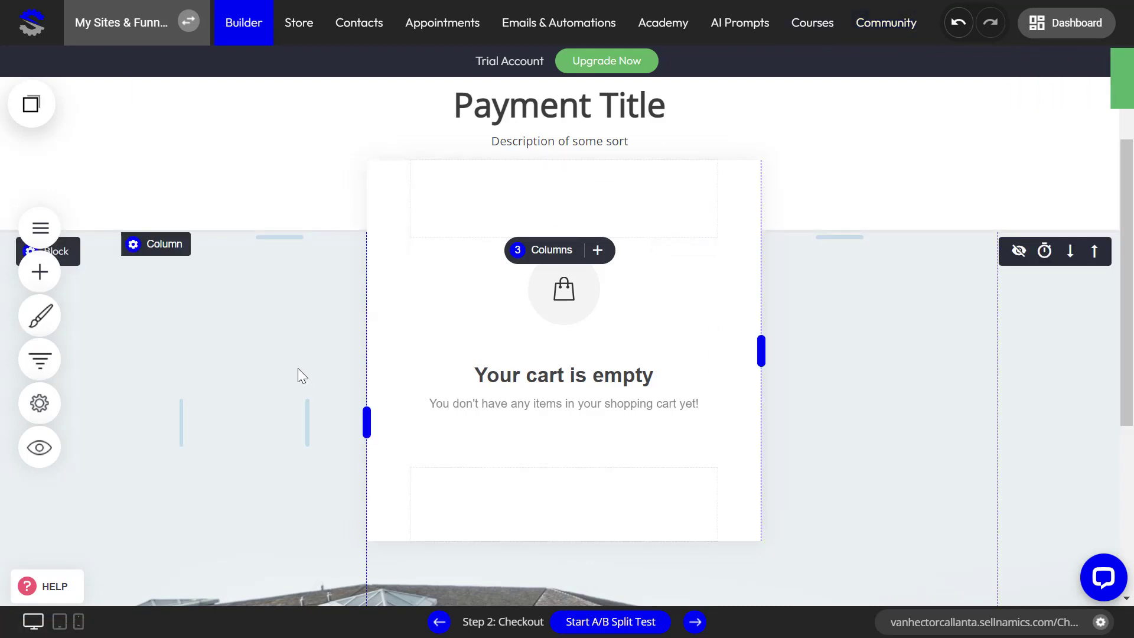
click(46, 366)
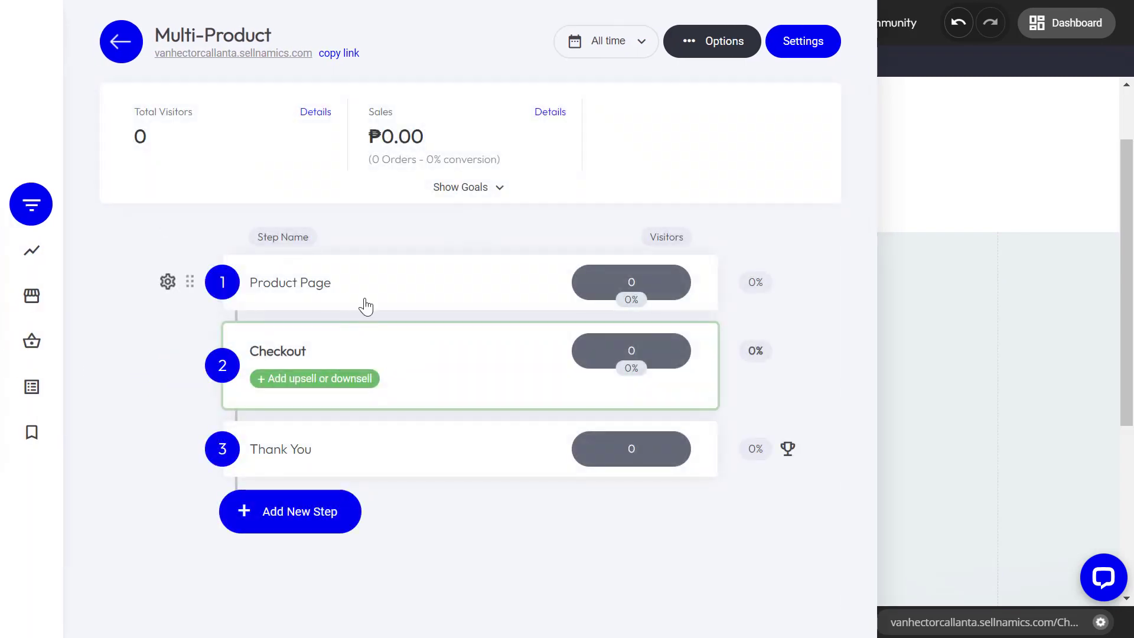
click(298, 285)
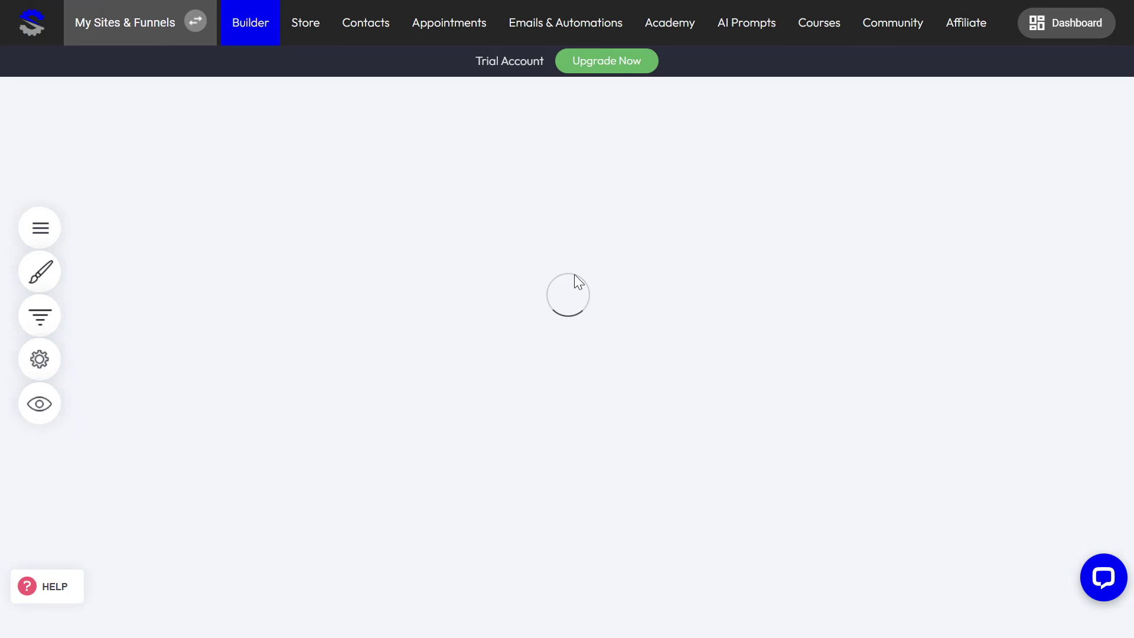
scroll(480, 384, down, 5)
scroll(207, 464, up, 3)
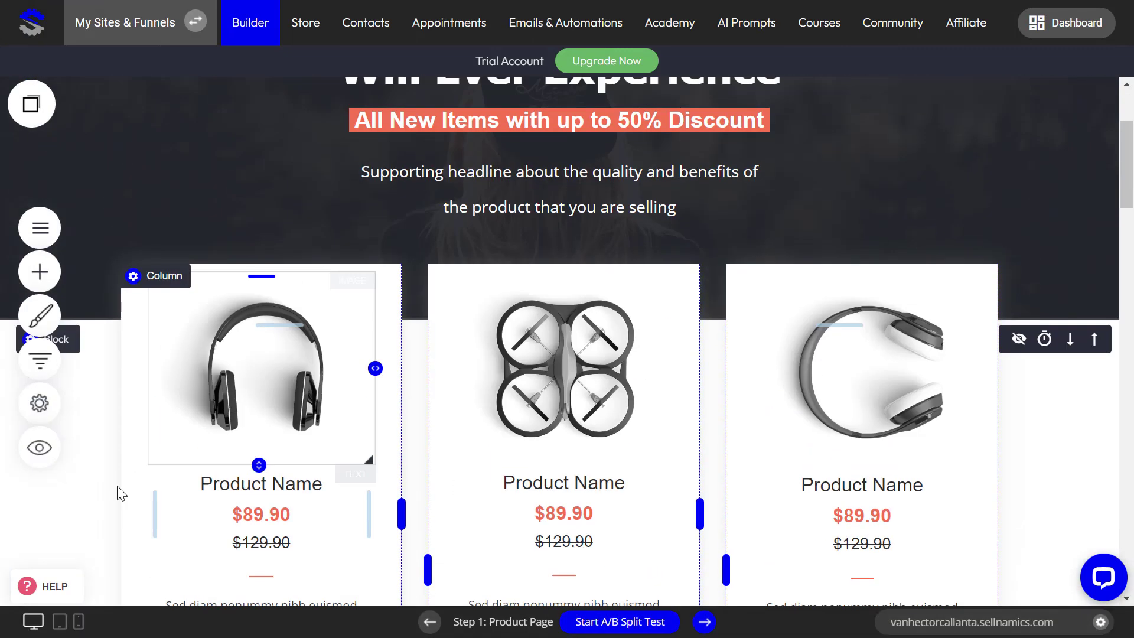
scroll(202, 384, down, 4)
scroll(118, 425, up, 2)
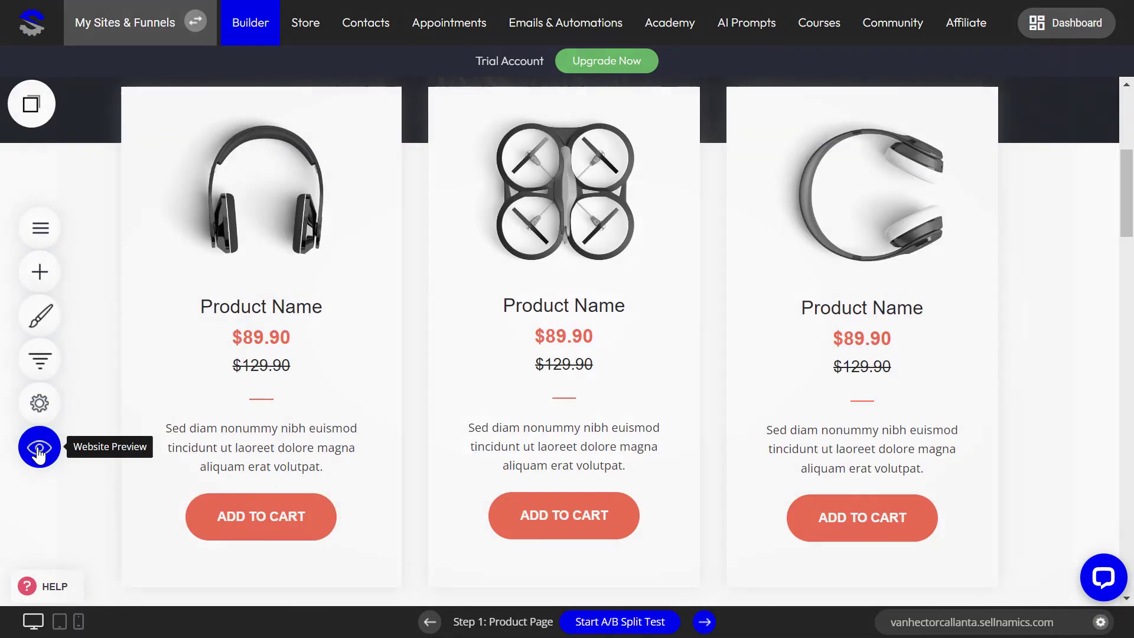
Step: Preview the product page and add Head Phone Black to the cart
click(39, 449)
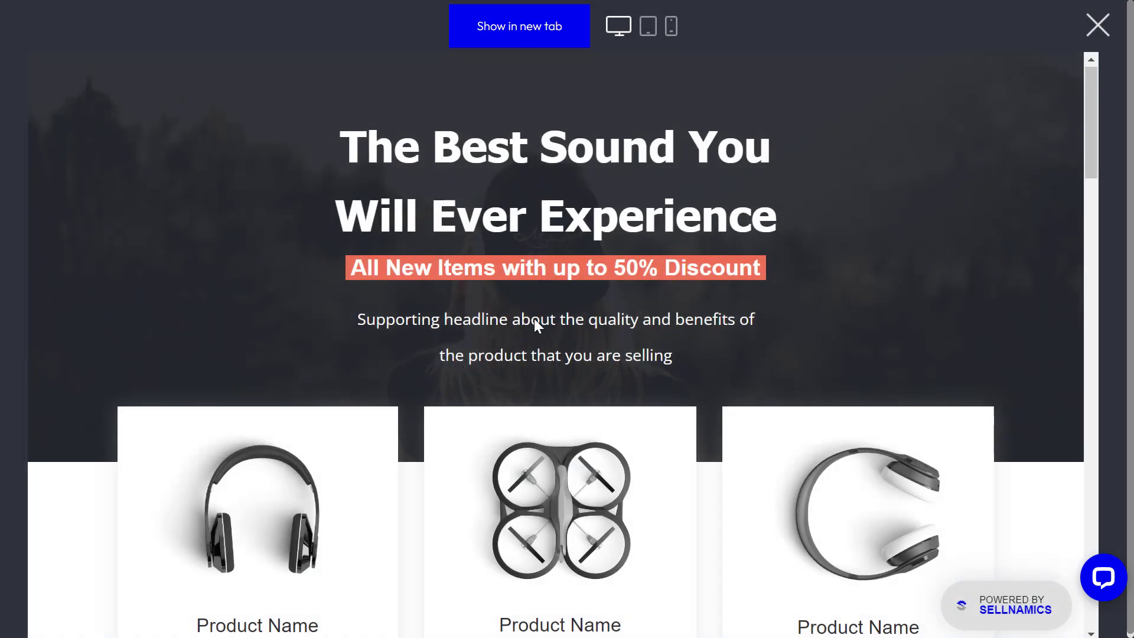
scroll(620, 332, down, 8)
scroll(395, 420, up, 5)
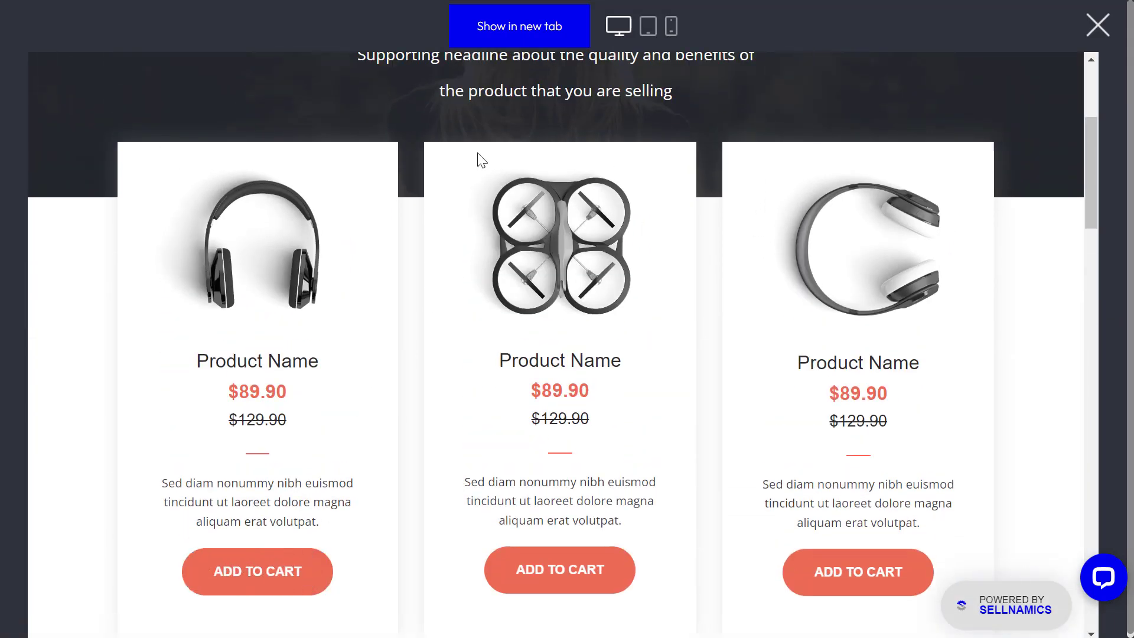
scroll(384, 431, down, 2)
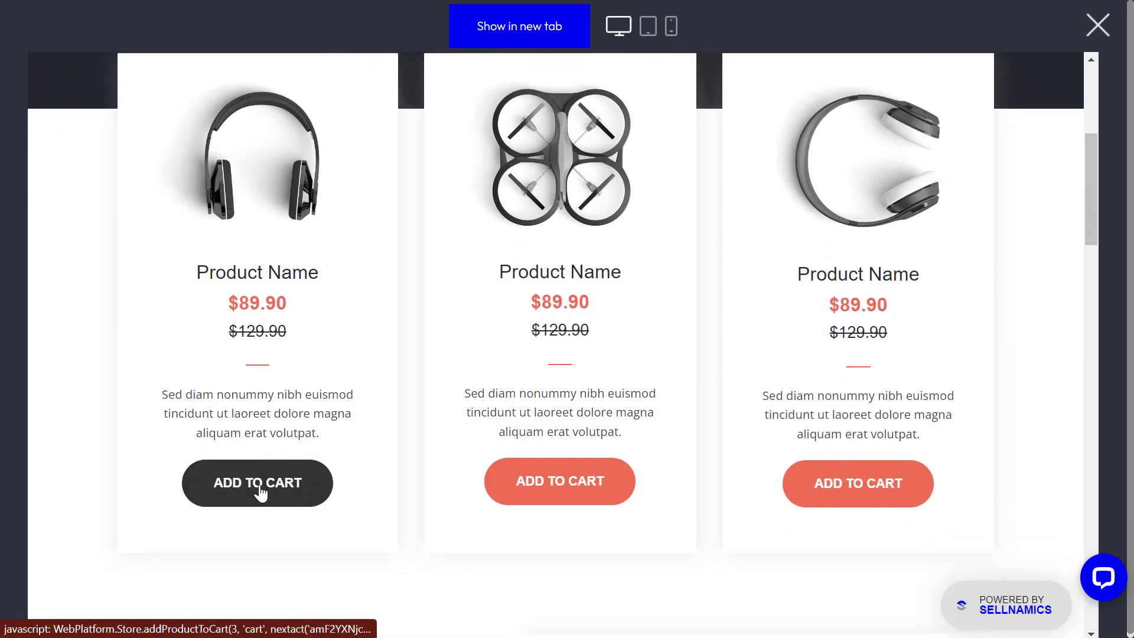
click(260, 492)
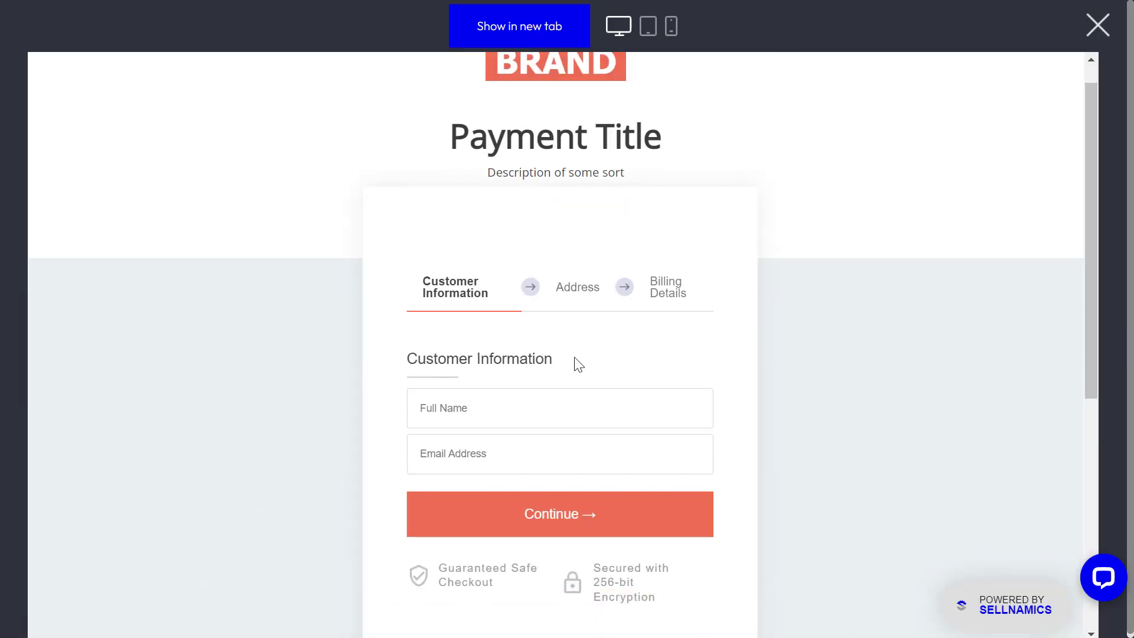
Step: Enter the customer's name and e-mail address and continue to shipping
scroll(574, 356, down, 7)
scroll(557, 395, up, 7)
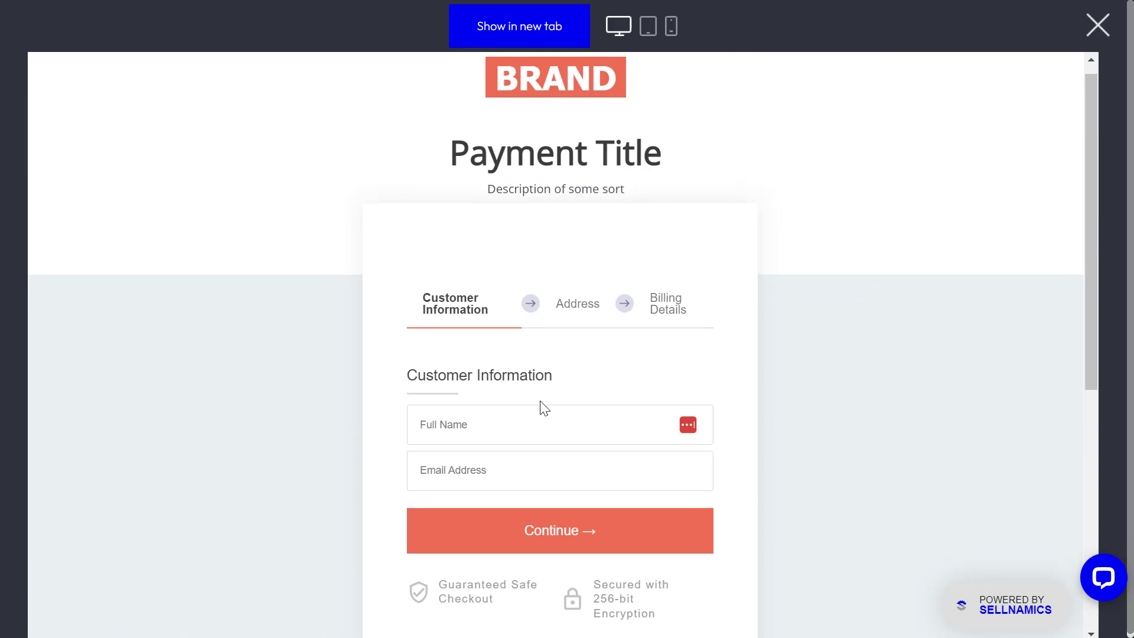
click(514, 426)
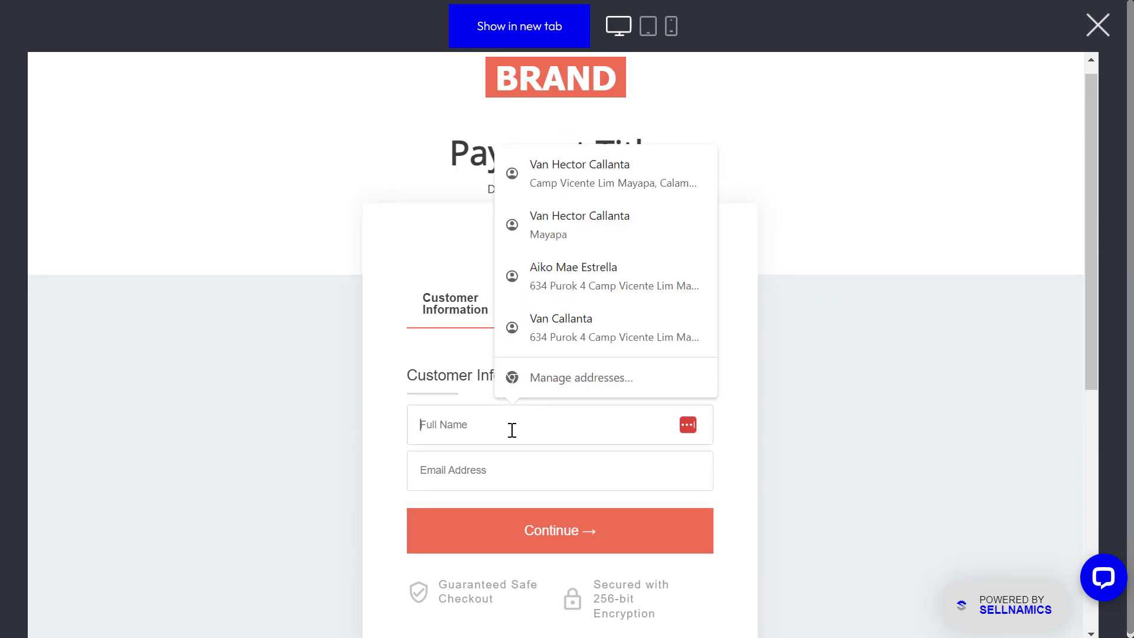
text(John)
key(Tab)
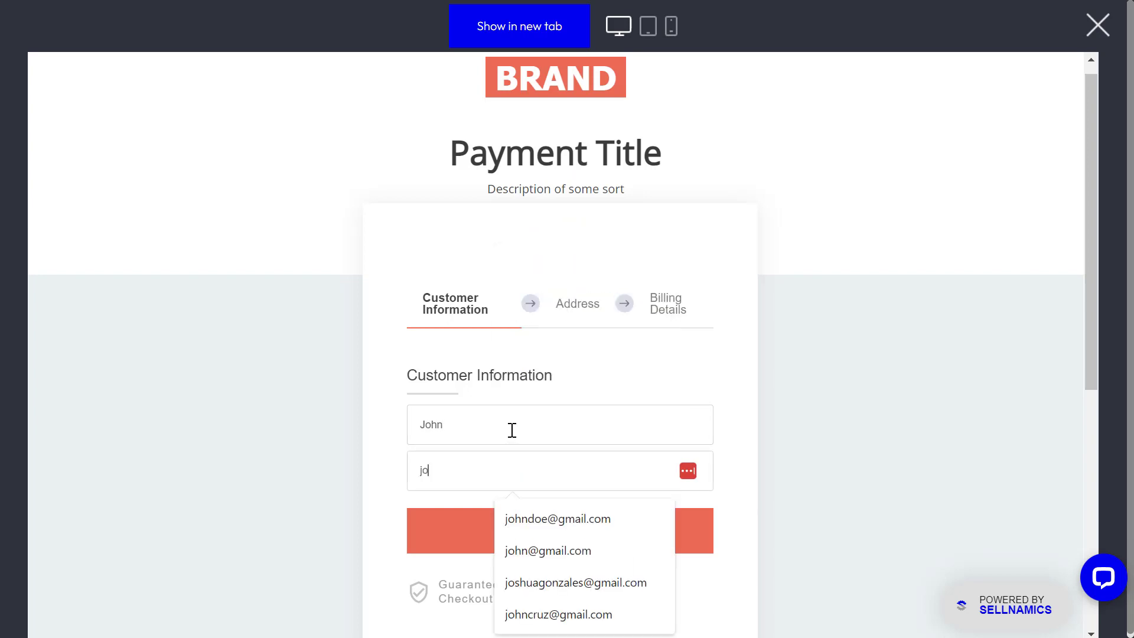
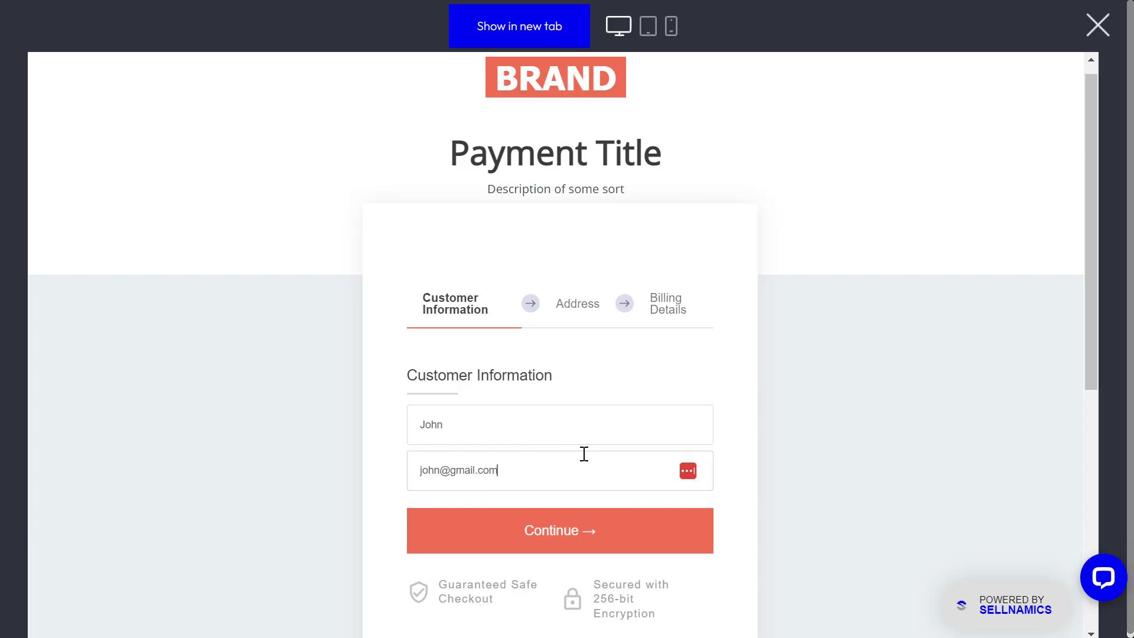
click(550, 532)
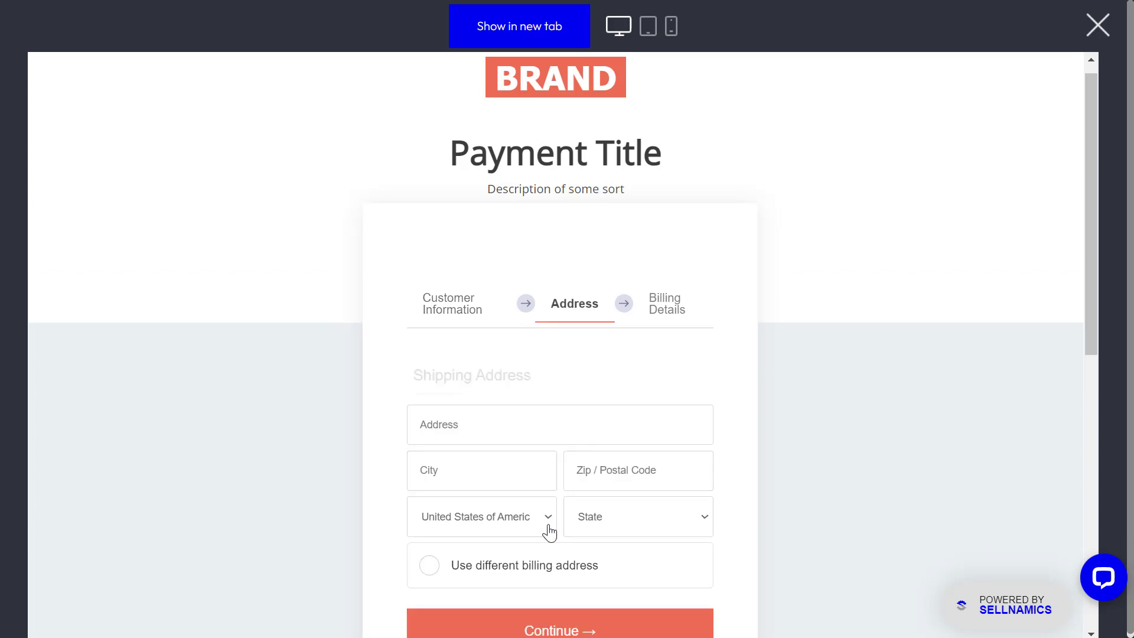
Step: Fill in a placeholder street address and city, choose state Georgia, and continue
click(504, 422)
text(A)
click(494, 474)
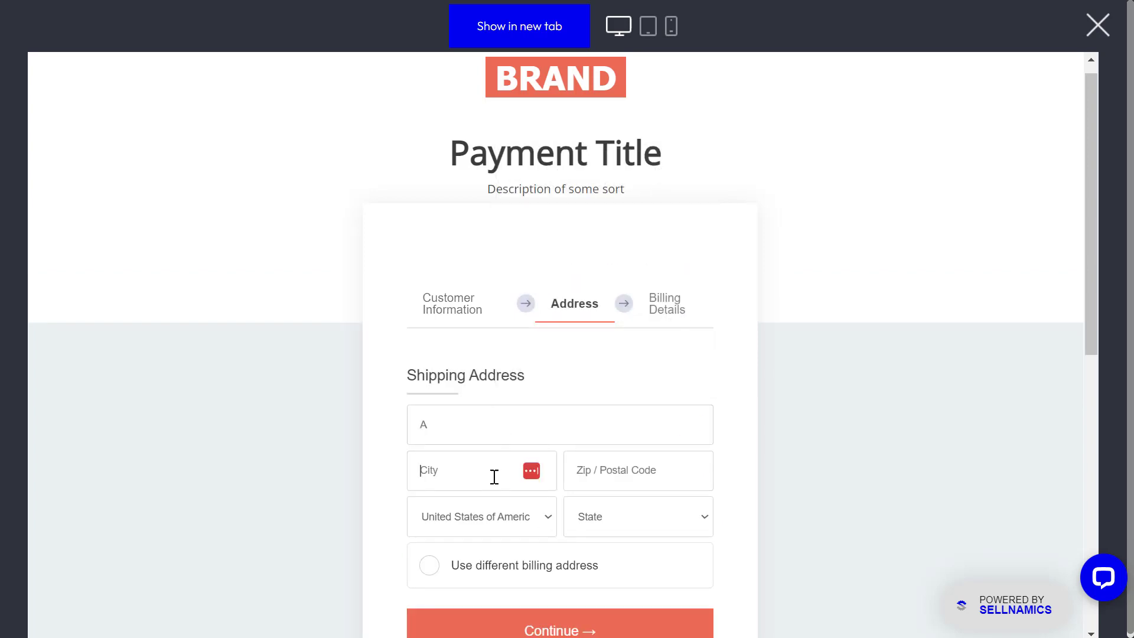
text(A)
click(602, 476)
click(609, 515)
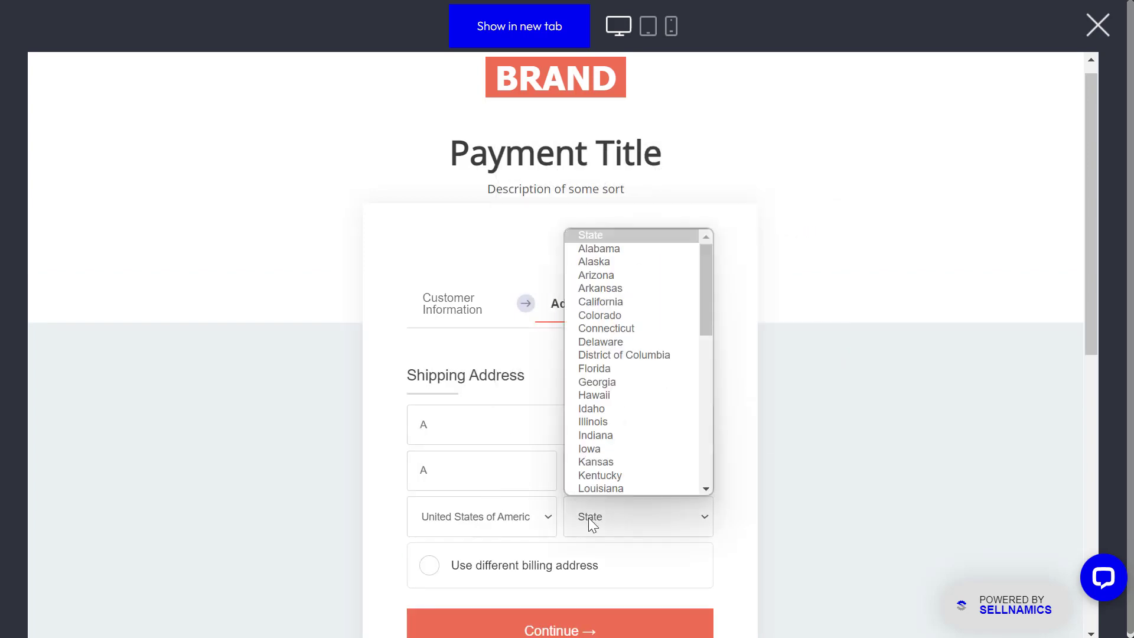
click(597, 381)
scroll(565, 463, down, 5)
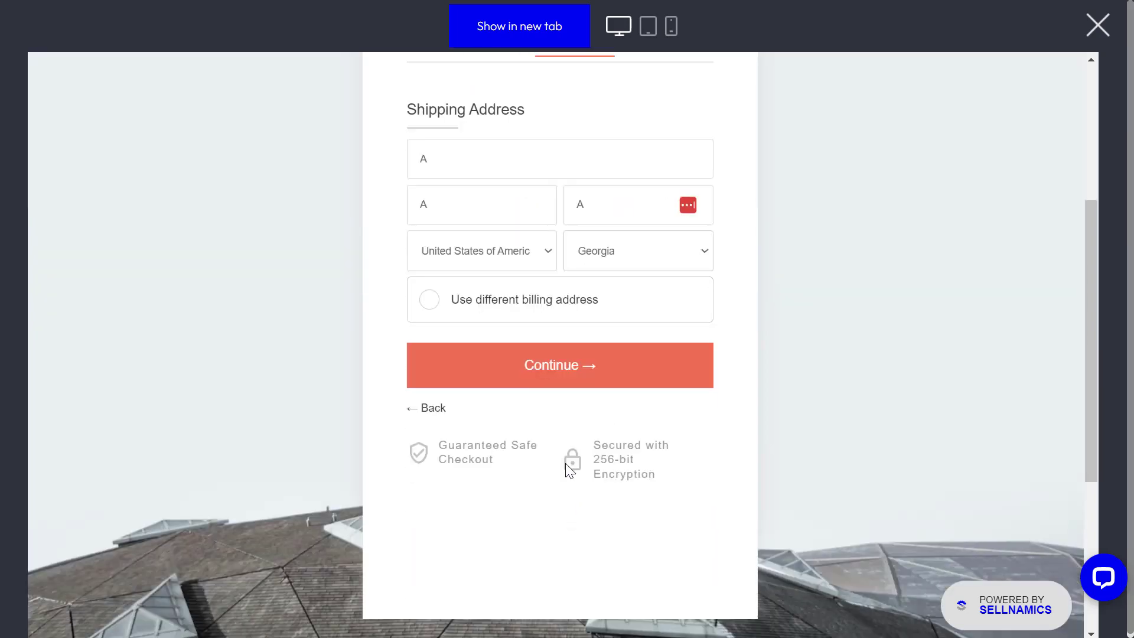
click(567, 378)
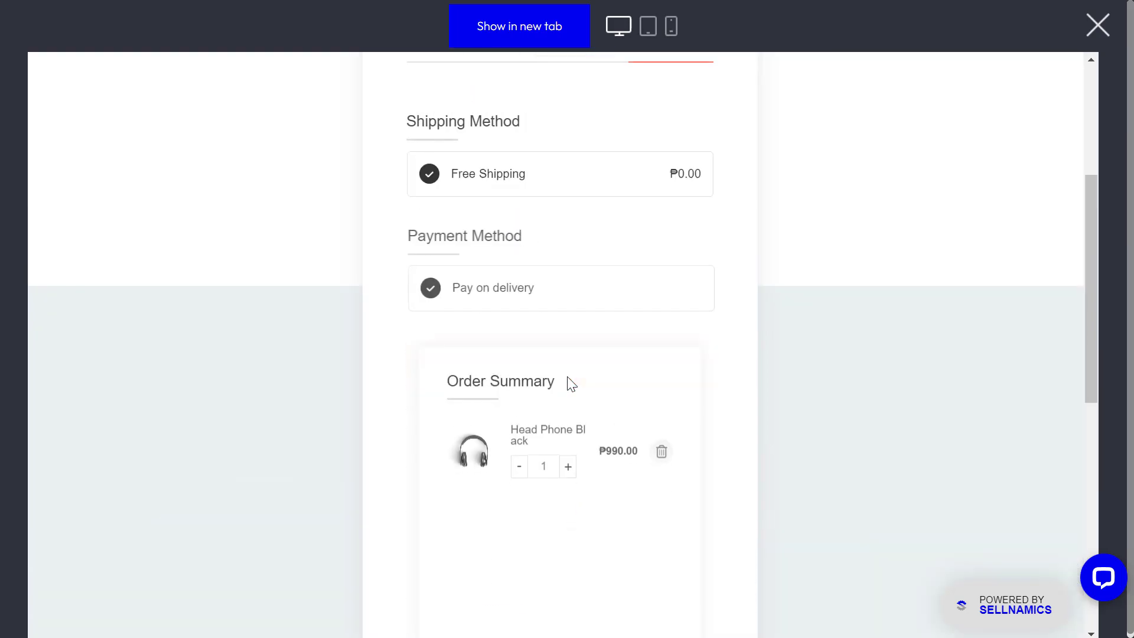
Step: Complete the test order and dismiss the browser's save-address prompt
scroll(562, 373, down, 6)
scroll(566, 374, up, 3)
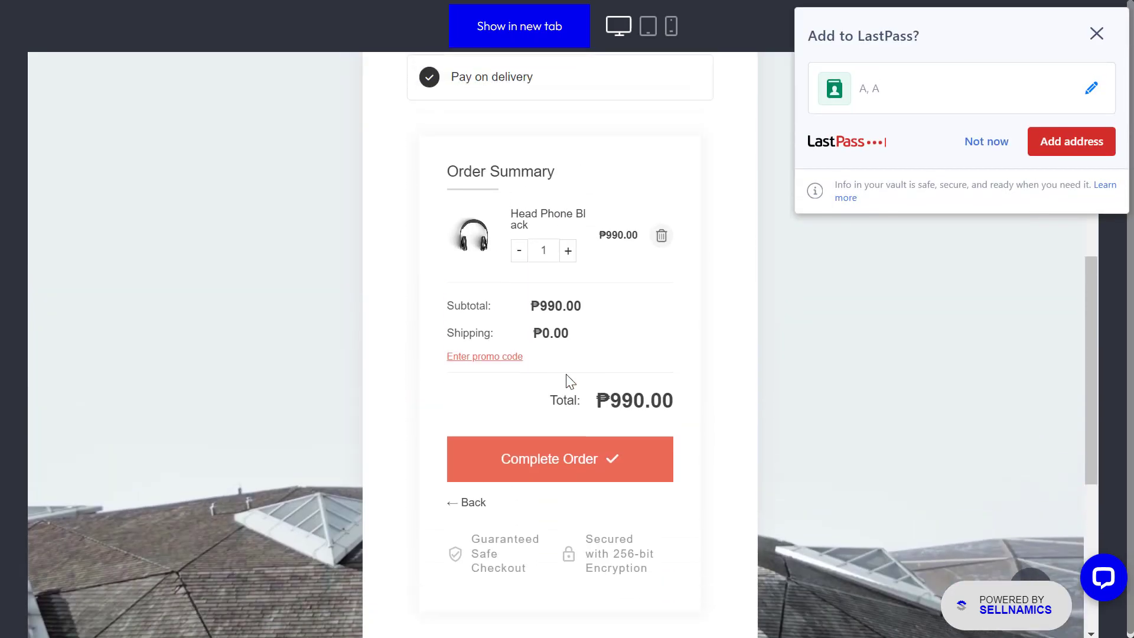
scroll(569, 381, up, 1)
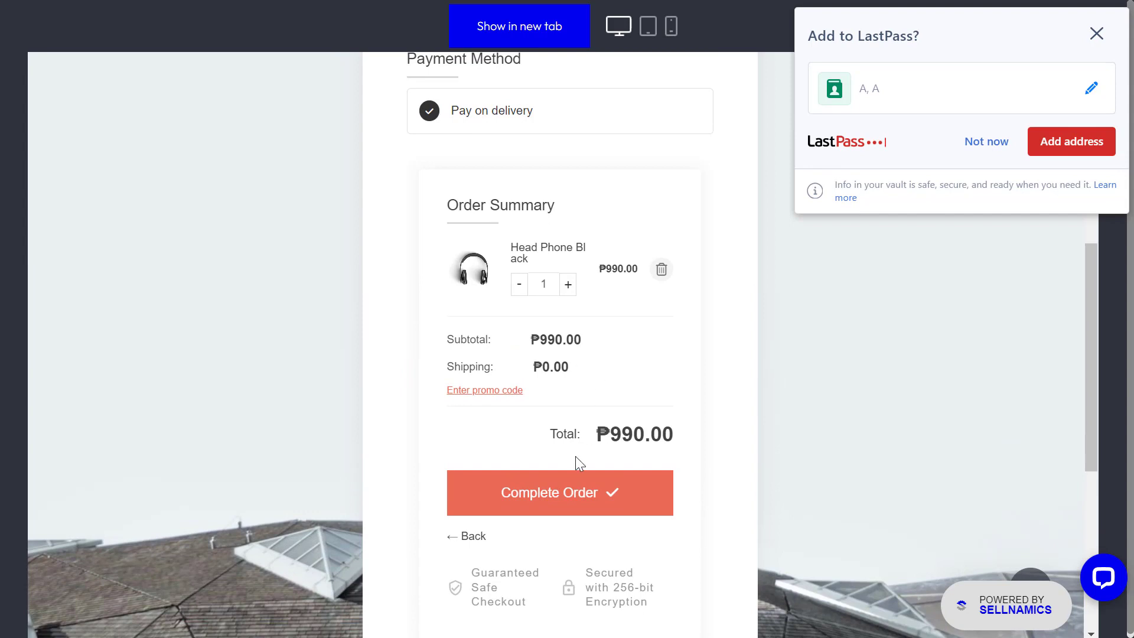
click(566, 495)
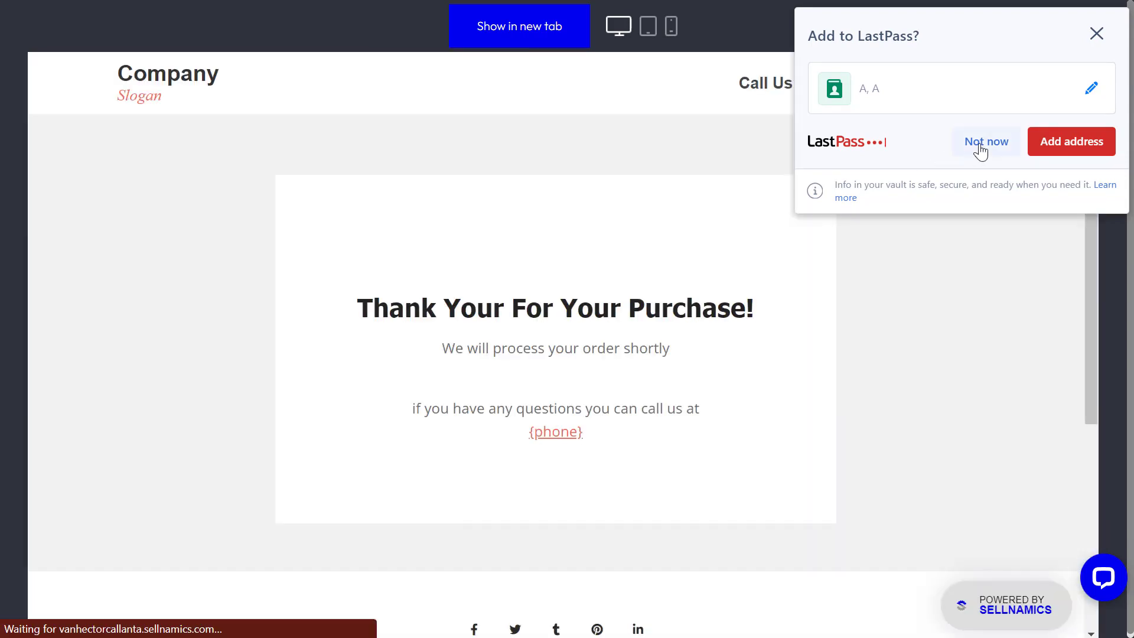
click(980, 145)
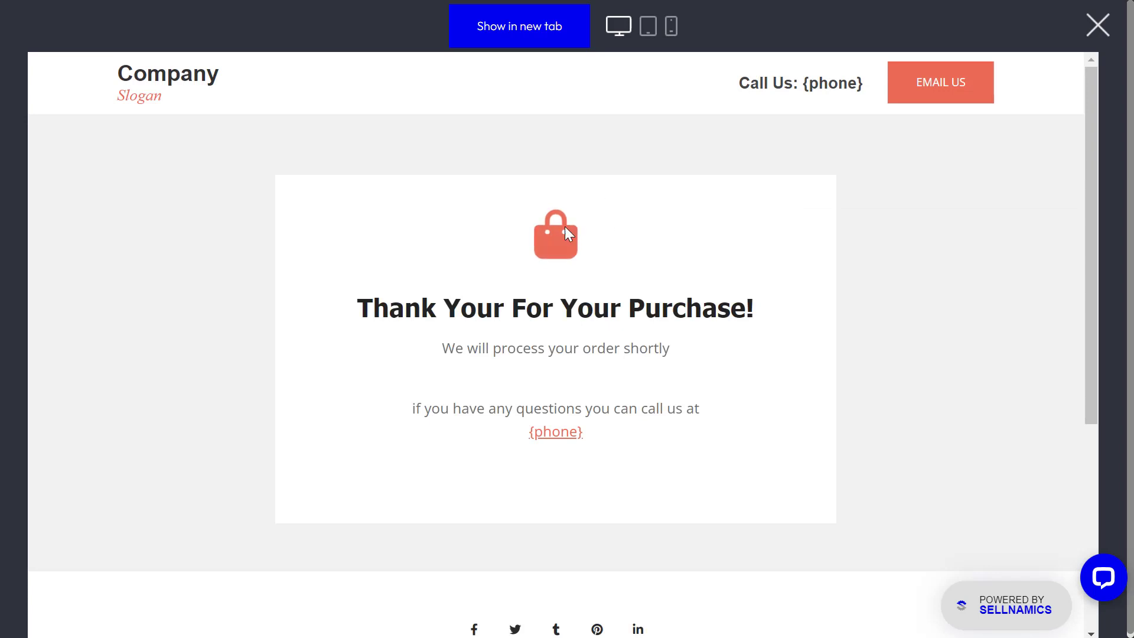
click(1097, 25)
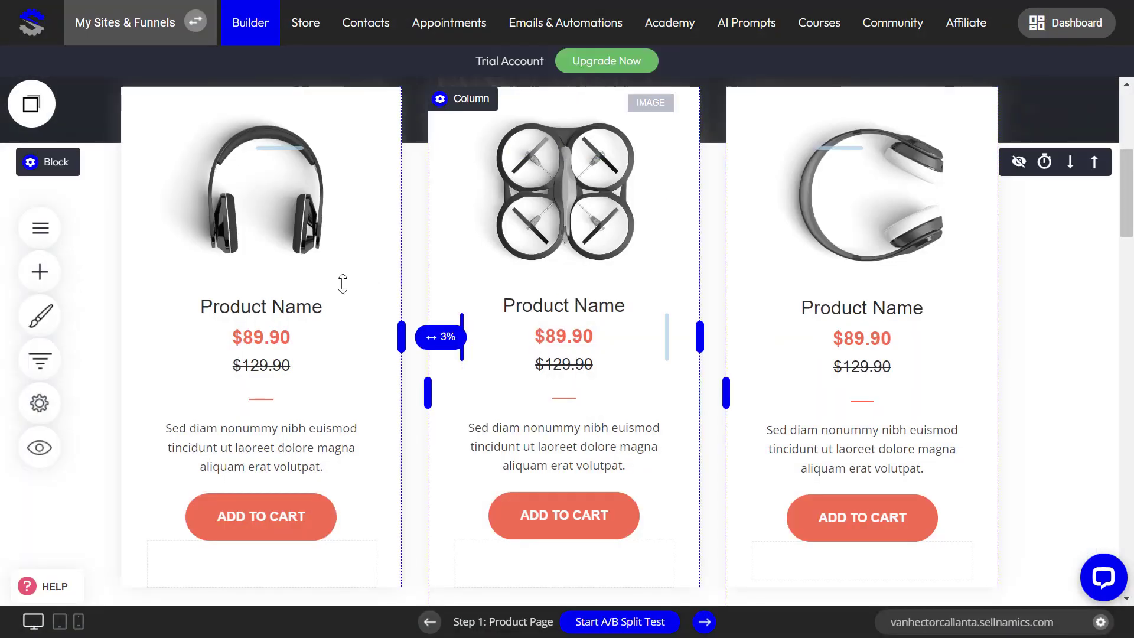
scroll(424, 387, down, 4)
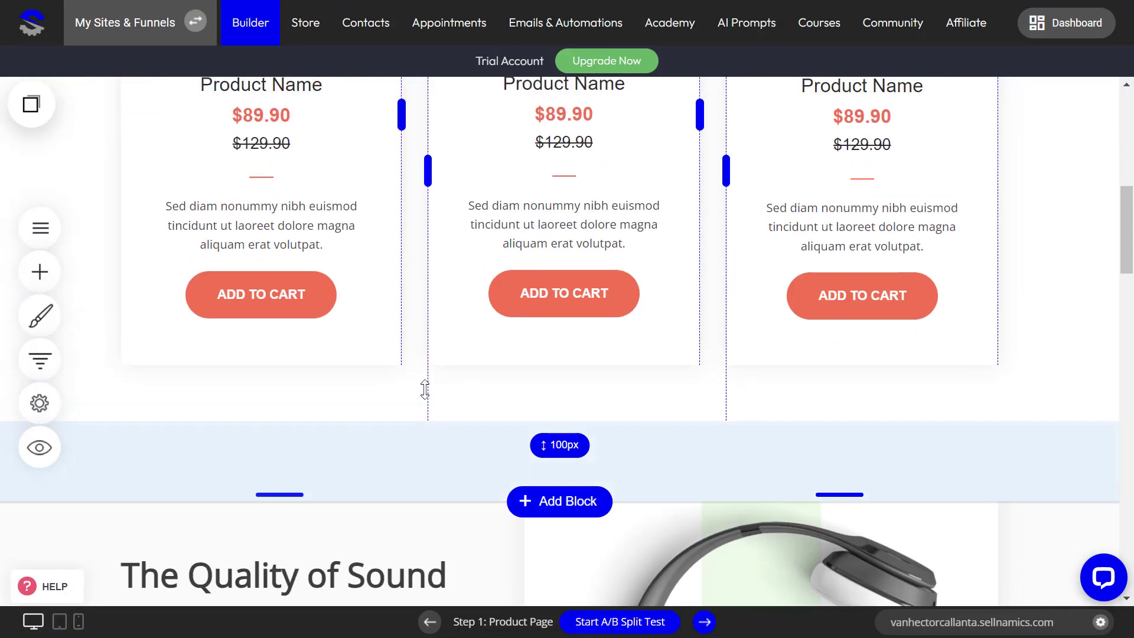
scroll(425, 389, up, 2)
scroll(425, 390, up, 1)
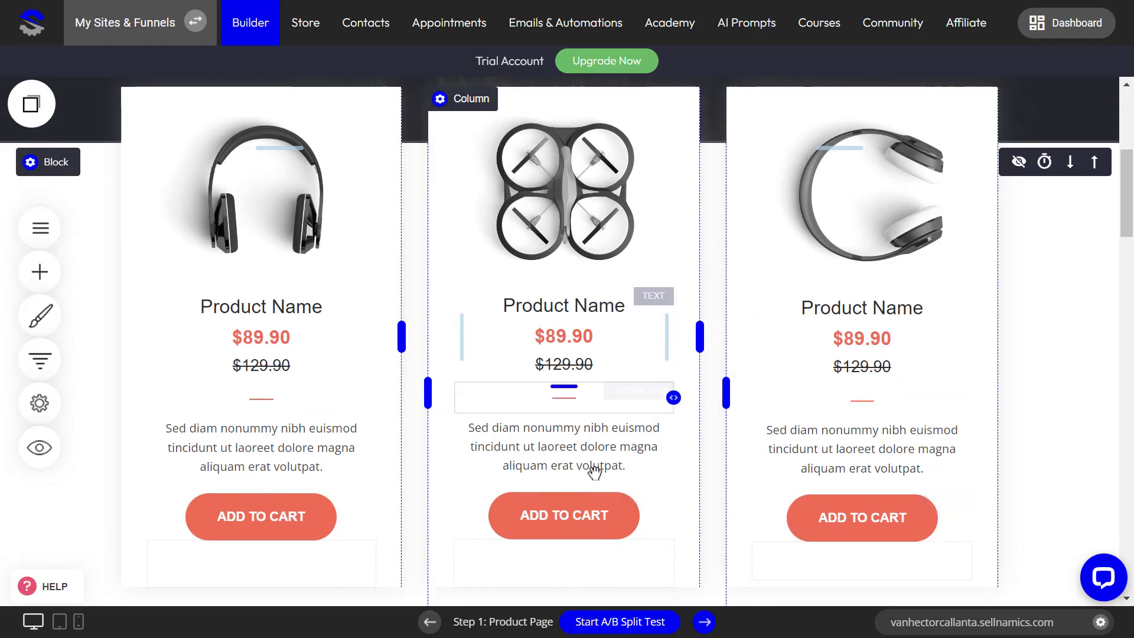
Step: In a fresh preview, add Drone and Head Phone White to the cart and choose Checkout Now
click(38, 447)
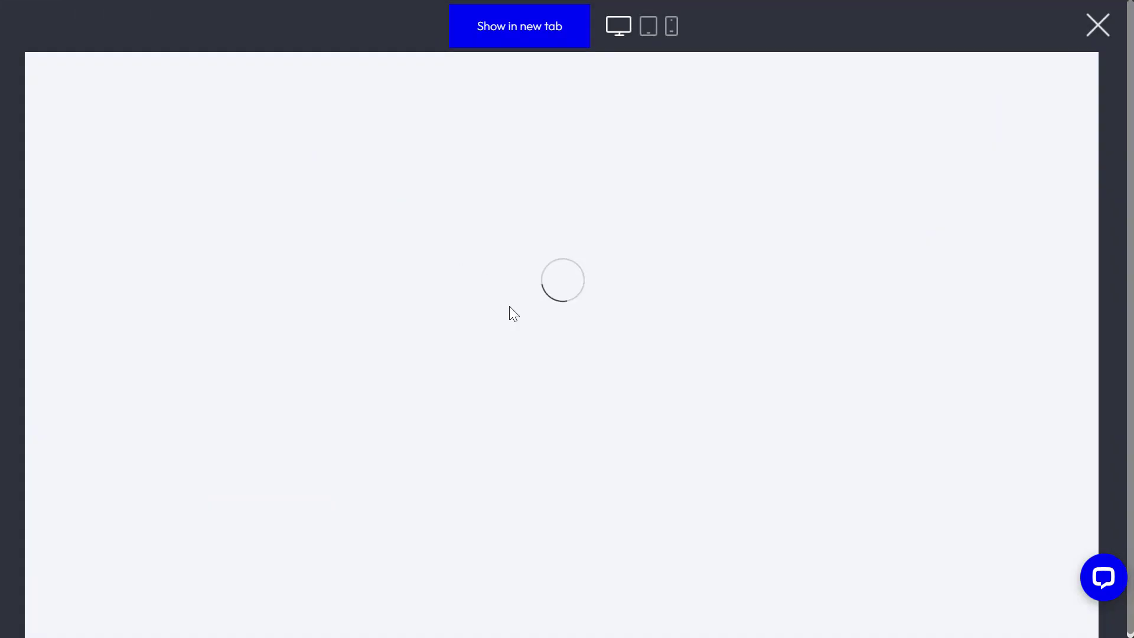
scroll(584, 395, down, 6)
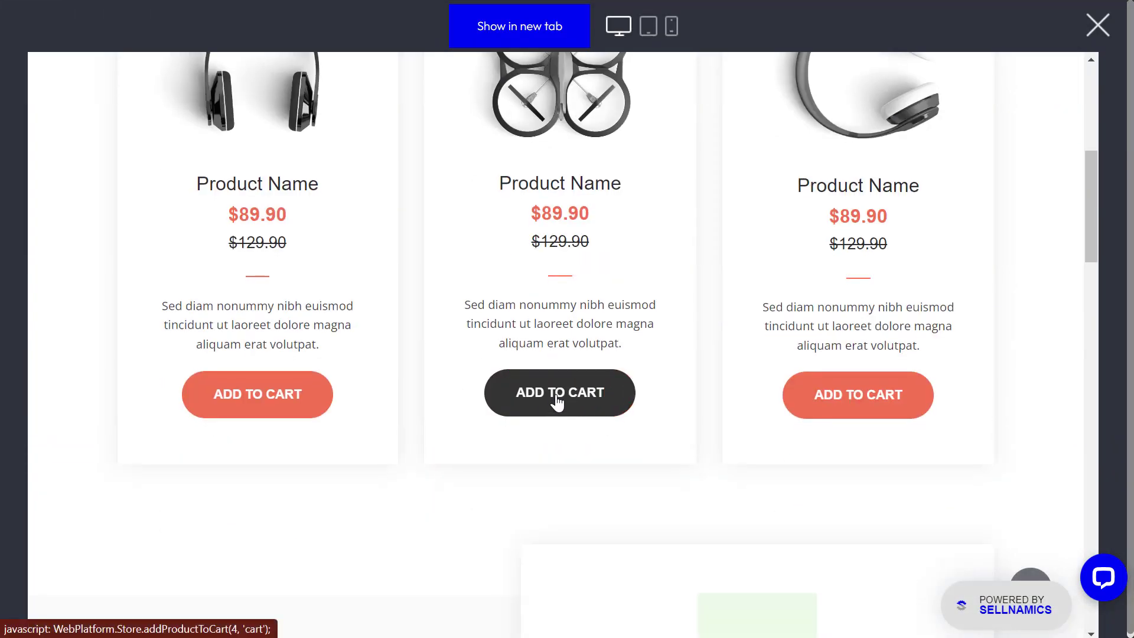
click(558, 397)
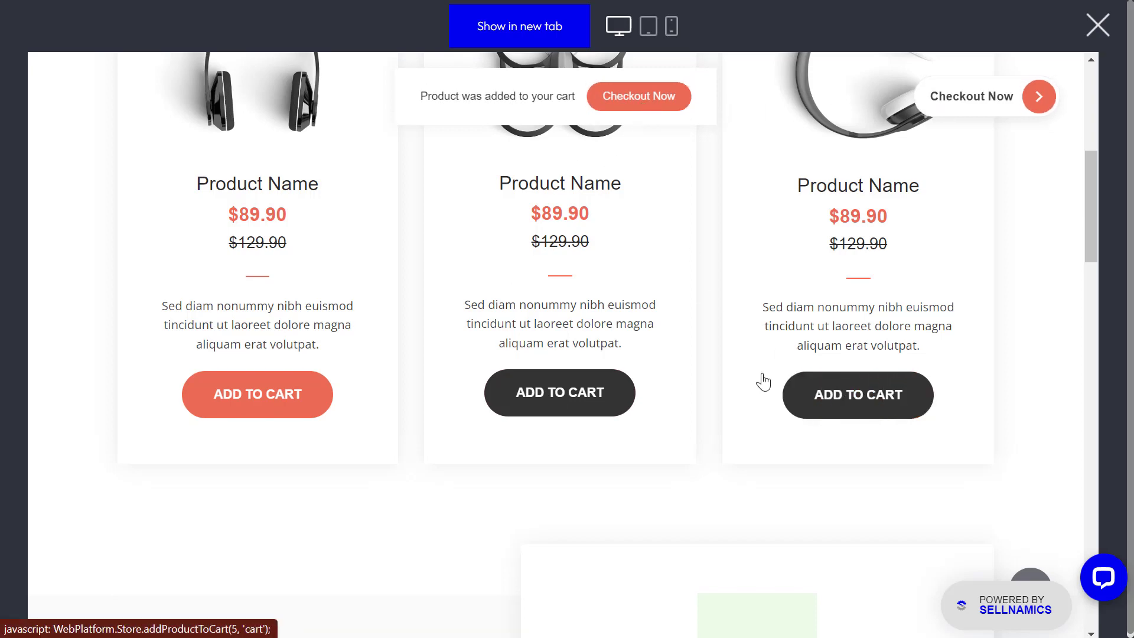
click(867, 407)
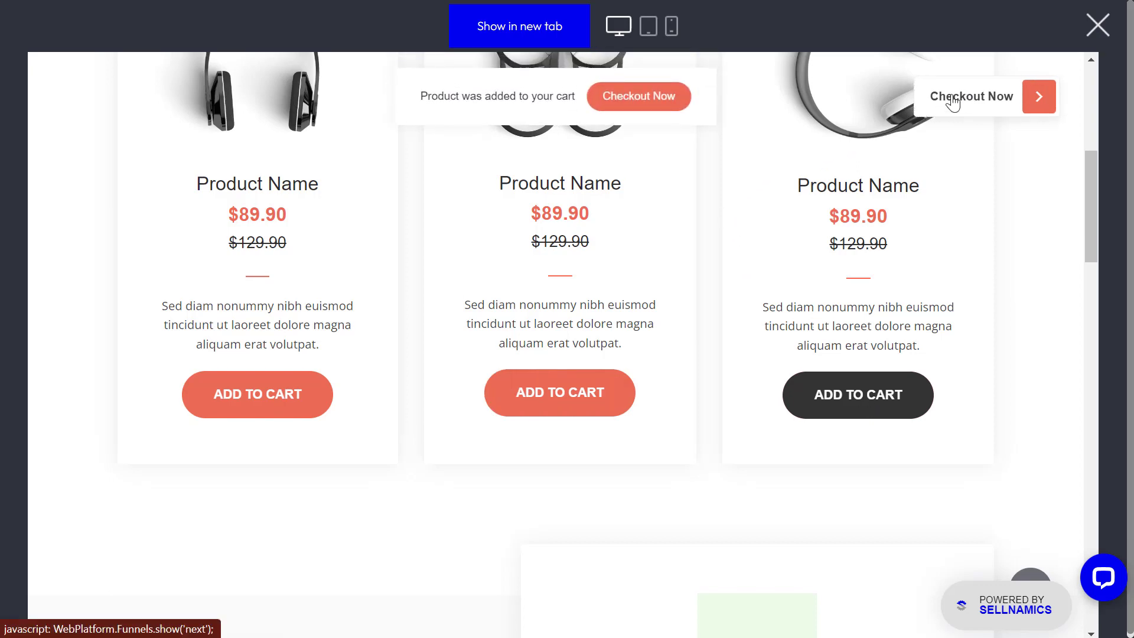
click(640, 110)
scroll(539, 445, down, 3)
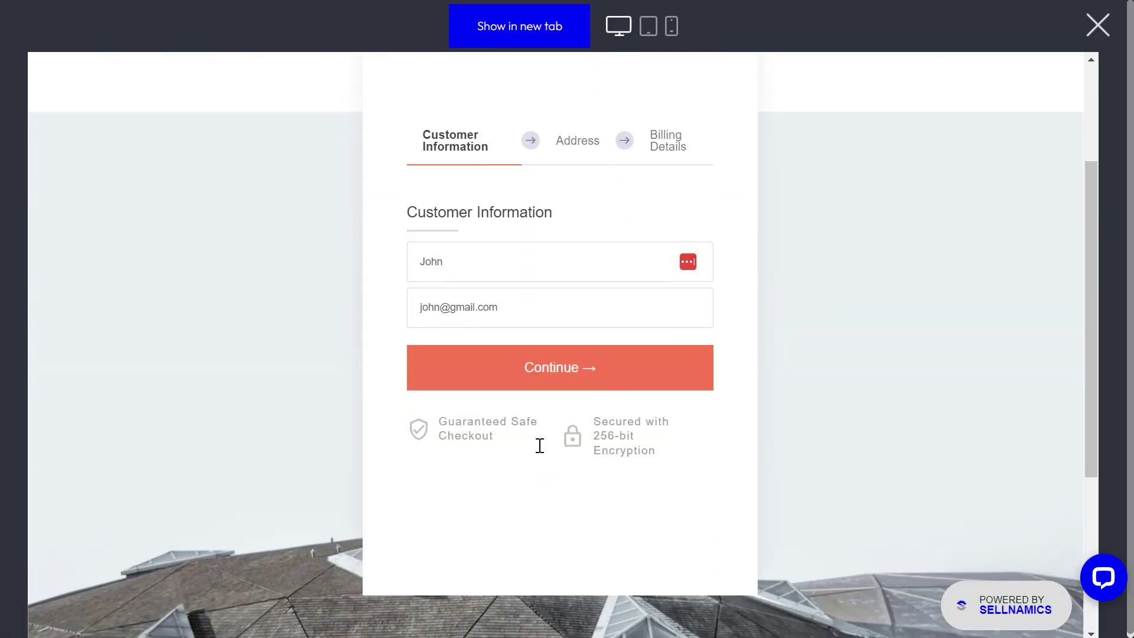
Step: Replace the customer name and e-mail with new test values and continue to shipping
click(457, 265)
drag(464, 264, 417, 267)
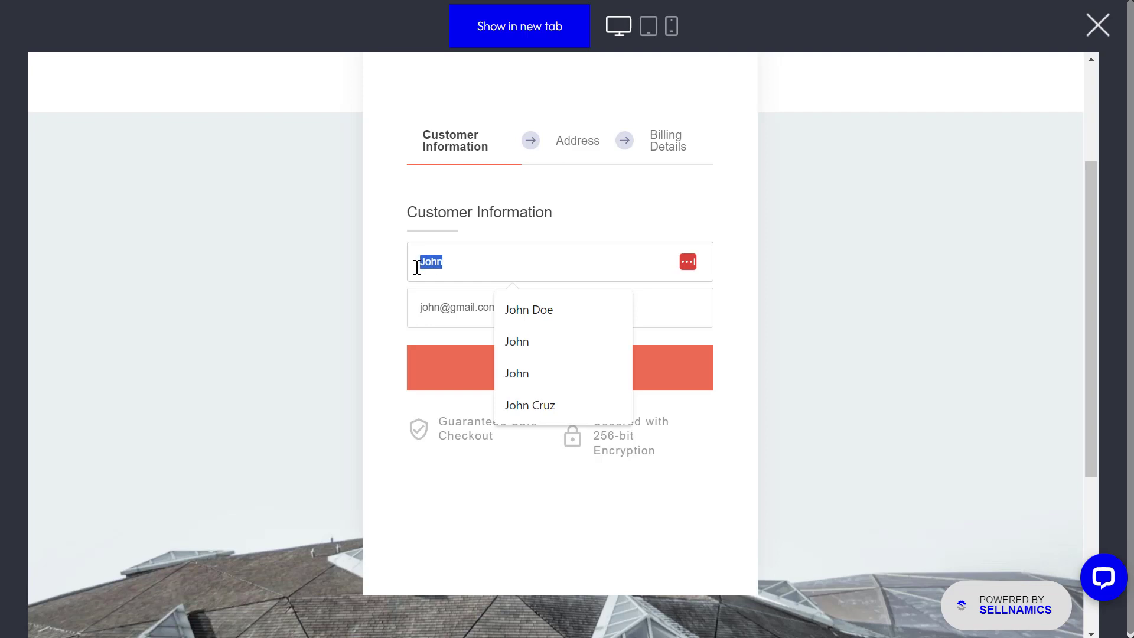
text(Peter)
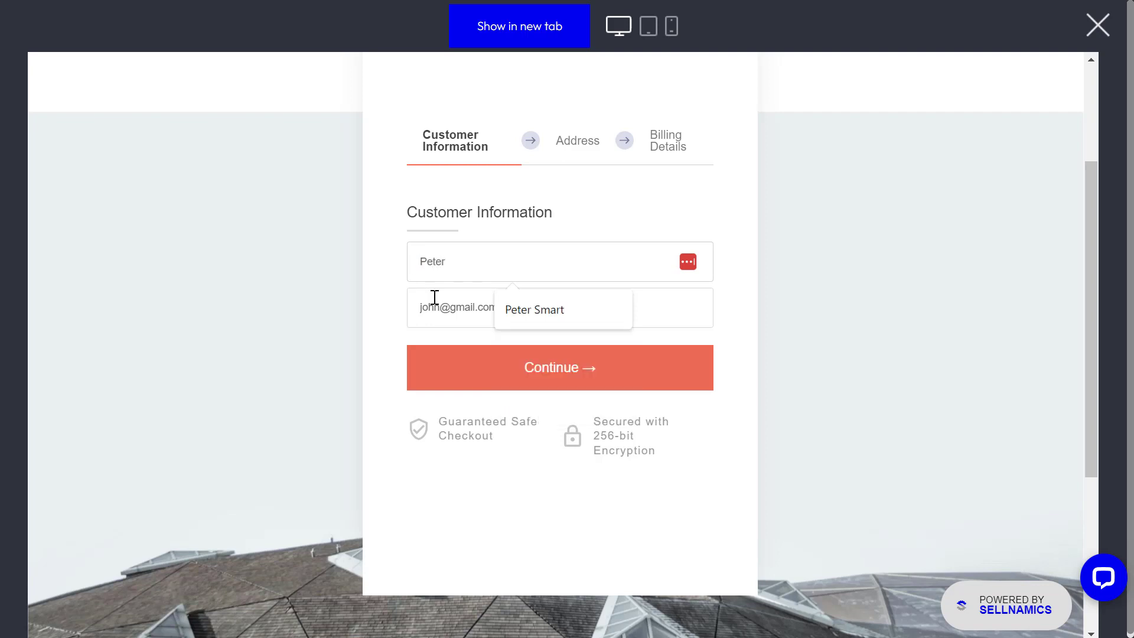
double_click(439, 308)
text(peter)
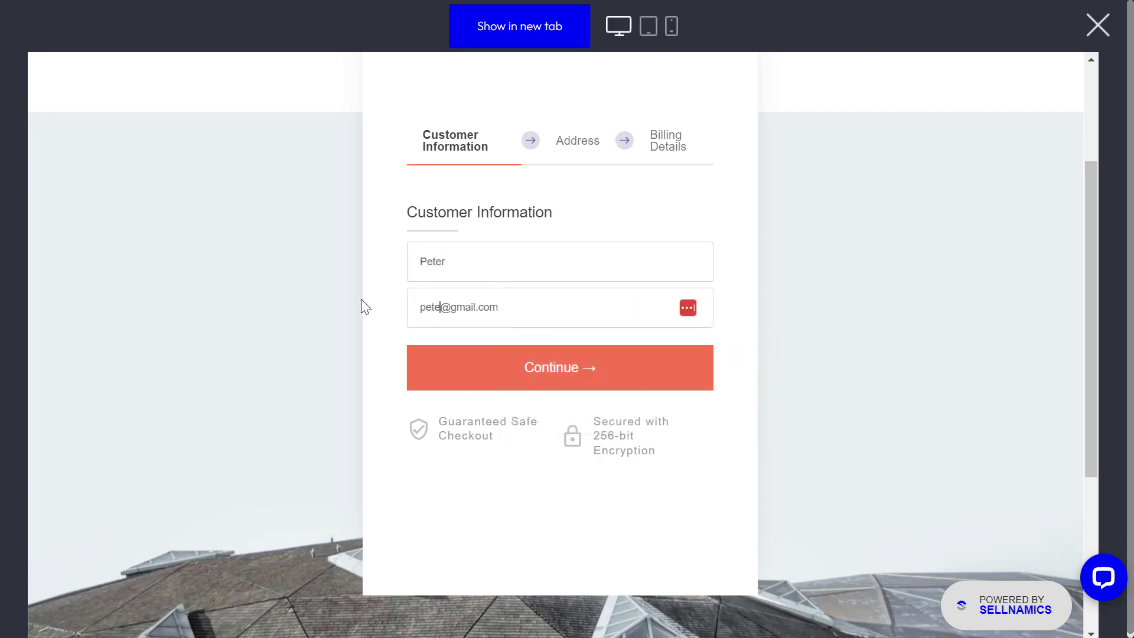
click(546, 381)
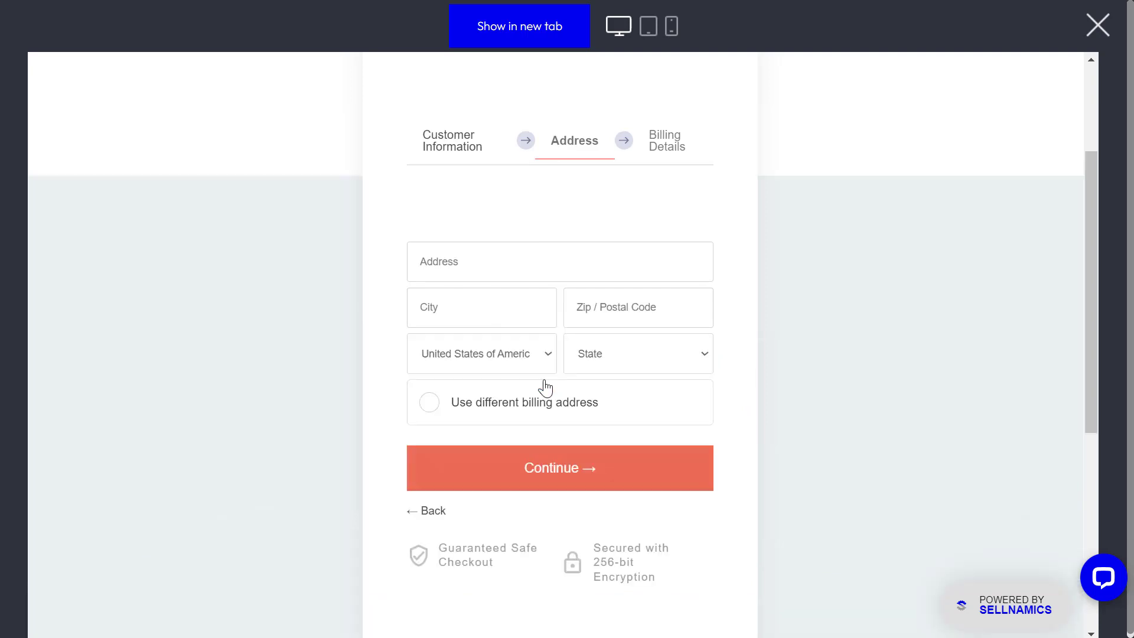
Step: Enter a street address and zip code, select country Philippines, and type state Laguna
click(481, 263)
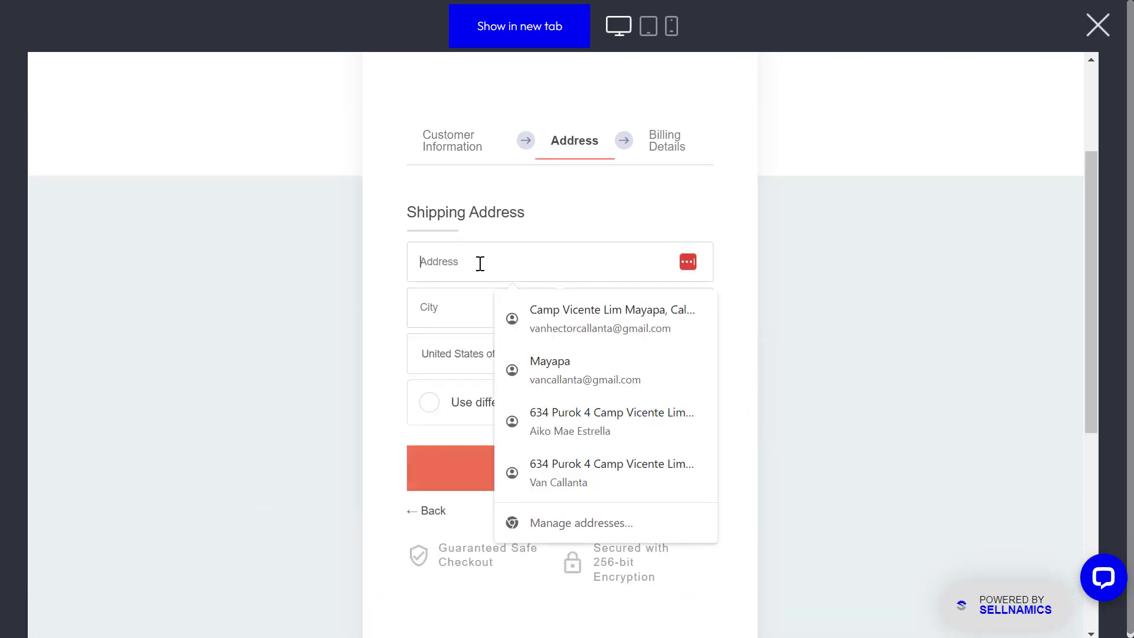
text(Al)
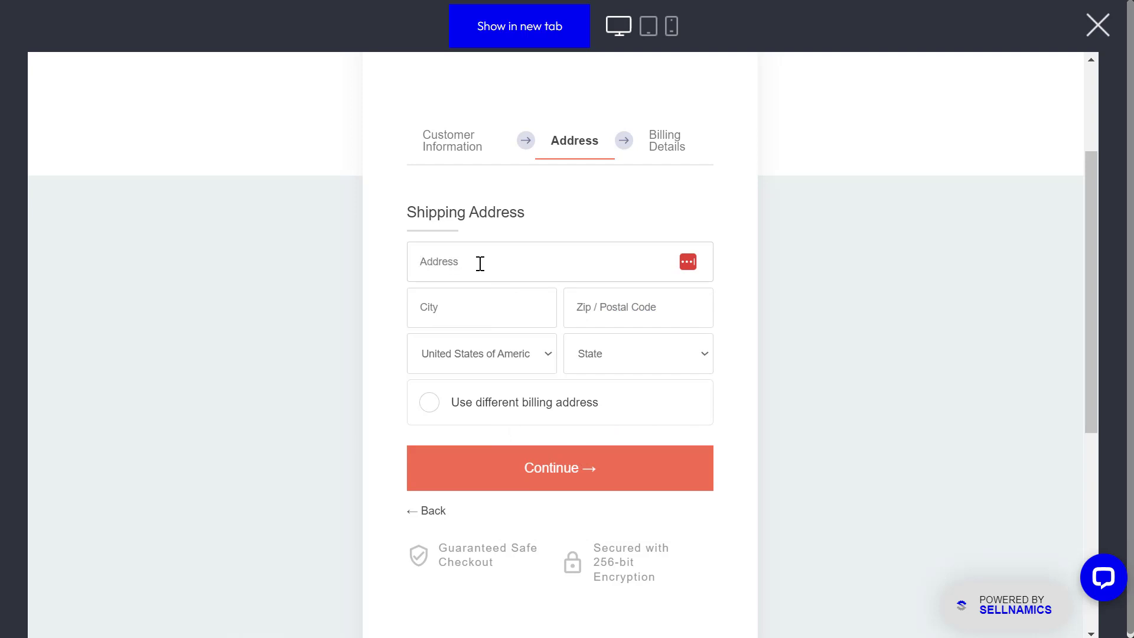
text(Village)
click(464, 312)
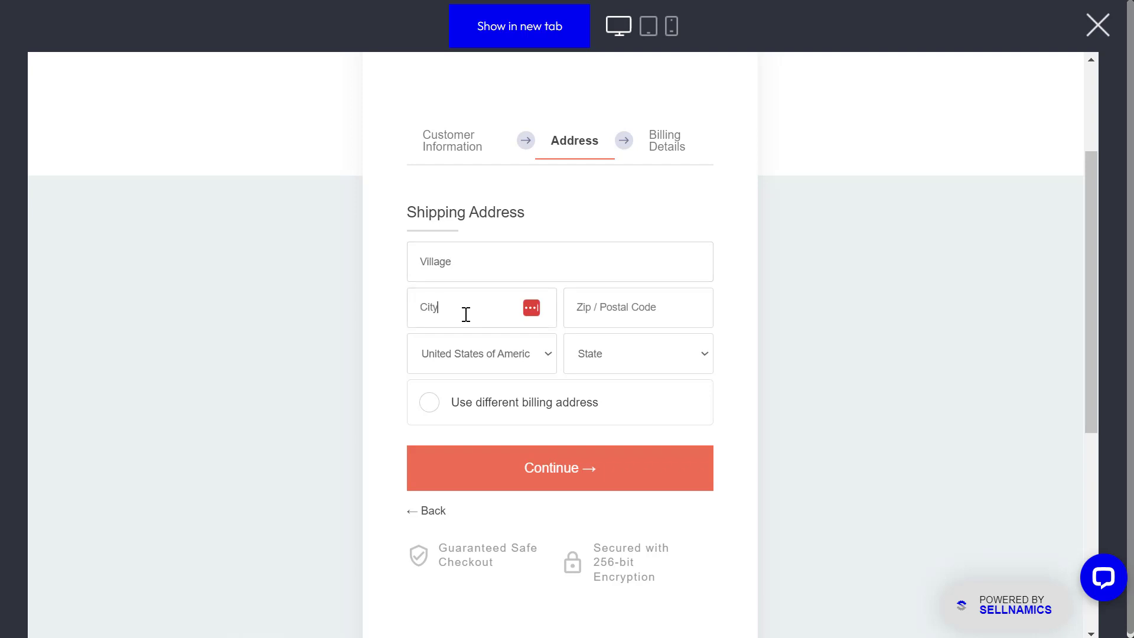
click(595, 307)
text(1111)
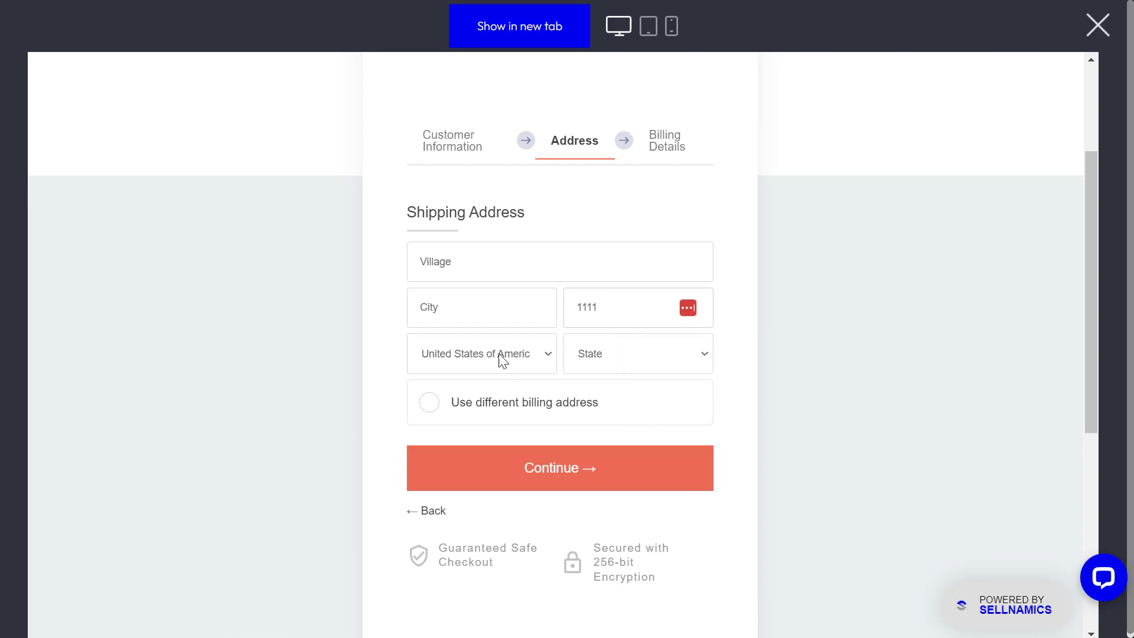
click(503, 360)
scroll(472, 297, up, 20)
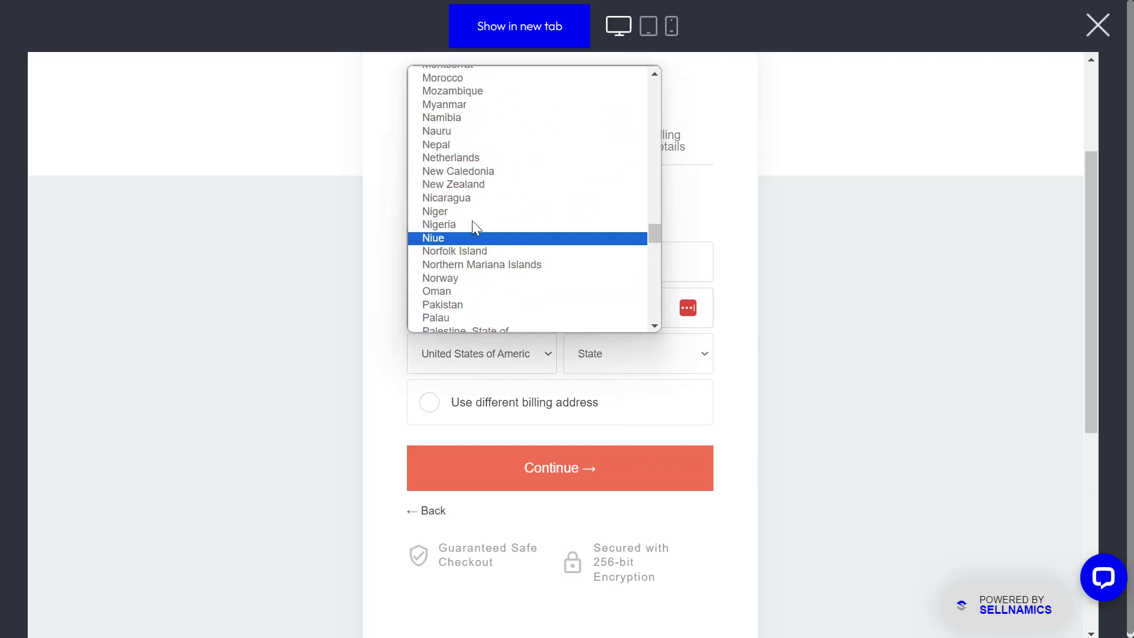
scroll(475, 224, down, 3)
click(478, 227)
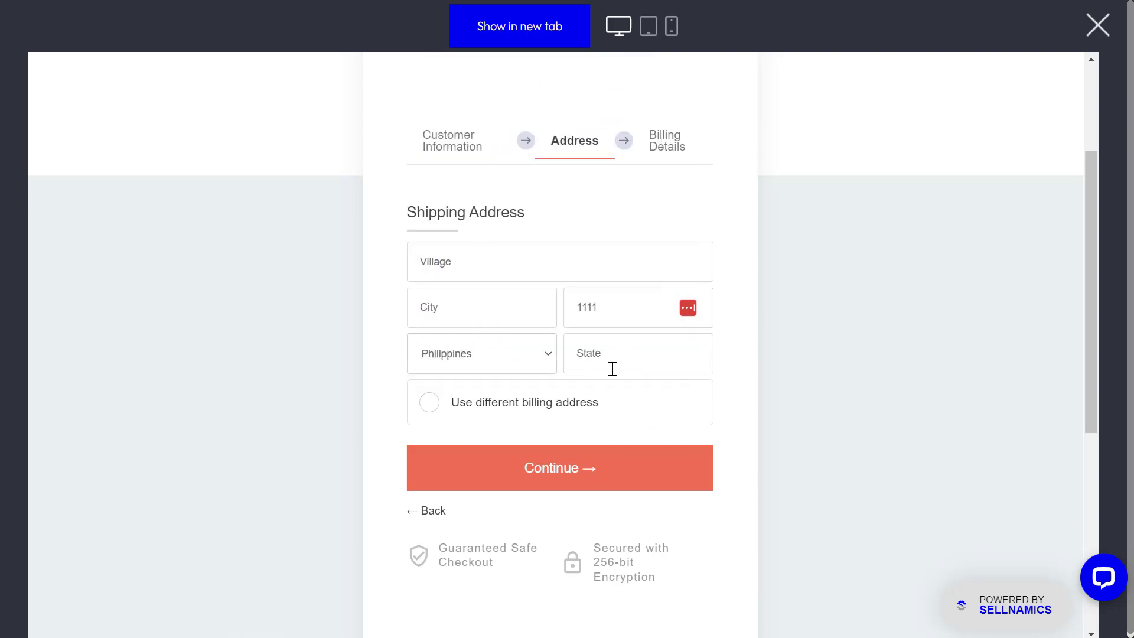
click(612, 356)
click(618, 357)
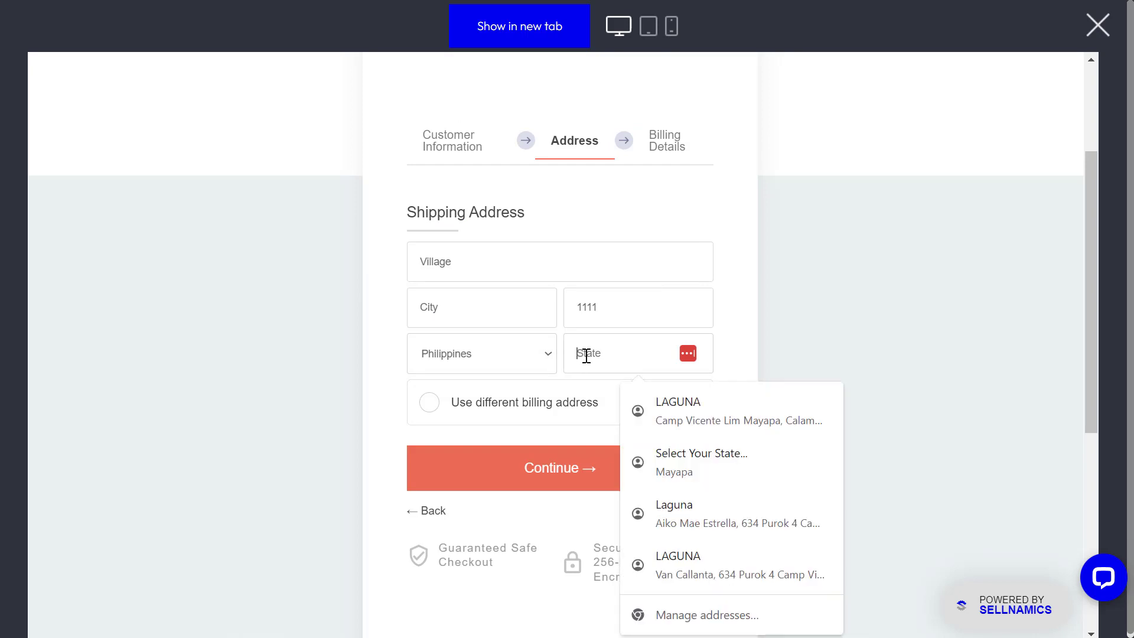
text(Laguna)
click(375, 349)
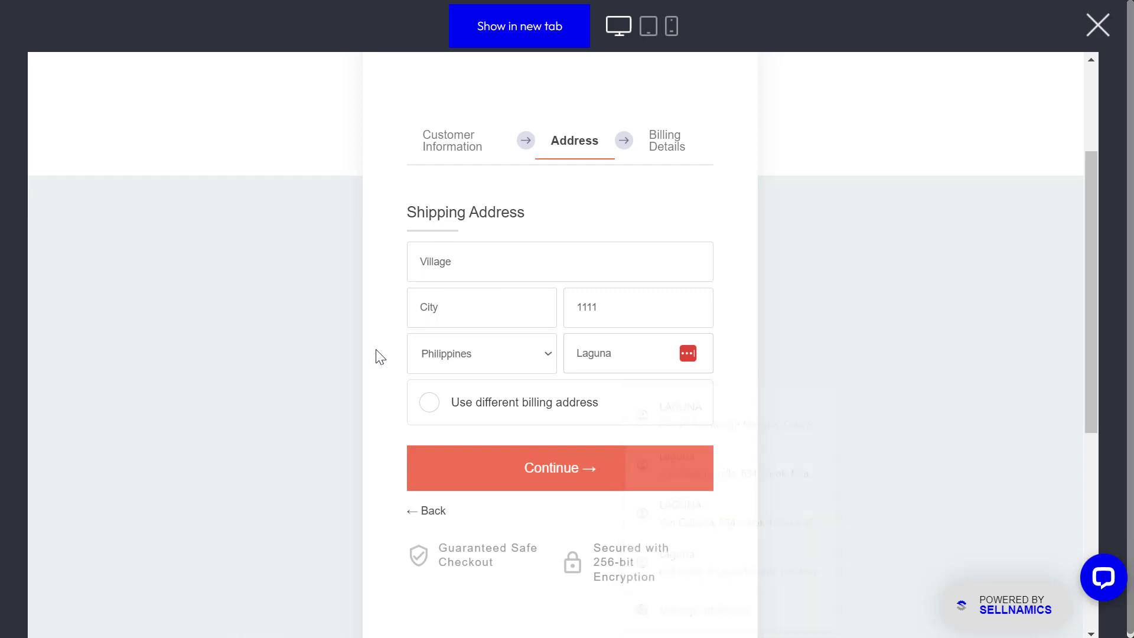
Step: Continue to billing, complete the ₱6,090.00 order, and close the preview back to the builder
click(552, 470)
scroll(635, 378, down, 3)
scroll(635, 378, down, 2)
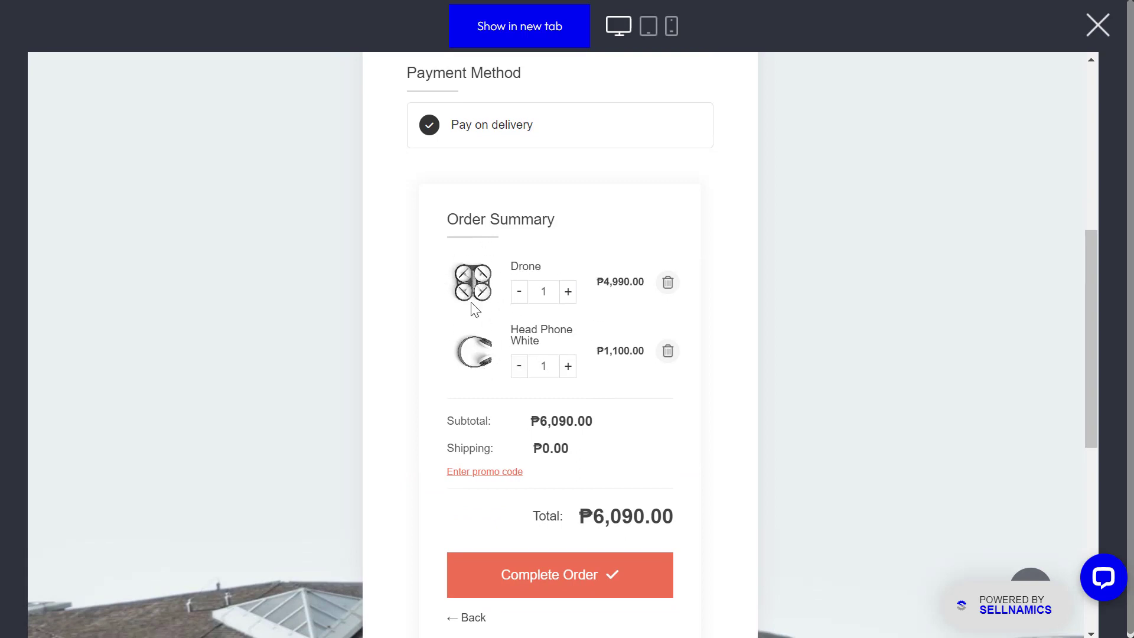
scroll(656, 353, up, 5)
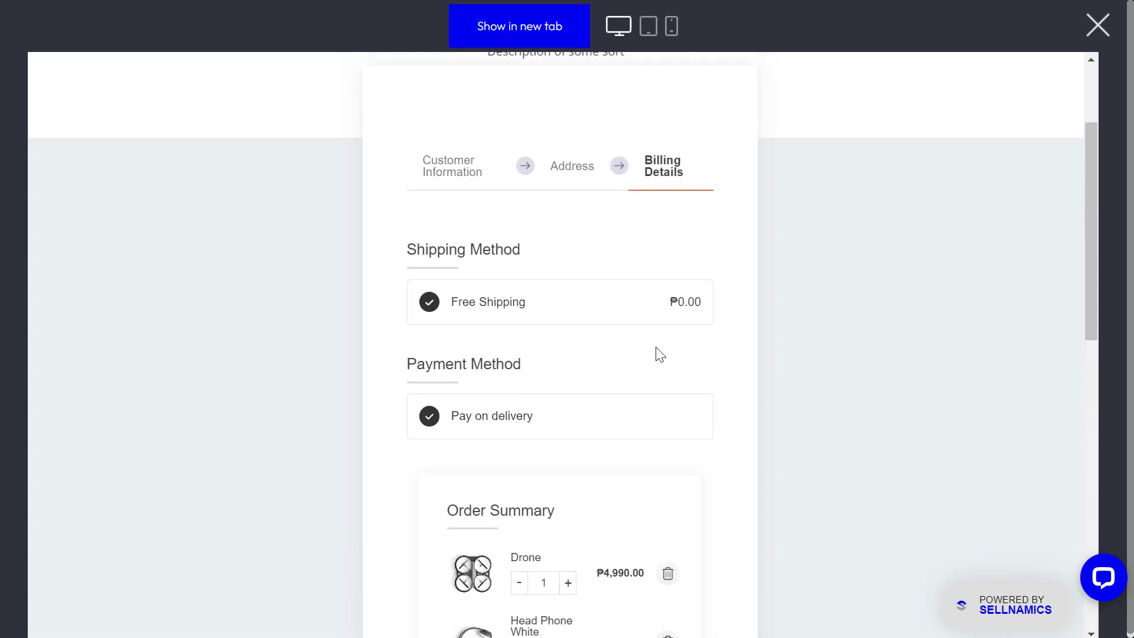
scroll(659, 354, down, 6)
click(577, 490)
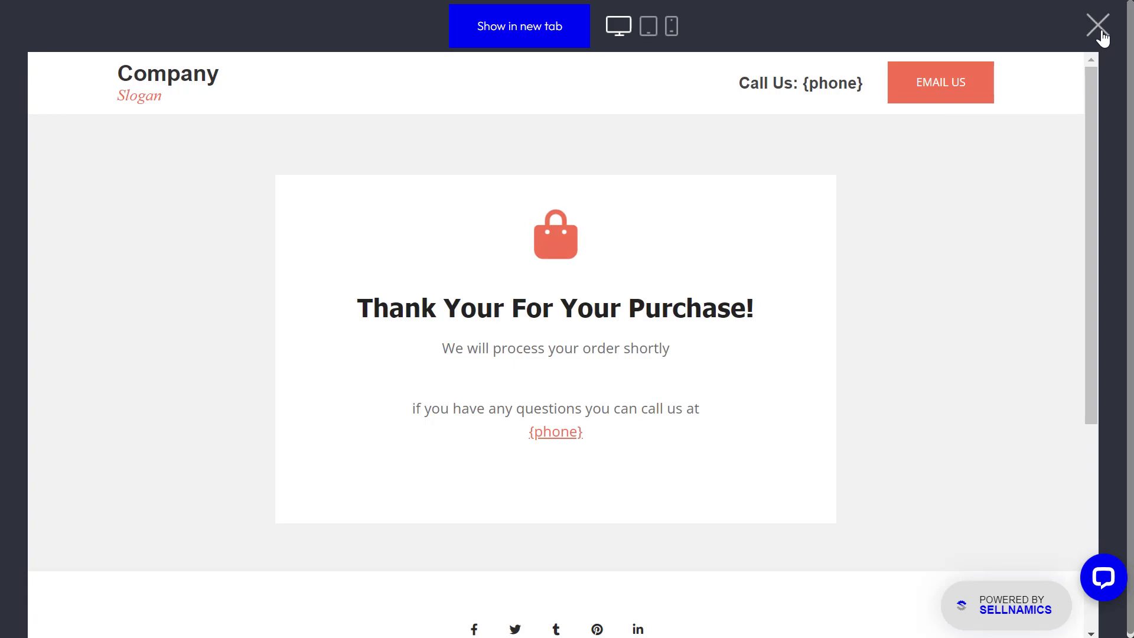
click(1099, 26)
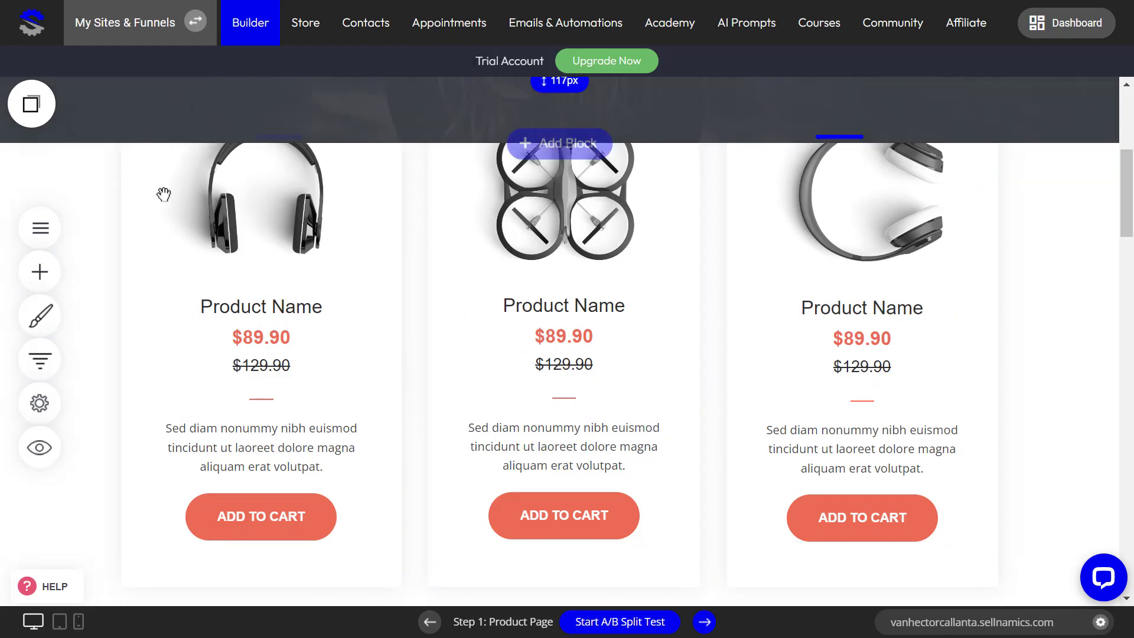
click(575, 520)
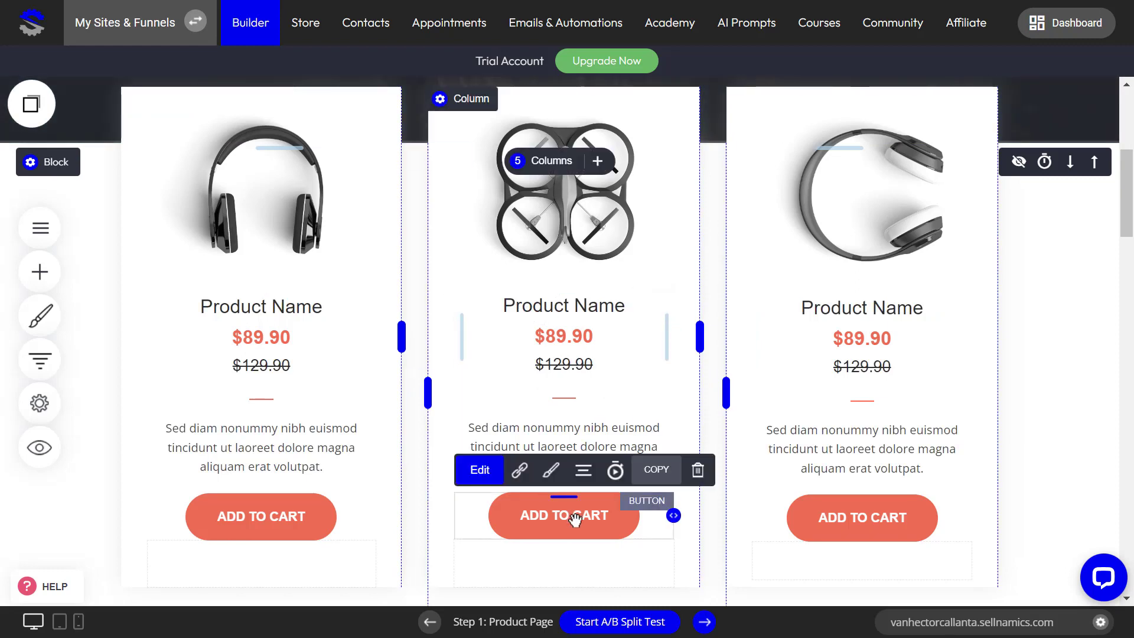
click(519, 471)
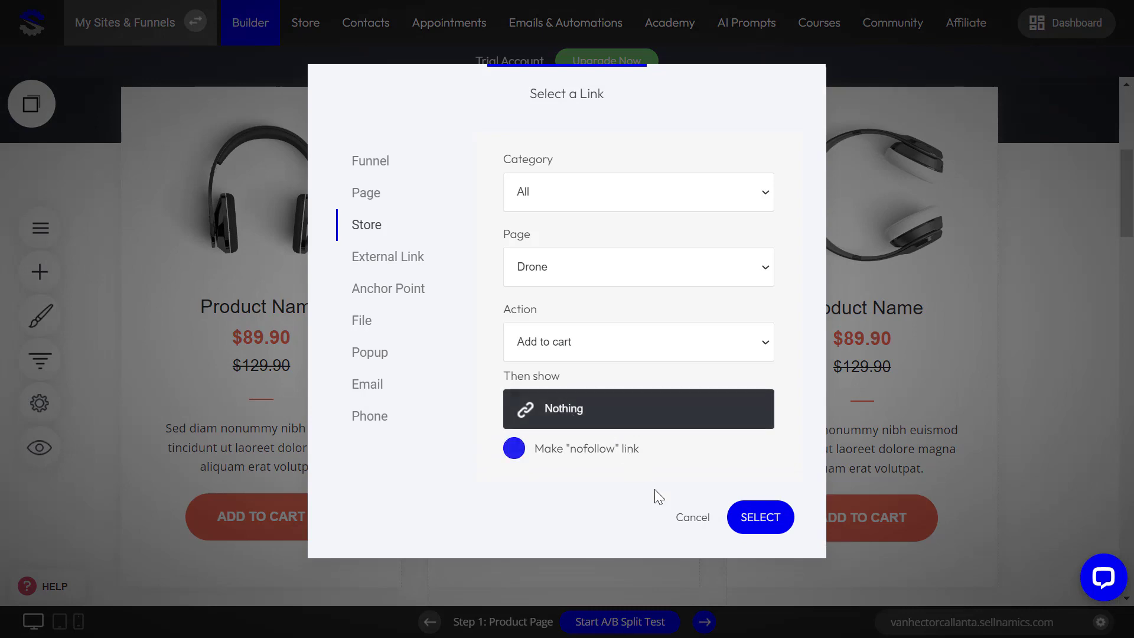
click(568, 449)
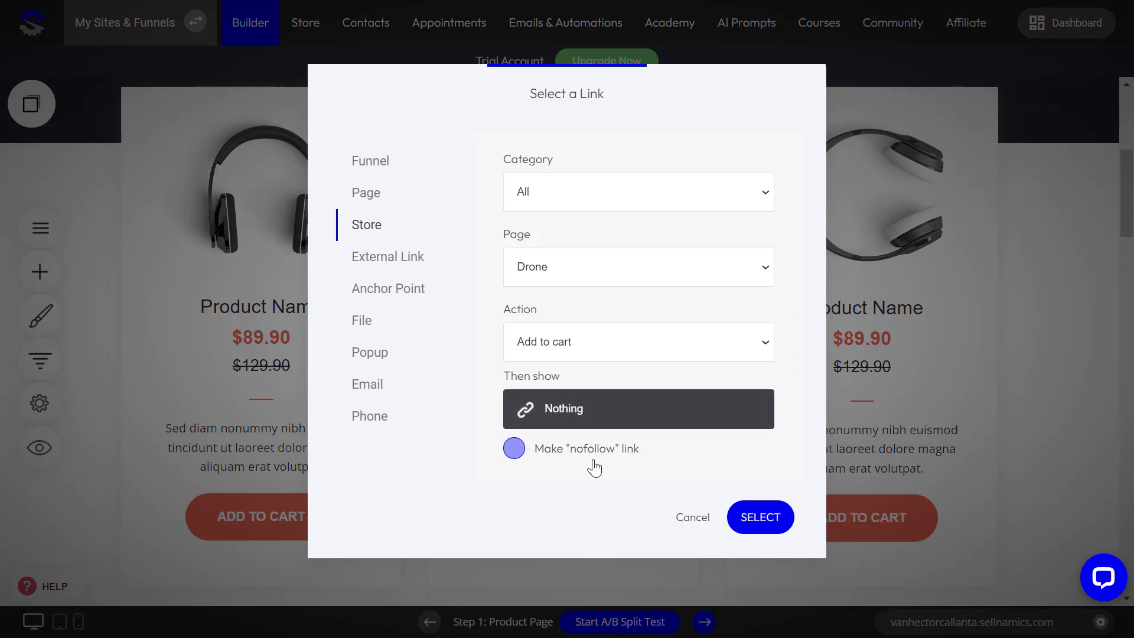
click(685, 519)
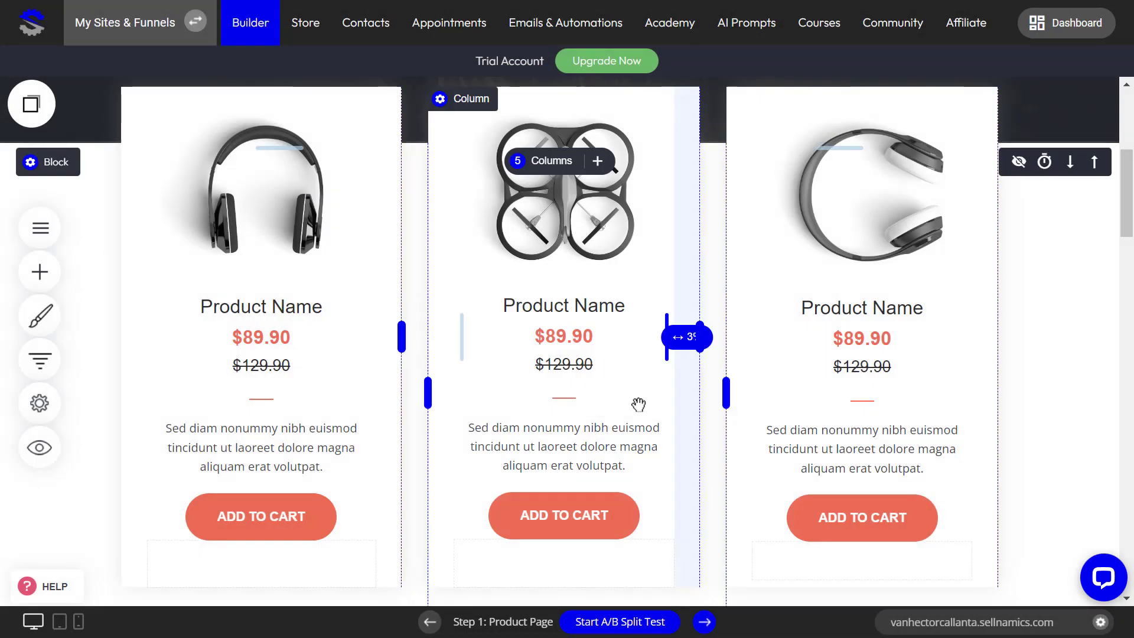